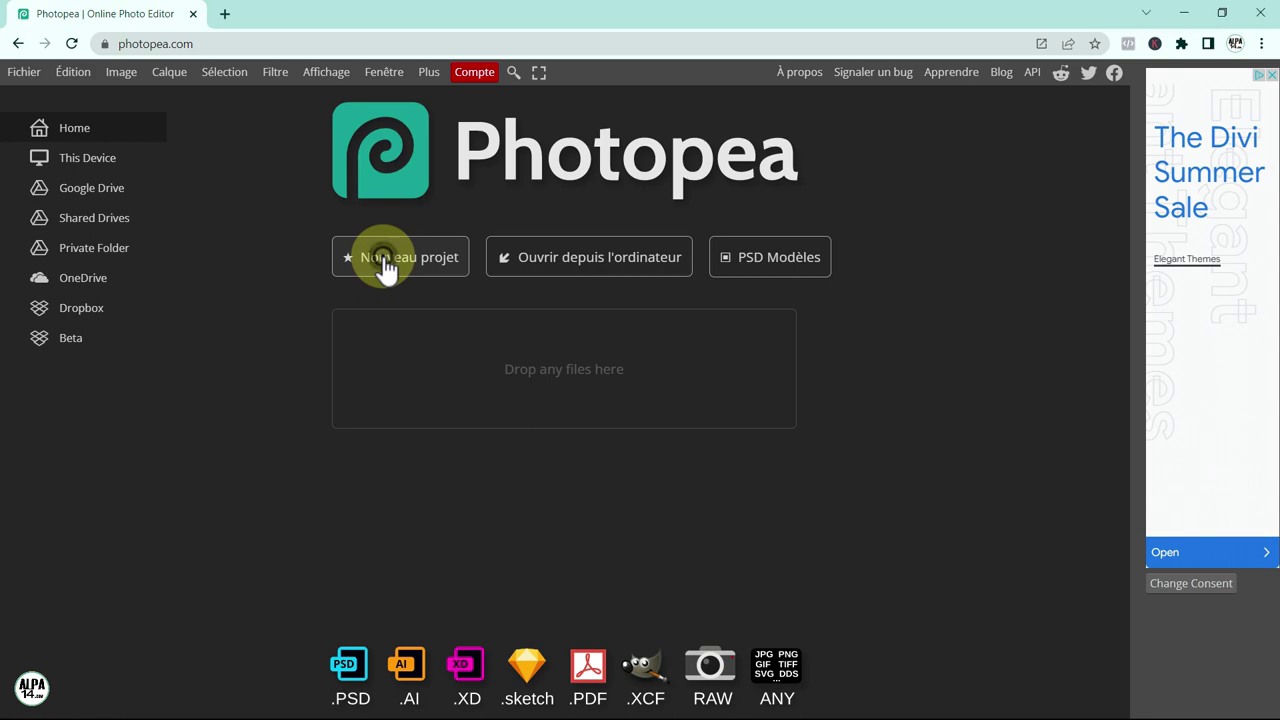
Step: Examine the new-project social media size presets, such as FB Event Image, Insta Story and FB Page Cover, and their matching templates
click(386, 262)
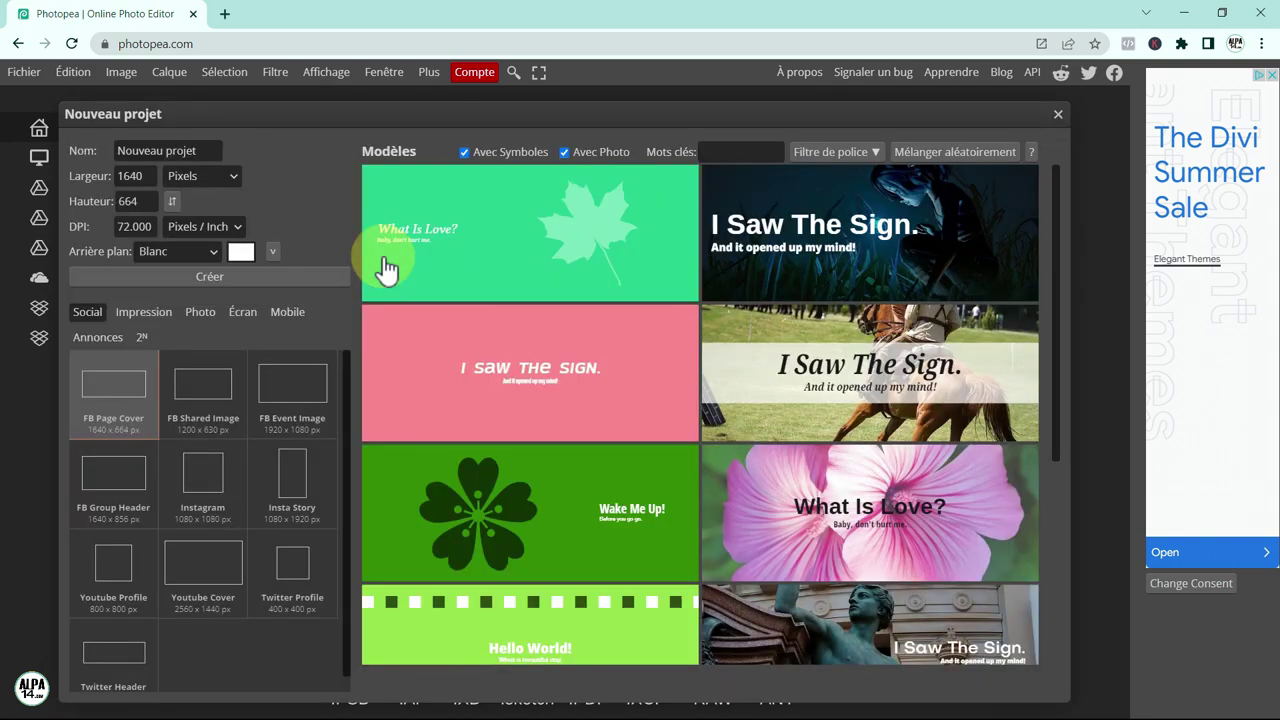
click(190, 385)
click(300, 395)
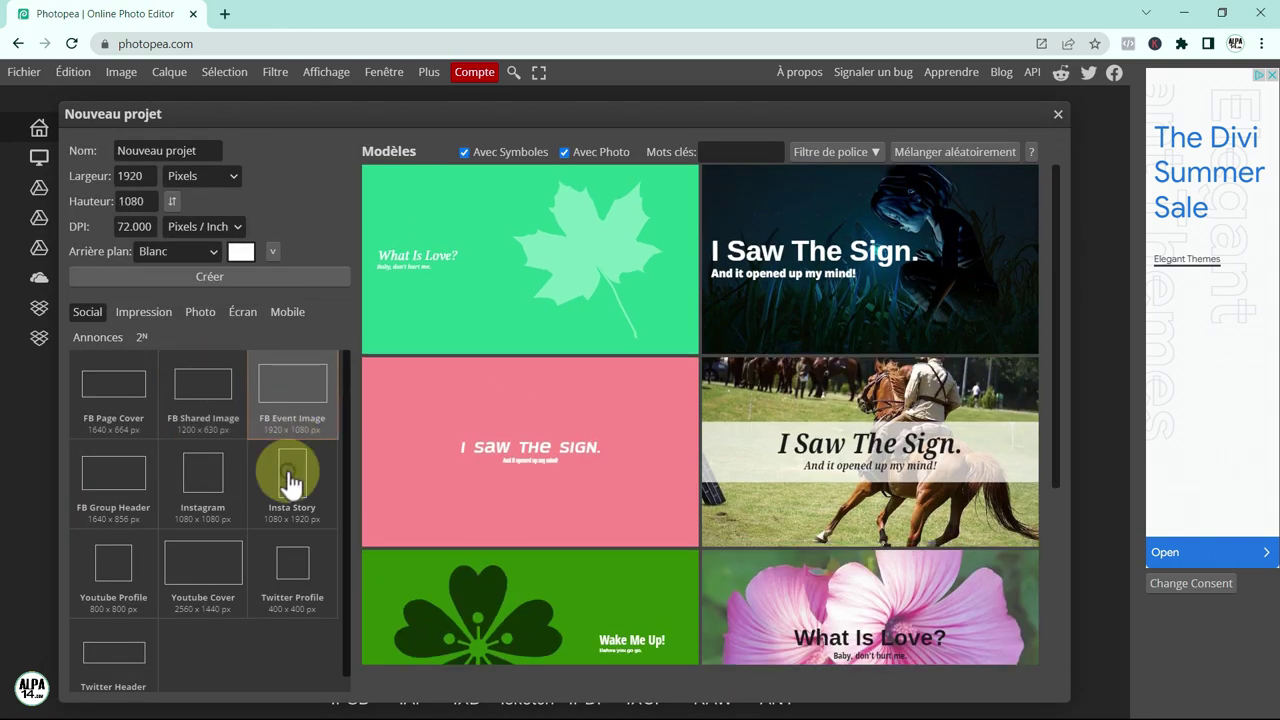
click(290, 483)
click(200, 480)
click(112, 395)
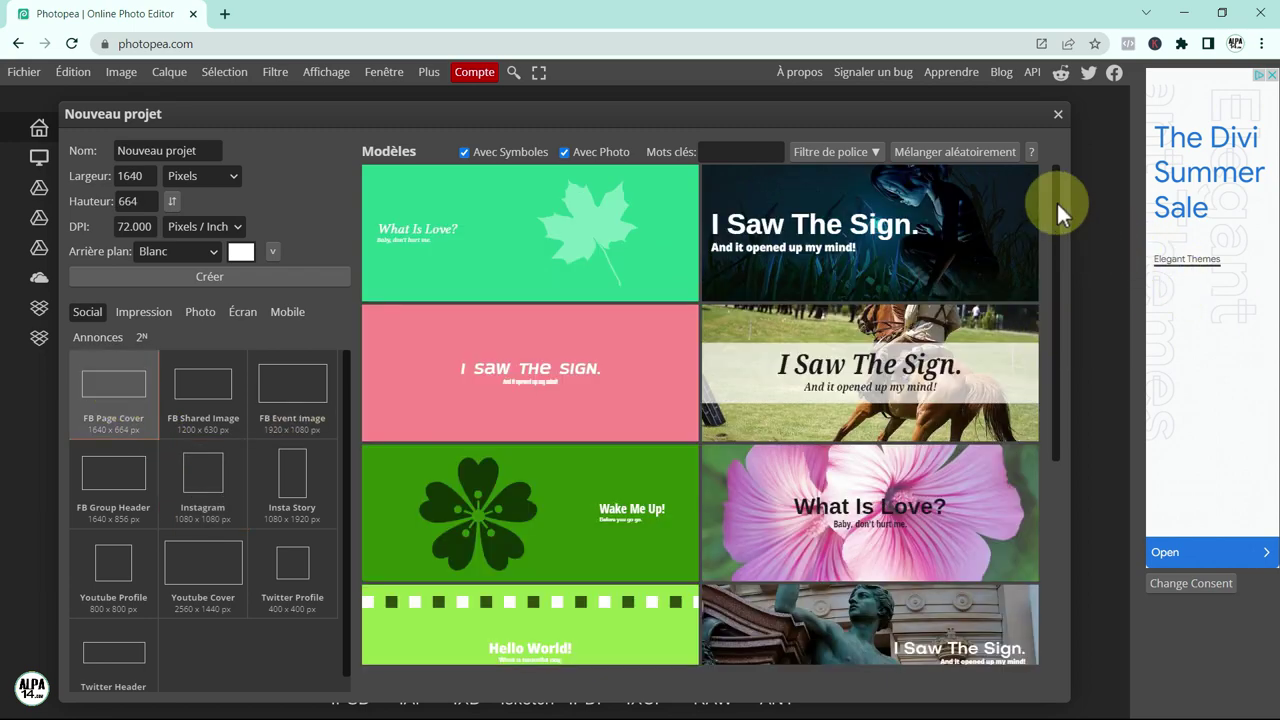
drag(1056, 202, 1068, 262)
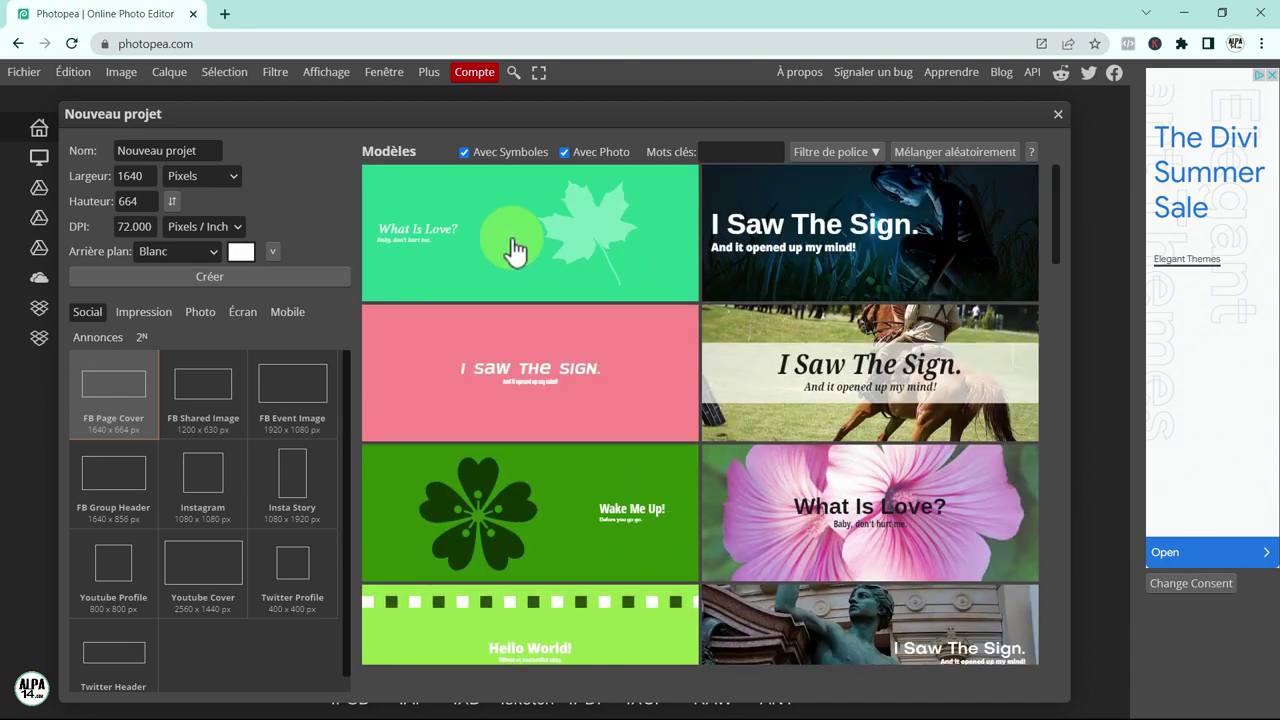
click(1058, 116)
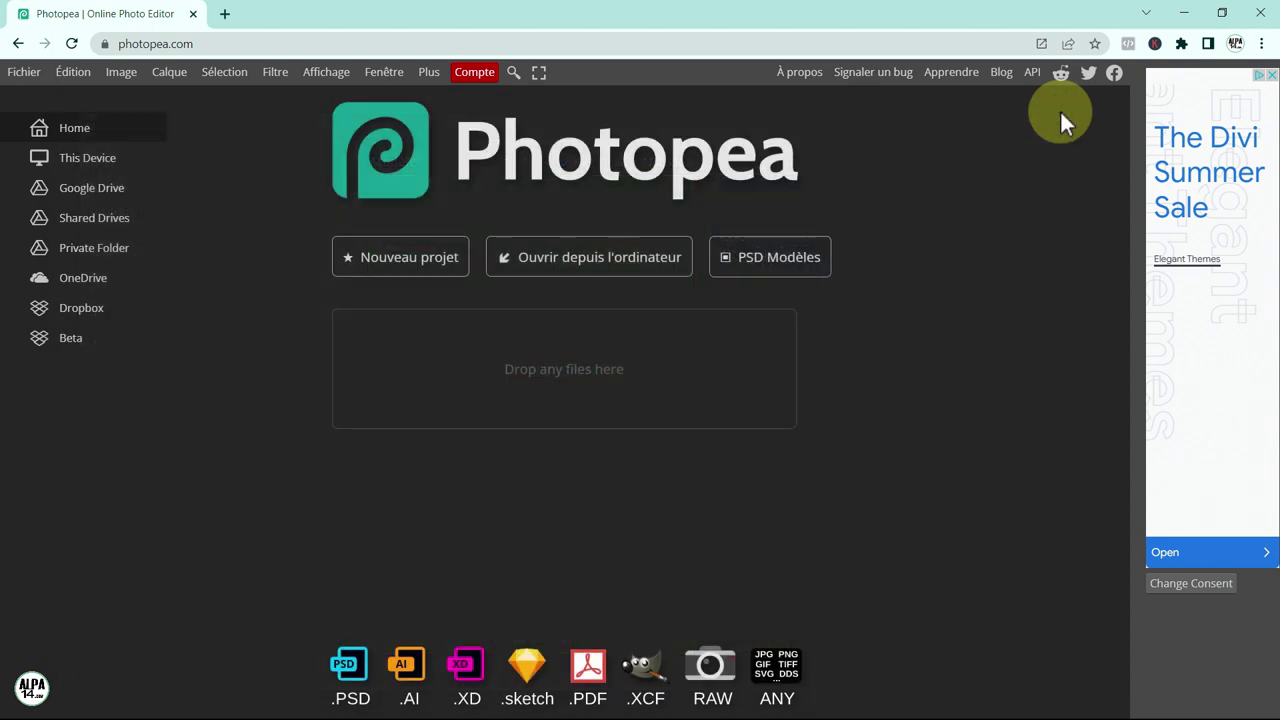
Step: Open the image sunrise-1014712.jpg from the computer's Téléchargements folder
click(596, 268)
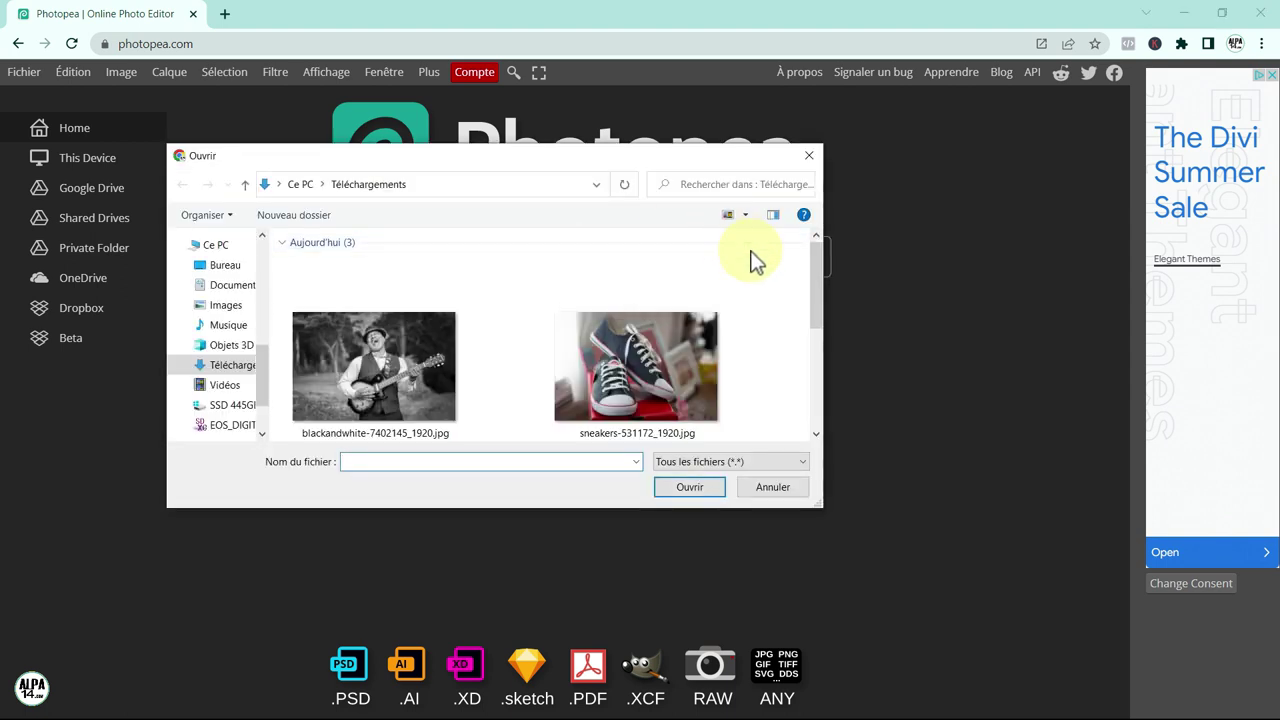
scroll(820, 331, down, 2)
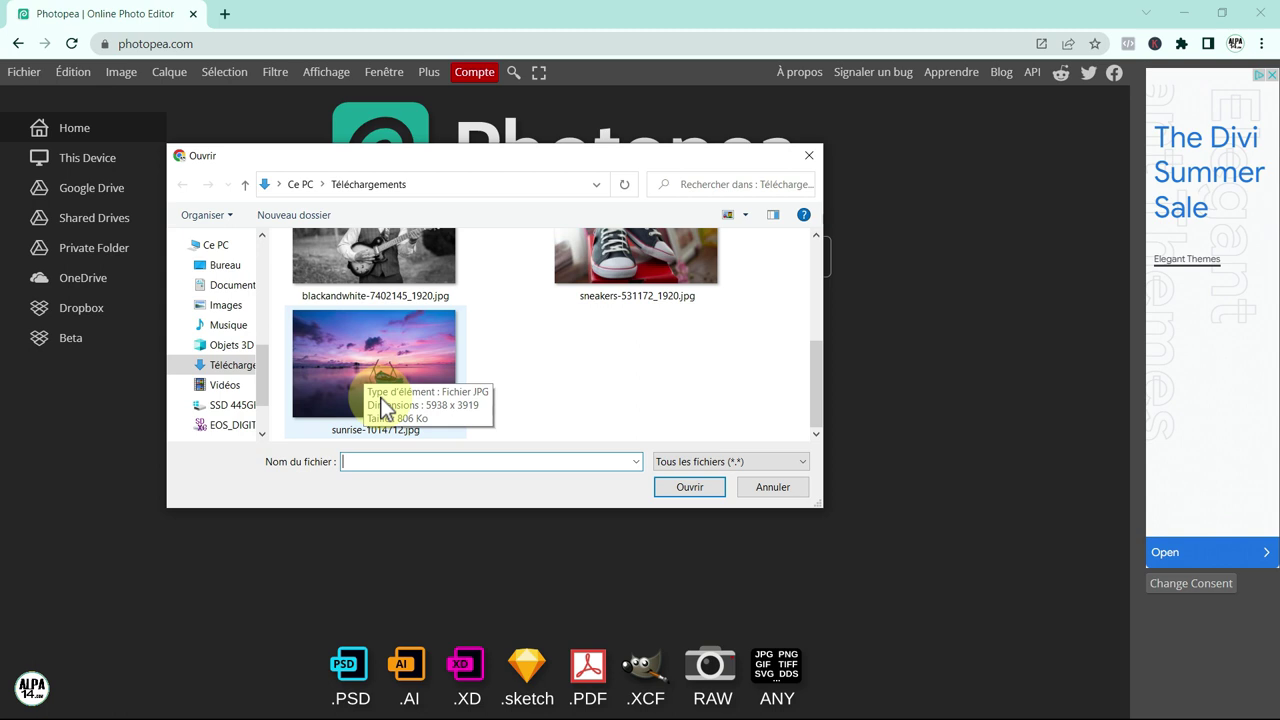
click(374, 341)
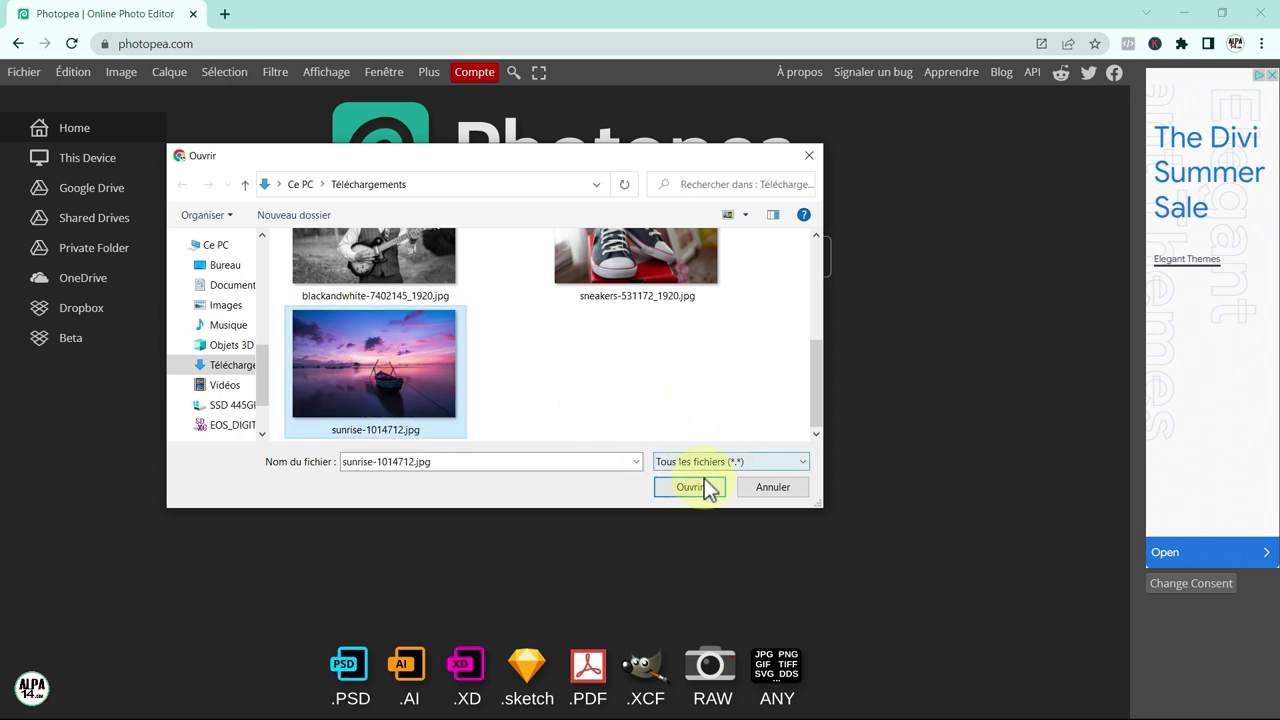
click(690, 487)
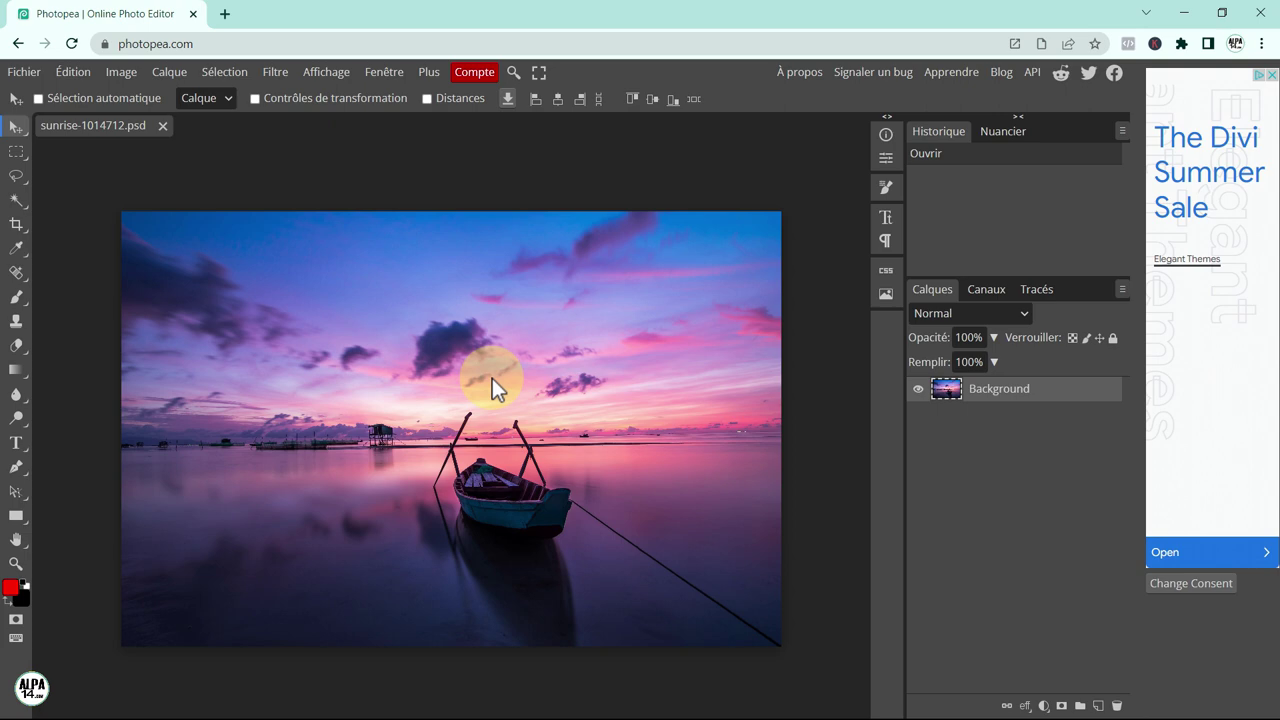
Step: Resize the sunrise image to a width of 1920 pixels, keeping its proportions
click(122, 73)
click(180, 326)
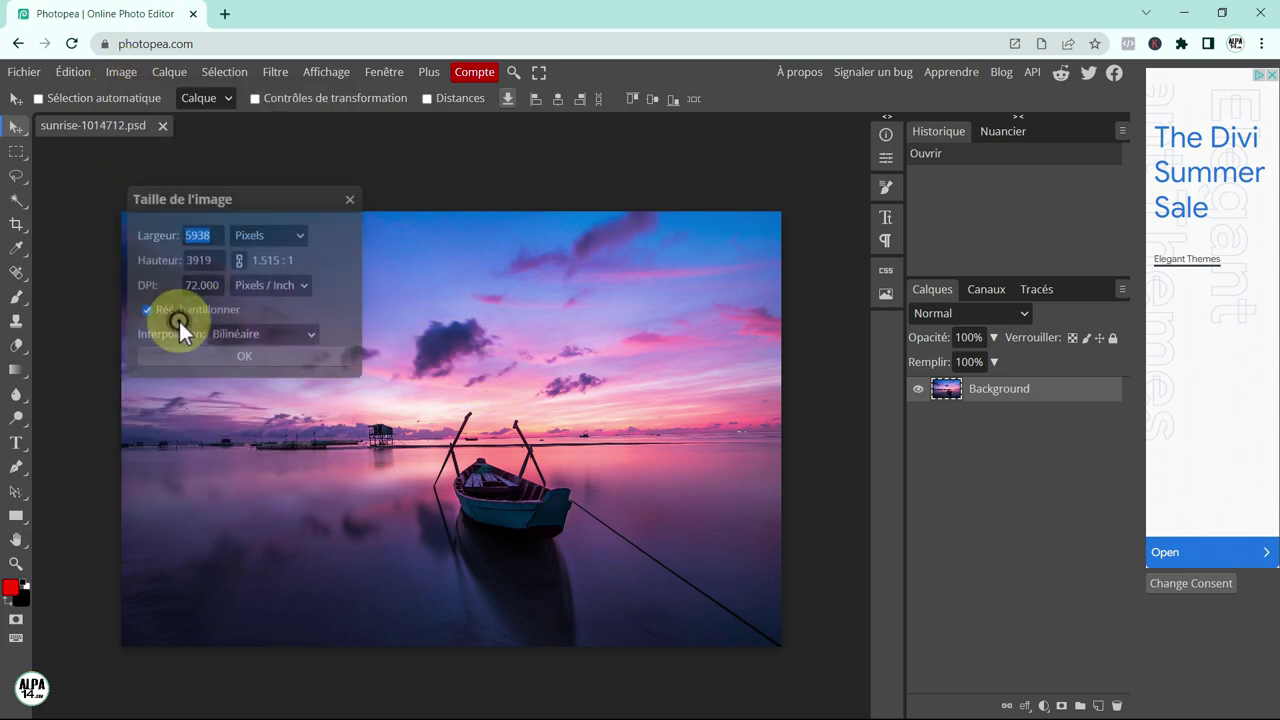
click(217, 234)
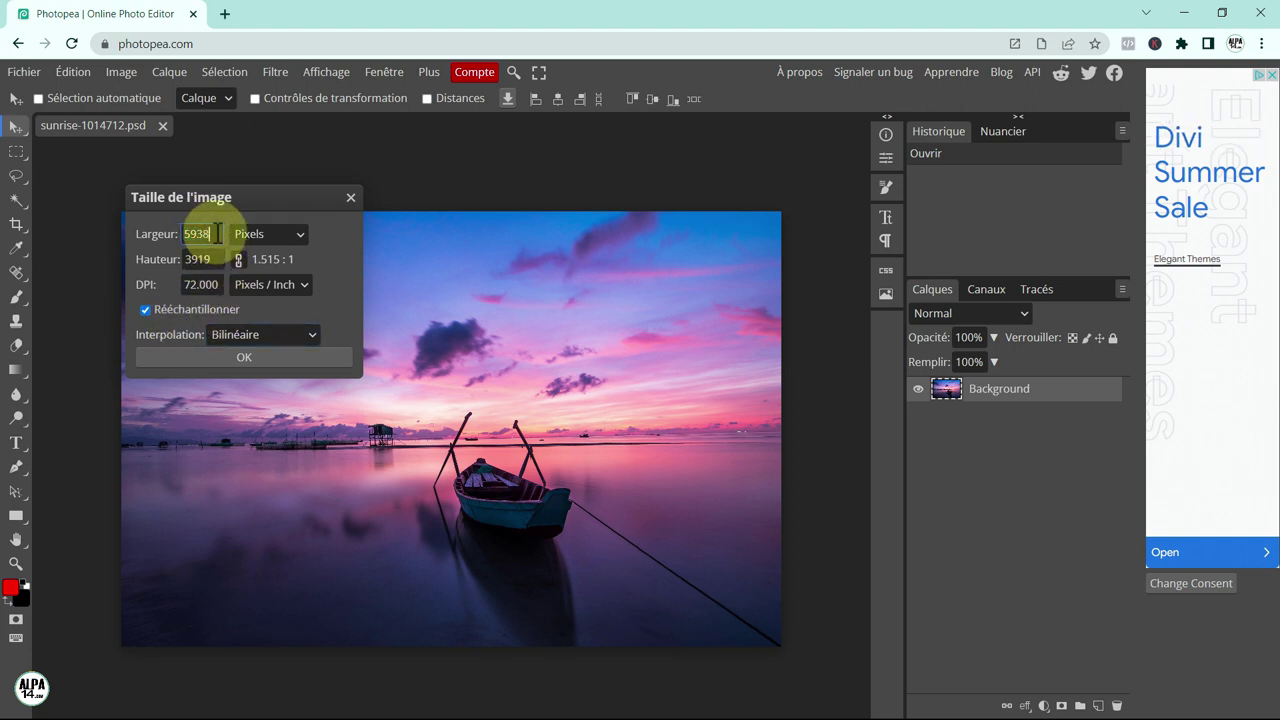
key(BackSpace)
key(BackSpace)
key(BackSpace)
text(1920)
click(260, 356)
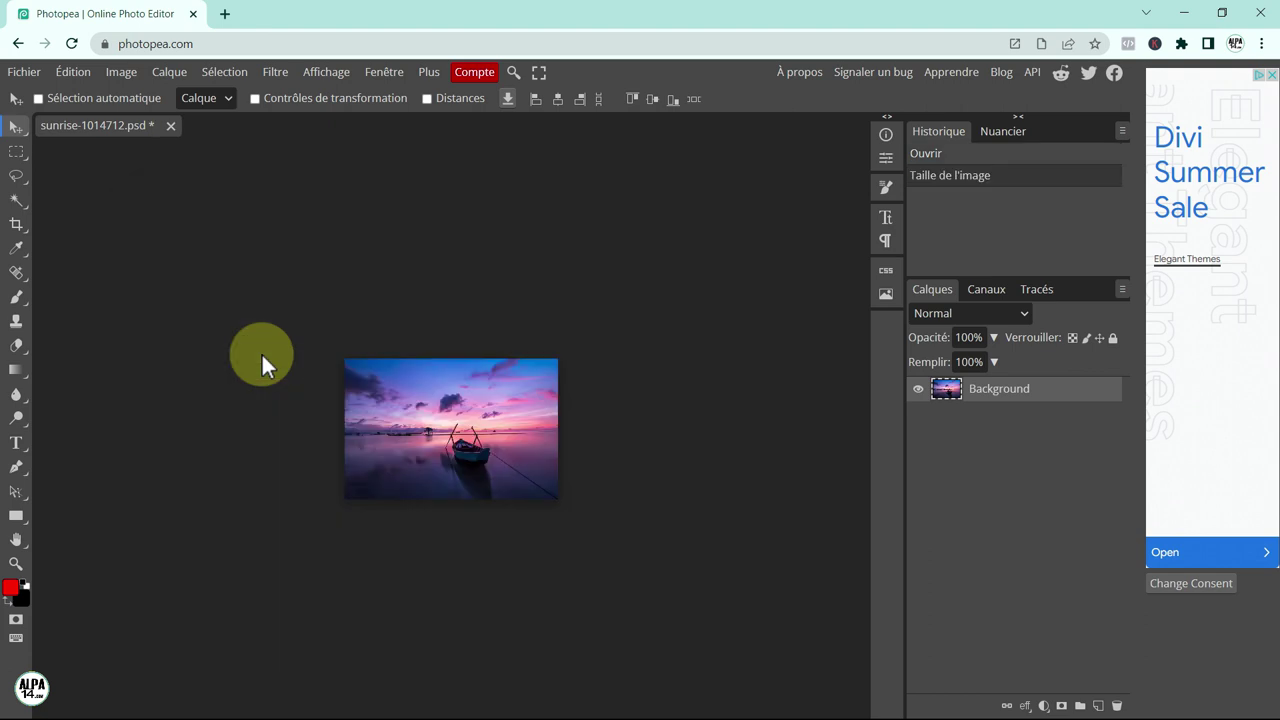
Step: Crop away the upper sky and the lower water, leaving a full-width panorama about 782 px high around the boat
click(16, 563)
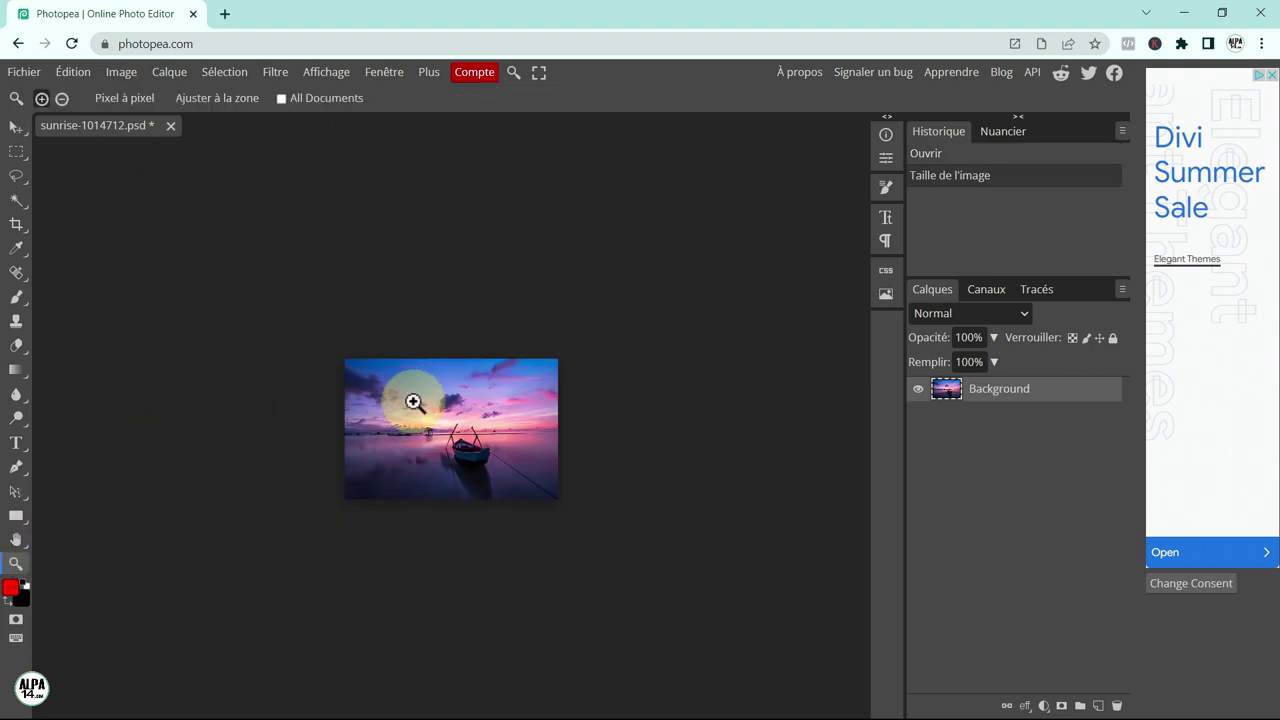
click(413, 402)
click(413, 402)
click(413, 403)
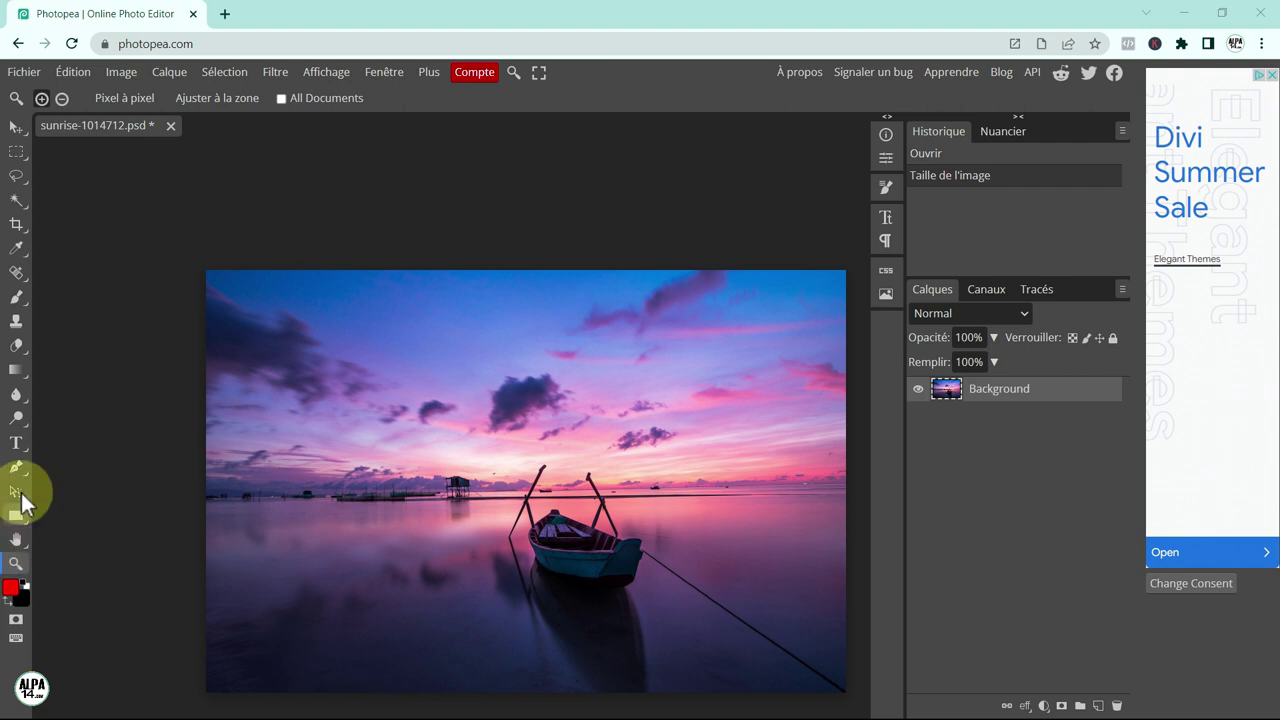
click(16, 229)
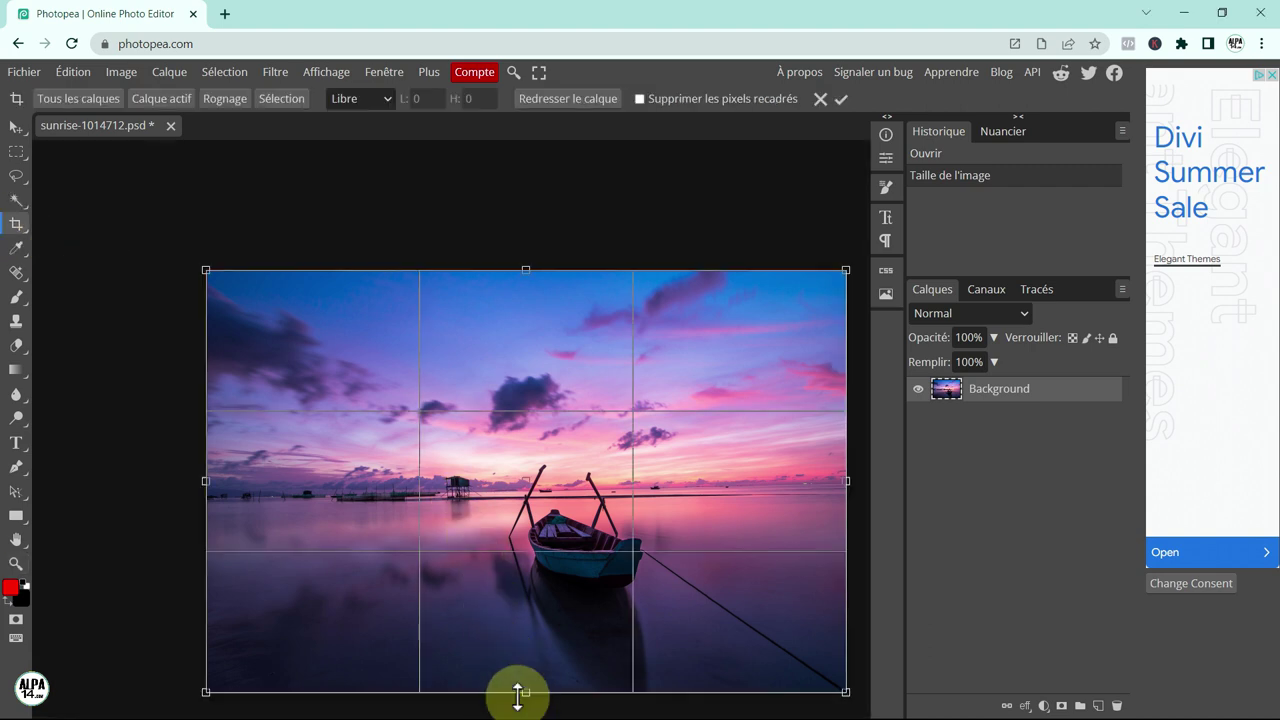
drag(518, 692, 532, 631)
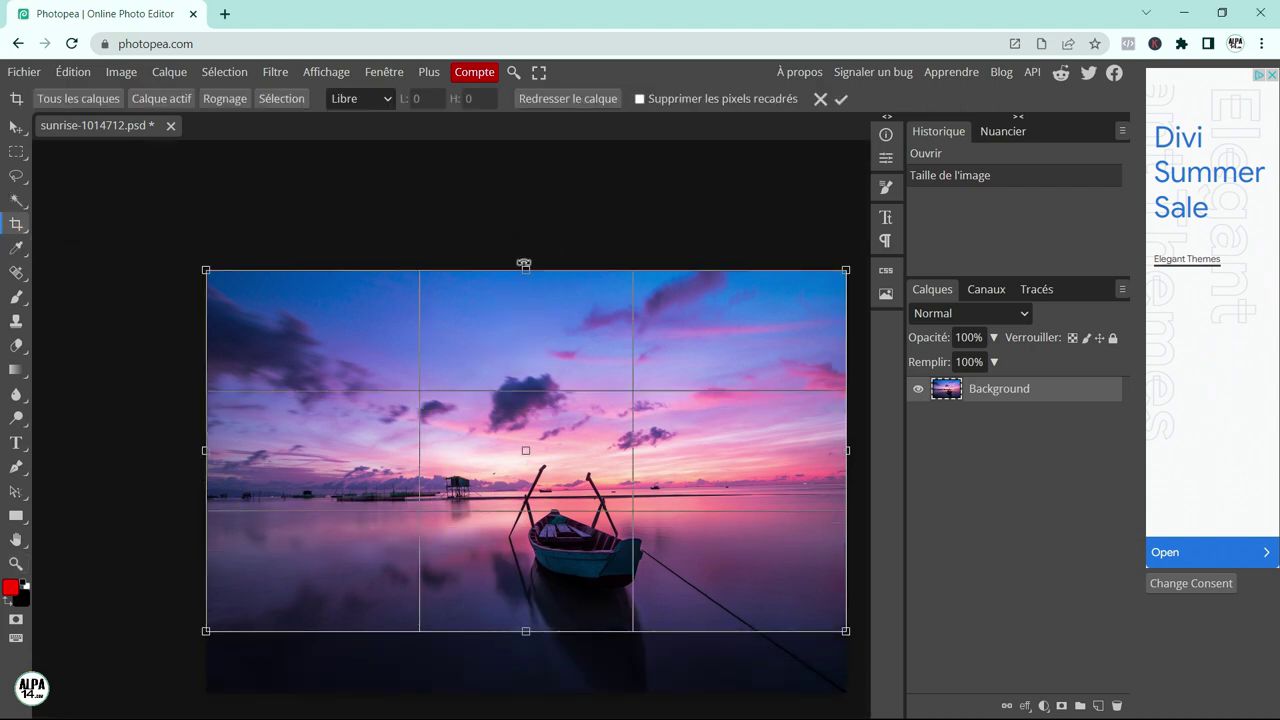
drag(523, 264, 523, 371)
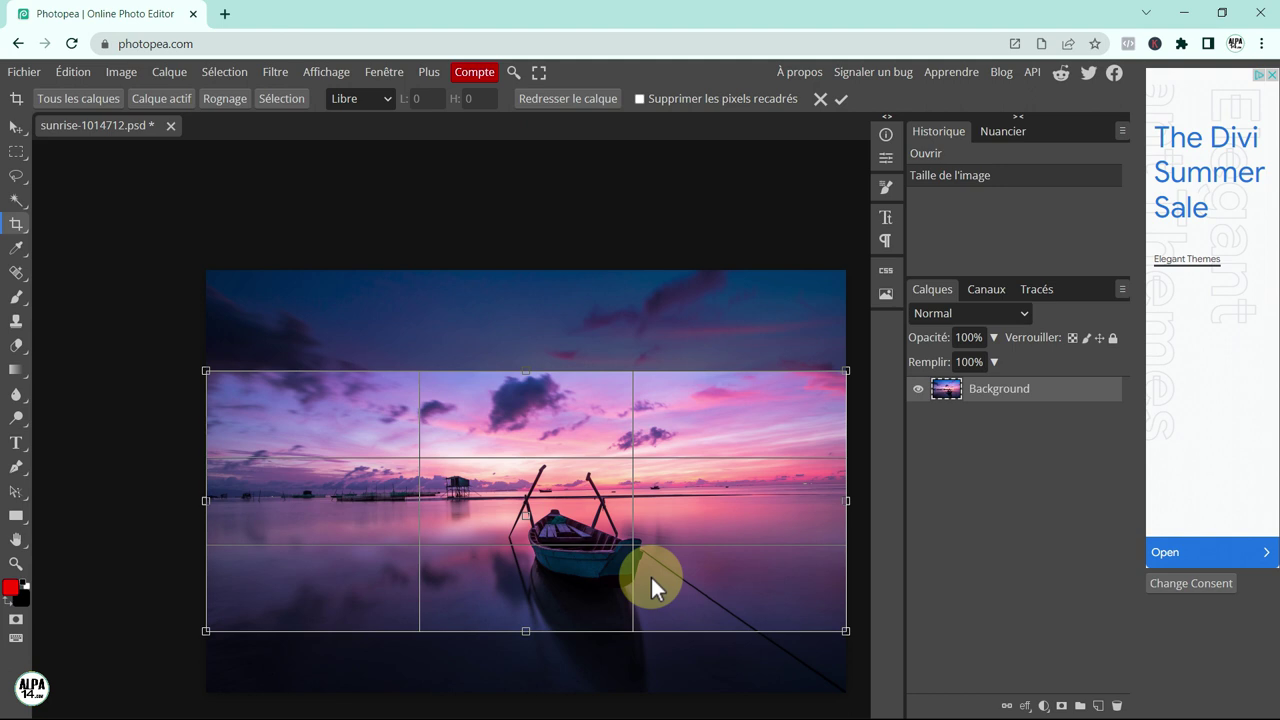
click(842, 99)
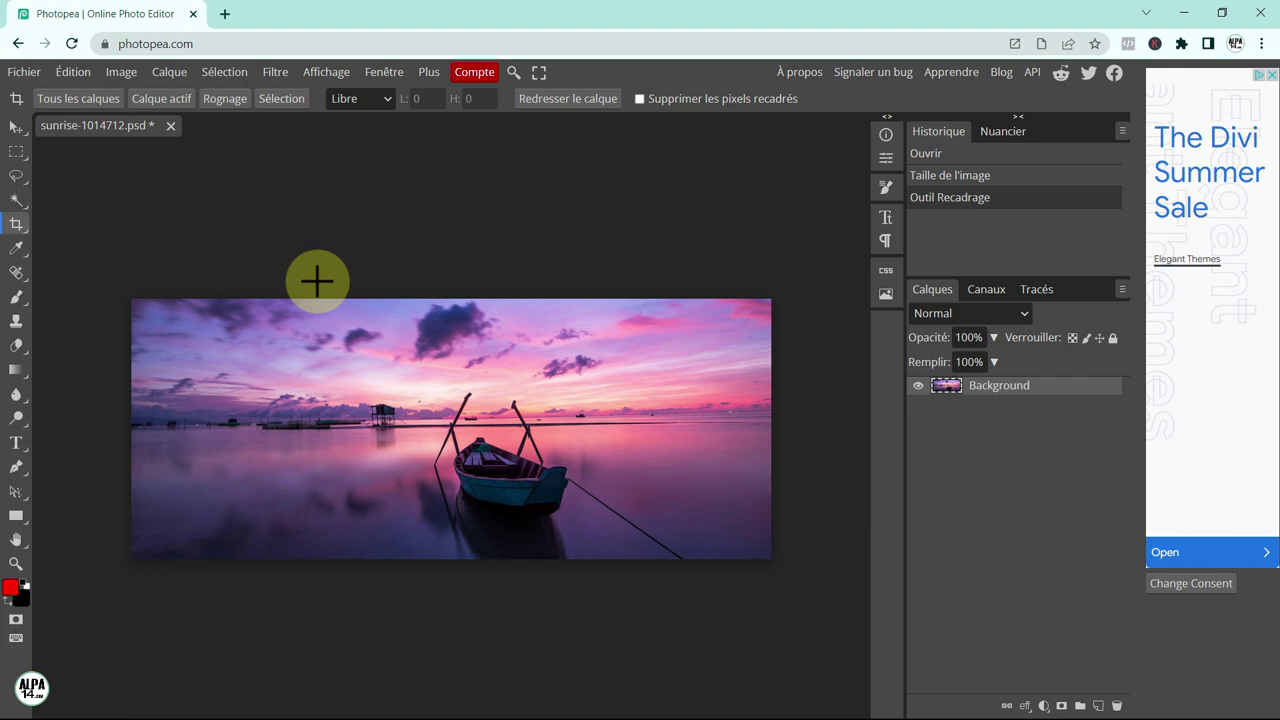
Step: Export the cropped image as a WEBP file with the quality set to 61%
click(22, 73)
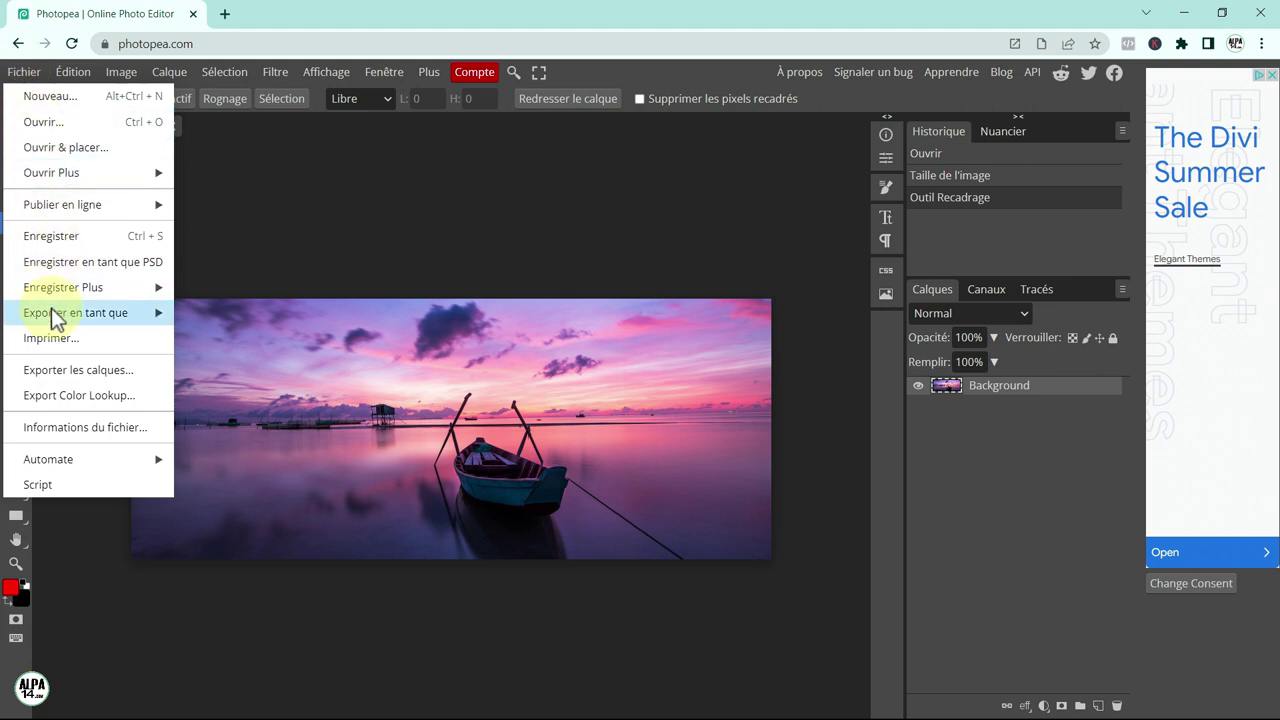
mouse_move(51, 314)
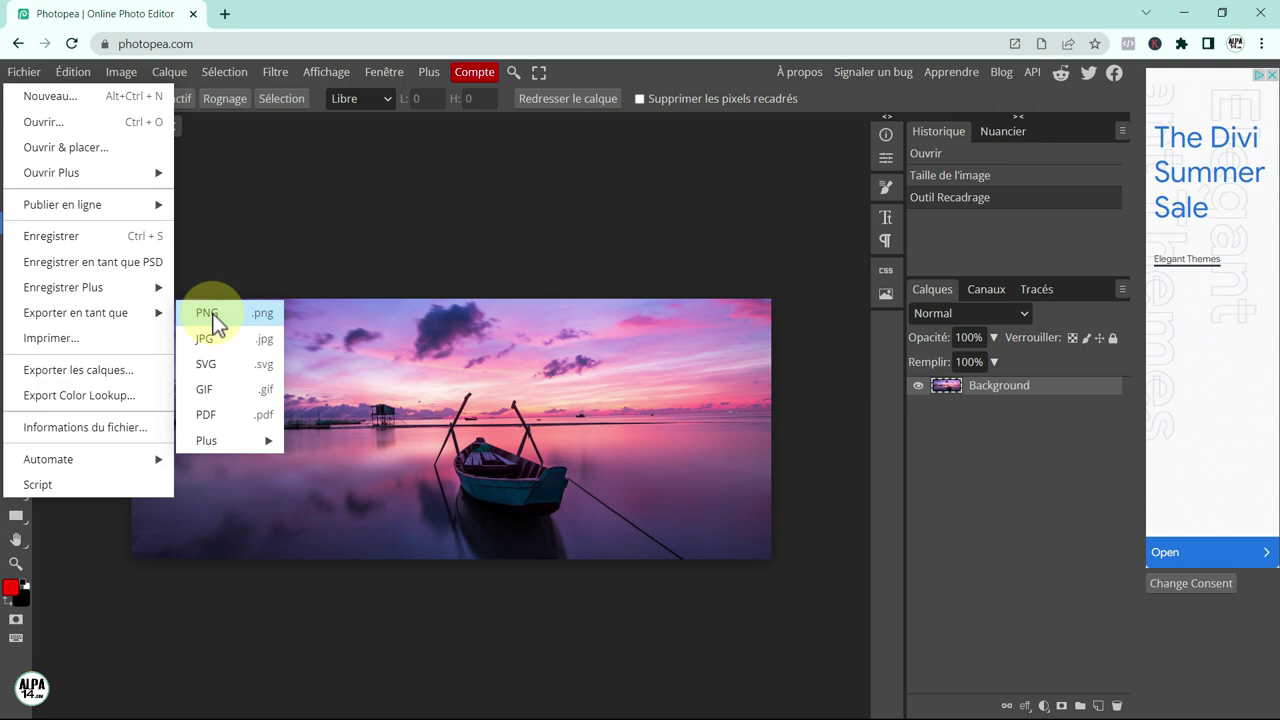
mouse_move(225, 442)
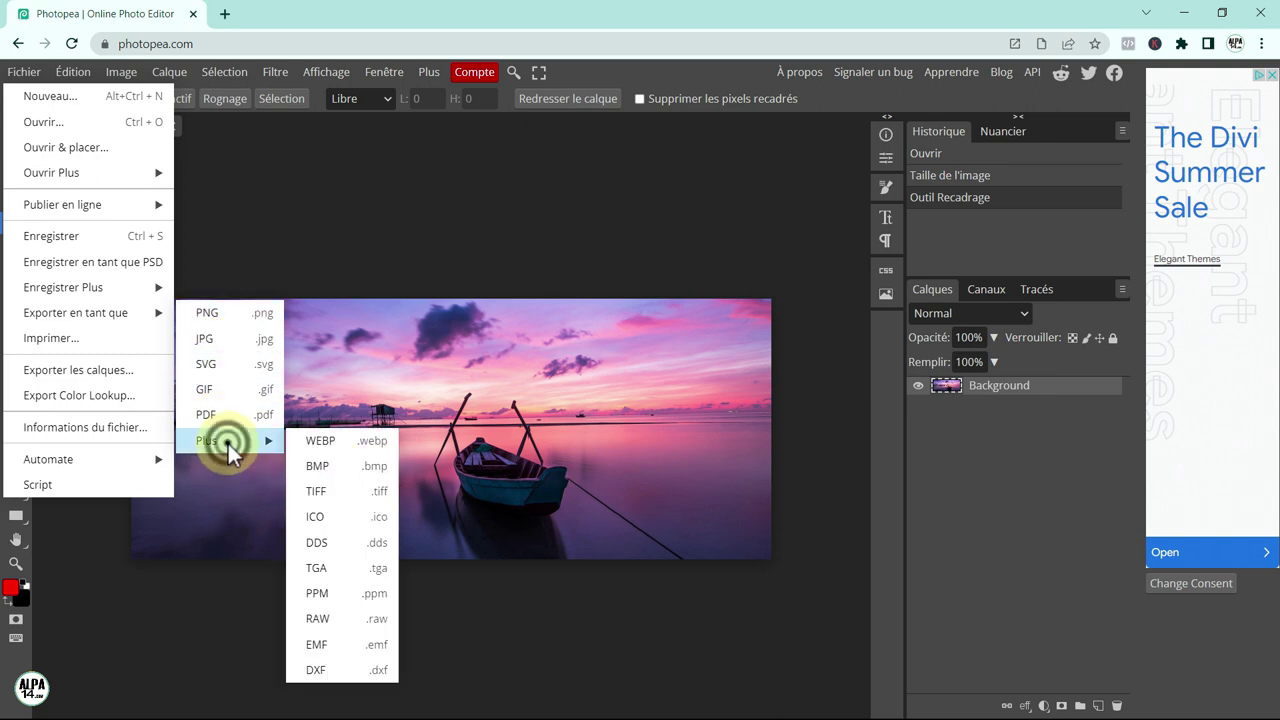
click(328, 440)
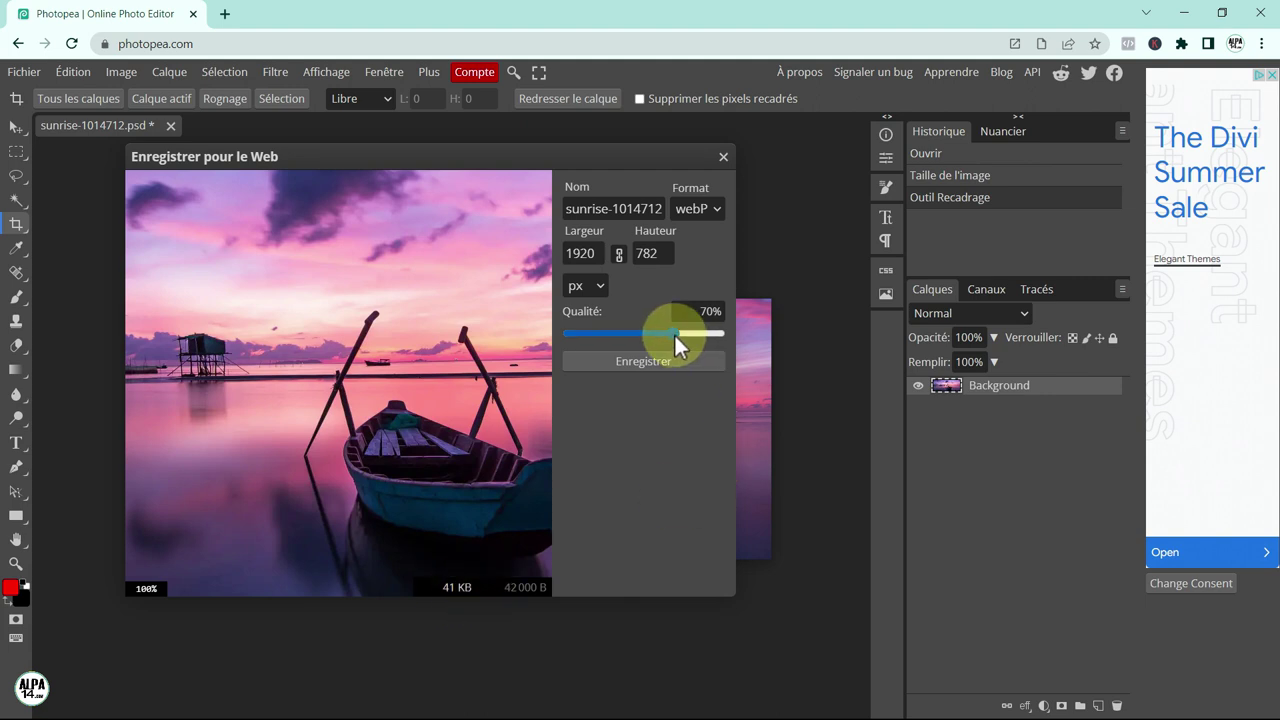
drag(673, 331, 660, 330)
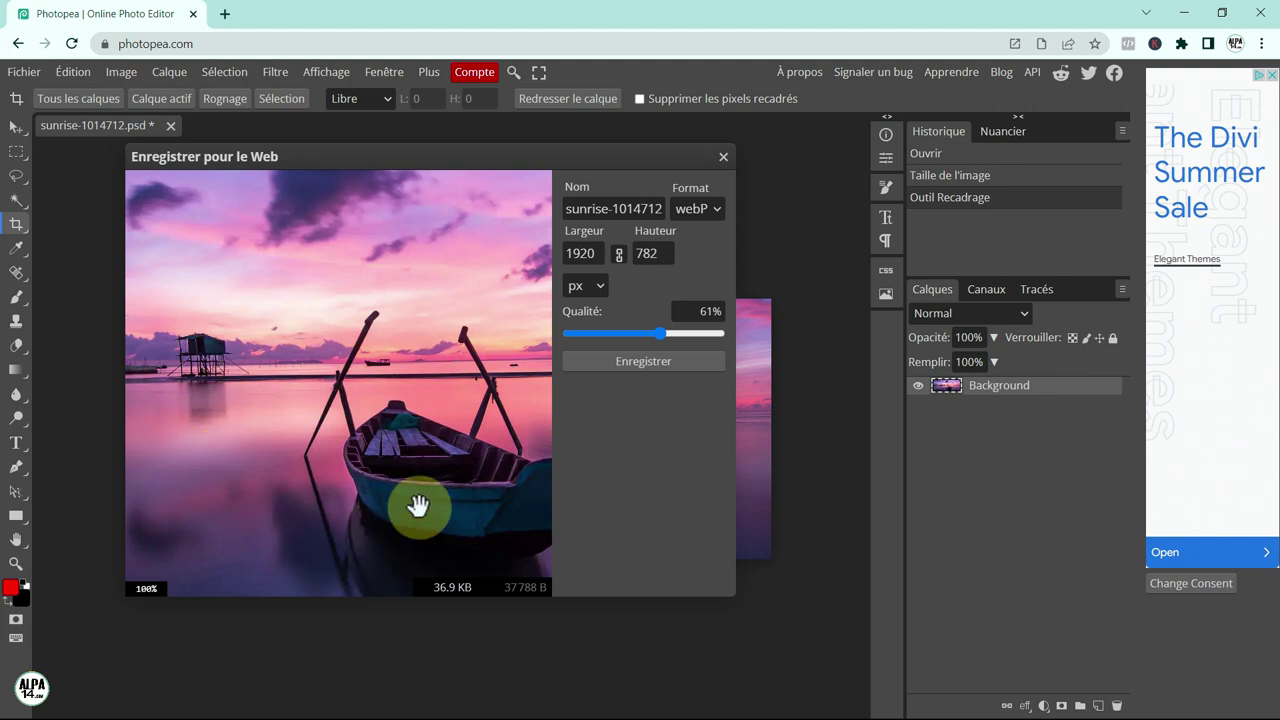
click(643, 362)
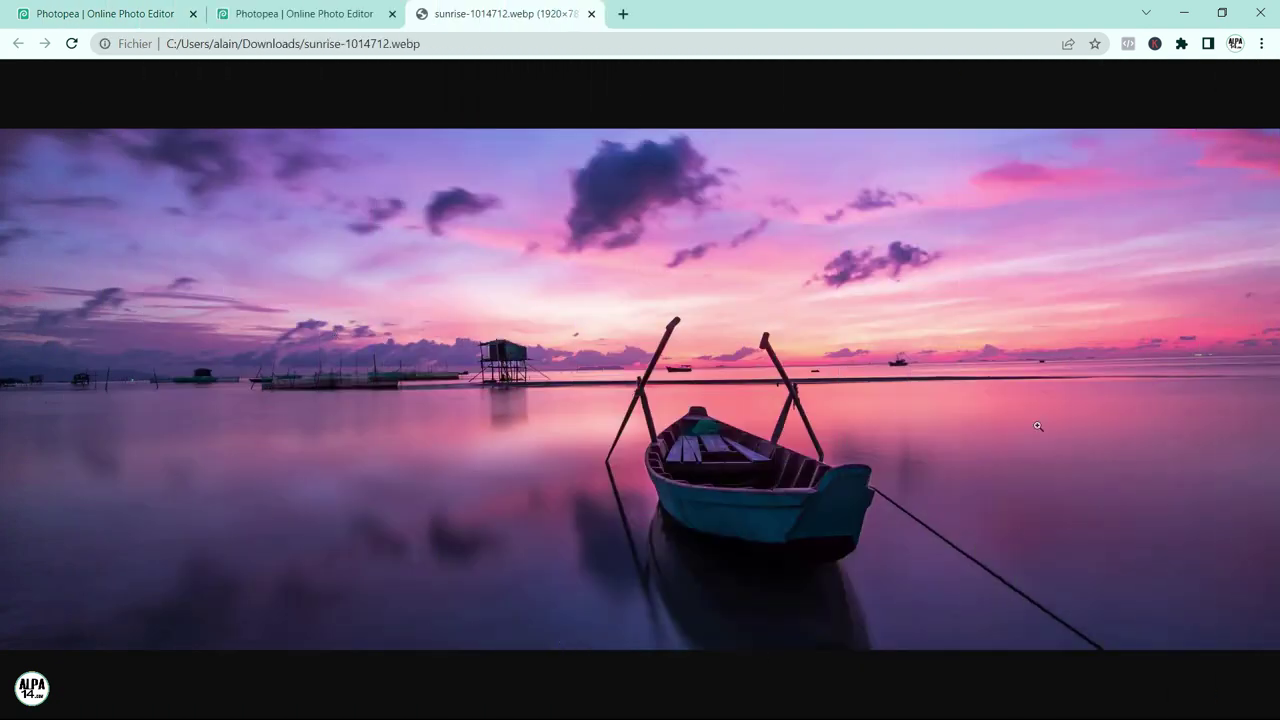
Step: Inspect the exported sunrise-1014712.webp at full size in the browser
click(585, 370)
click(585, 370)
click(718, 346)
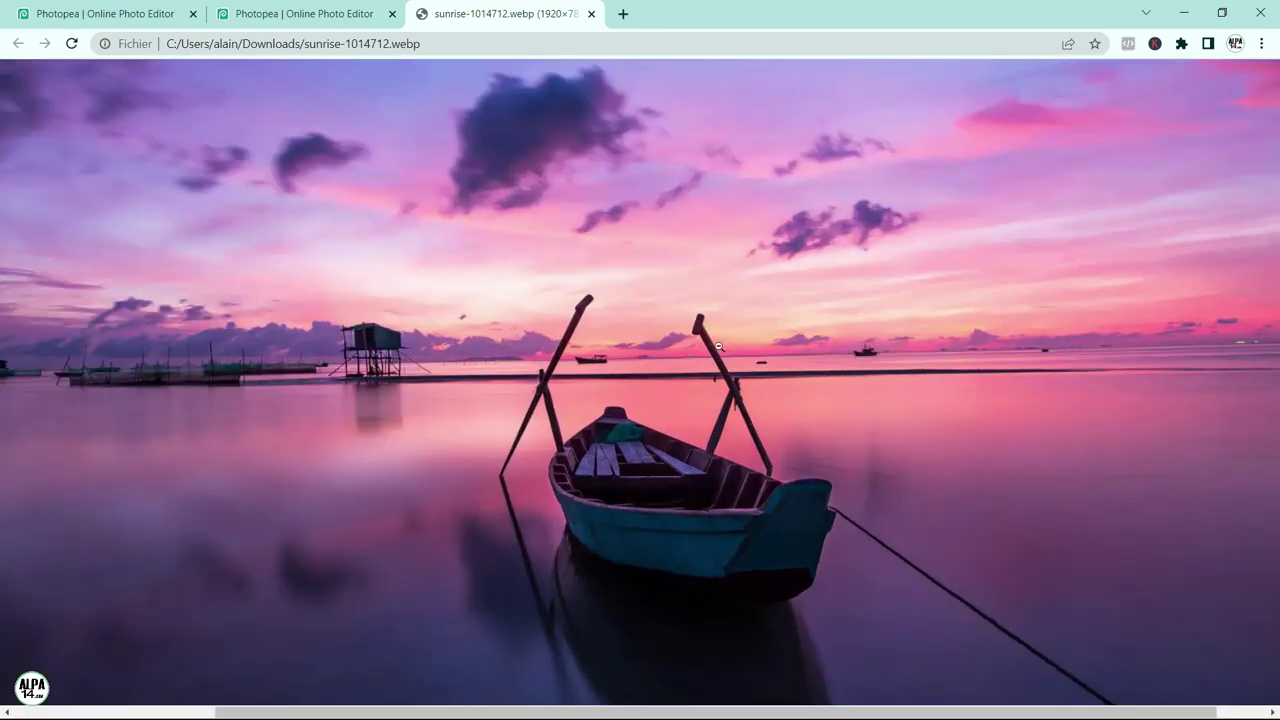
click(369, 444)
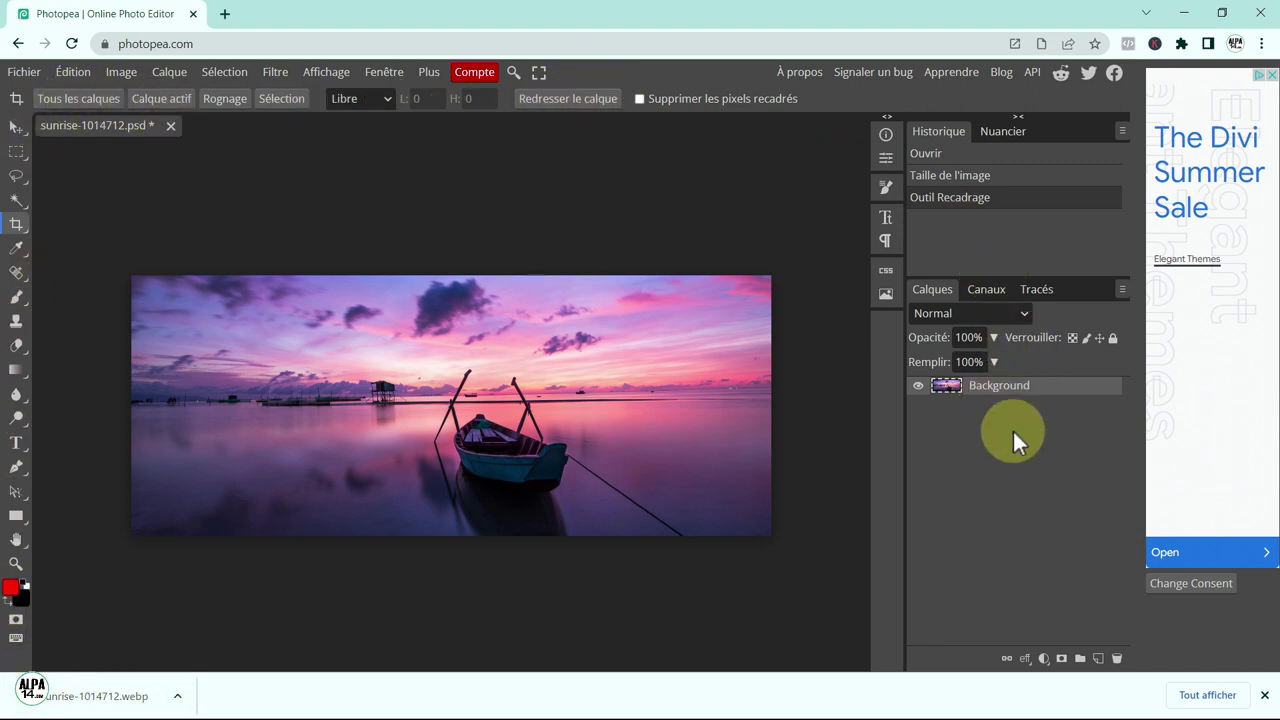
Step: Close the sunrise document without saving and open the Neon Sign template from the PSD template gallery as a project
click(171, 126)
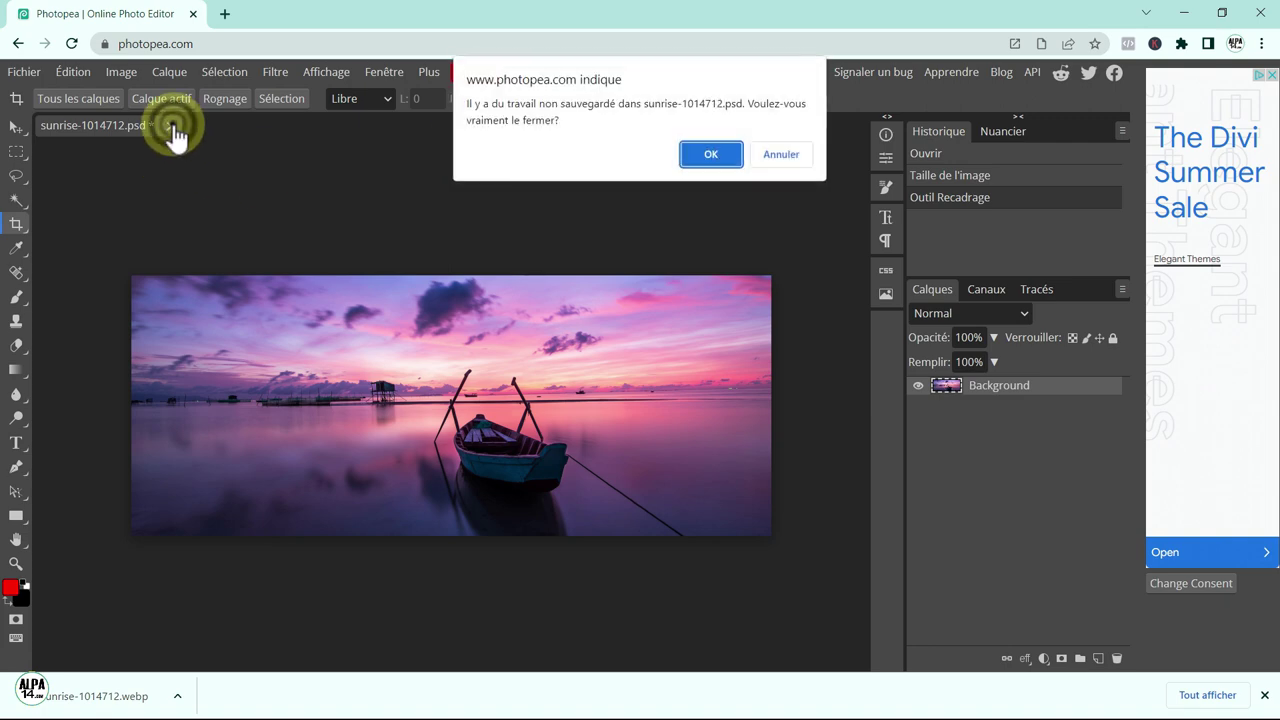
click(721, 155)
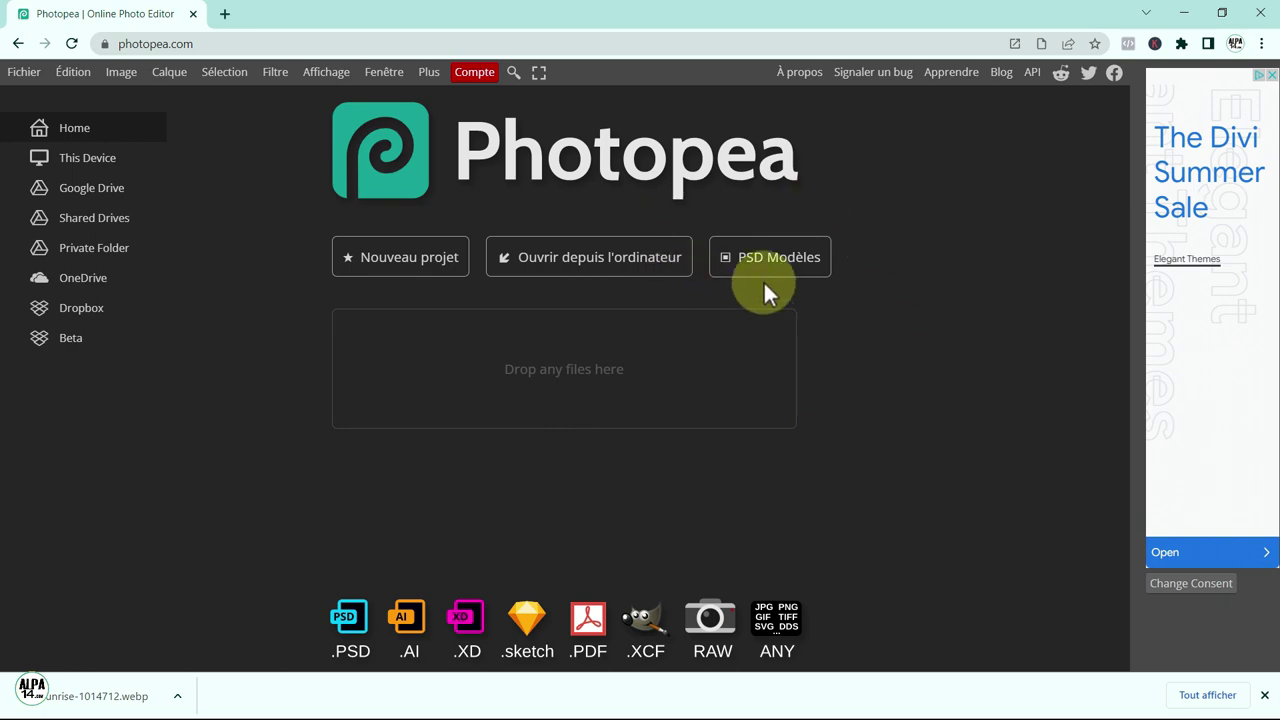
click(751, 254)
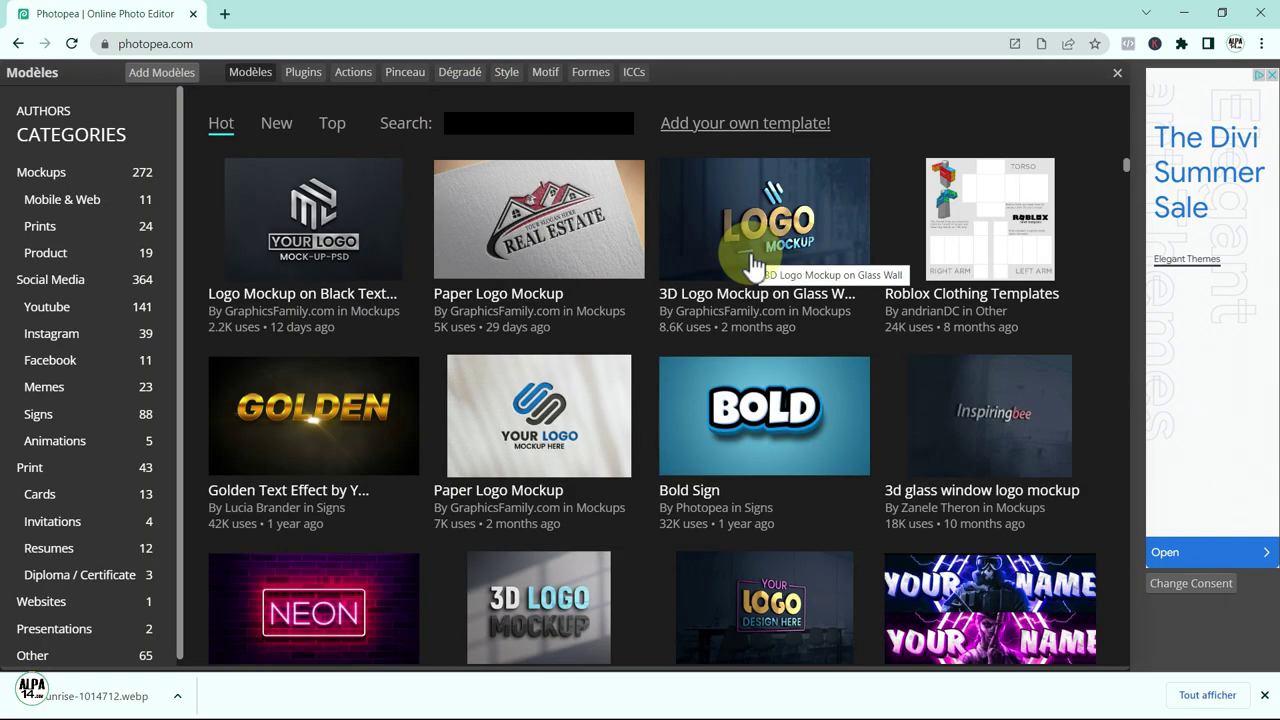
scroll(860, 355, down, 1)
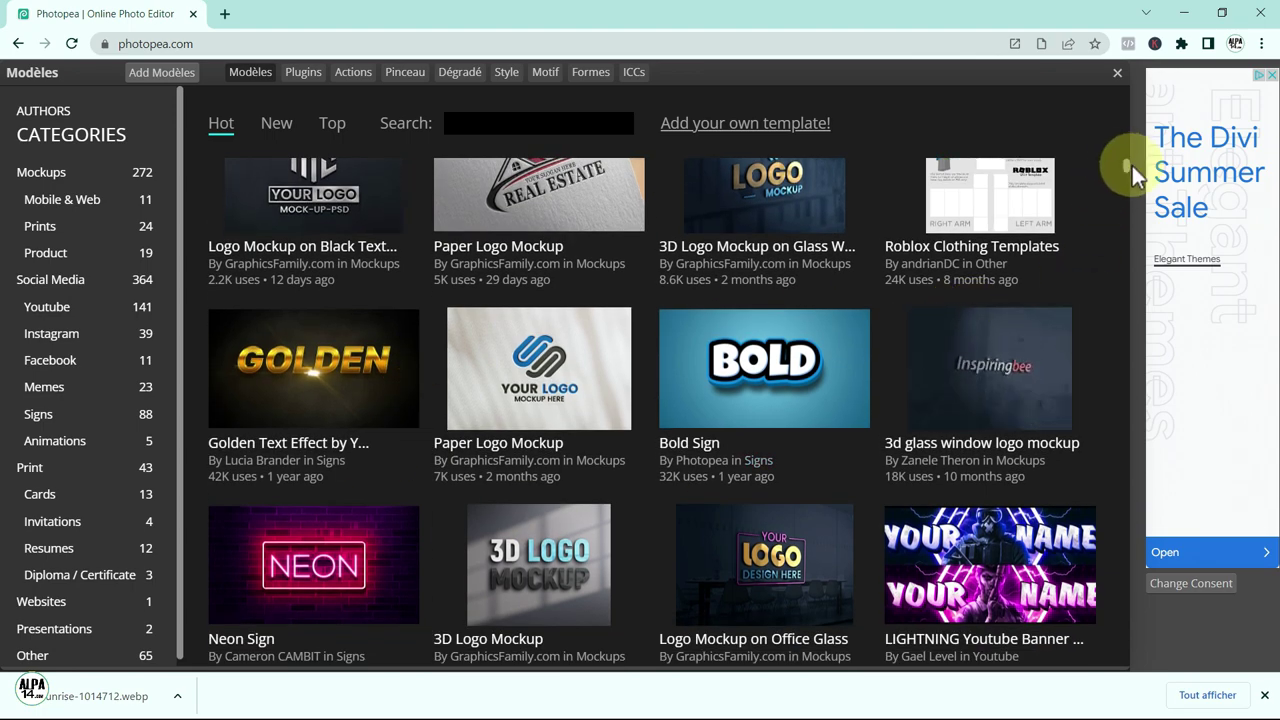
drag(1126, 159, 1128, 161)
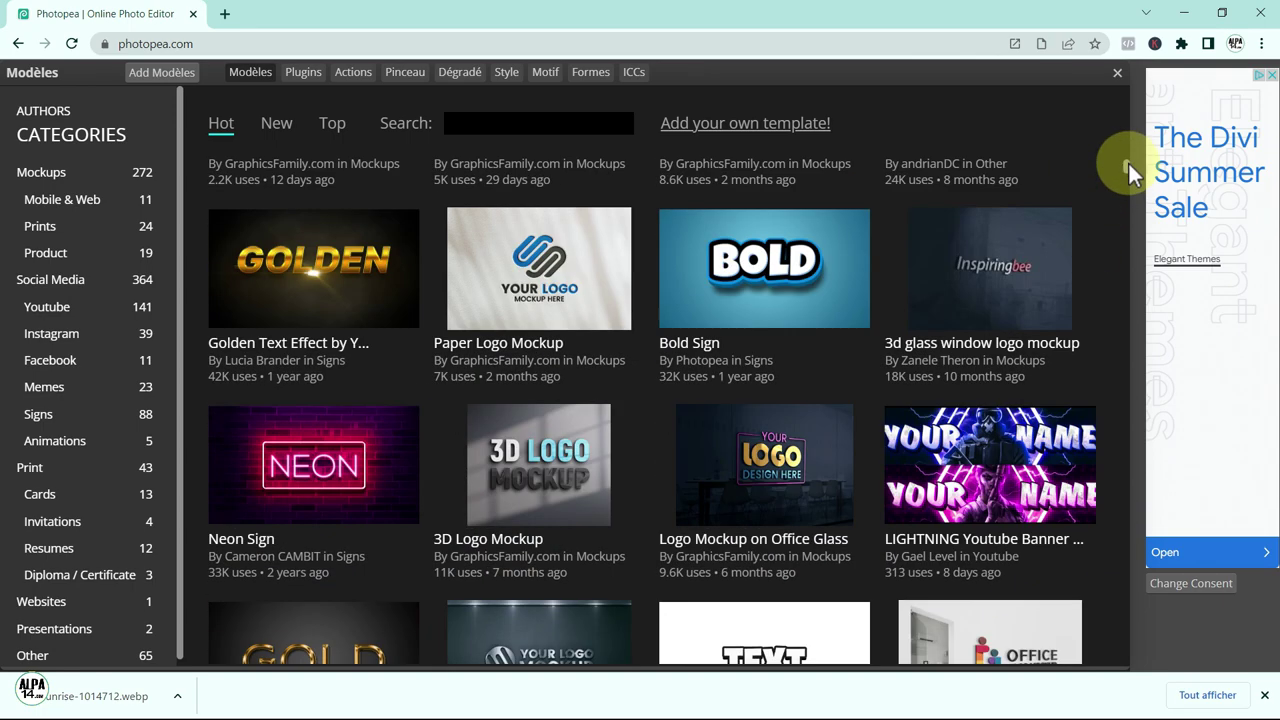
click(403, 478)
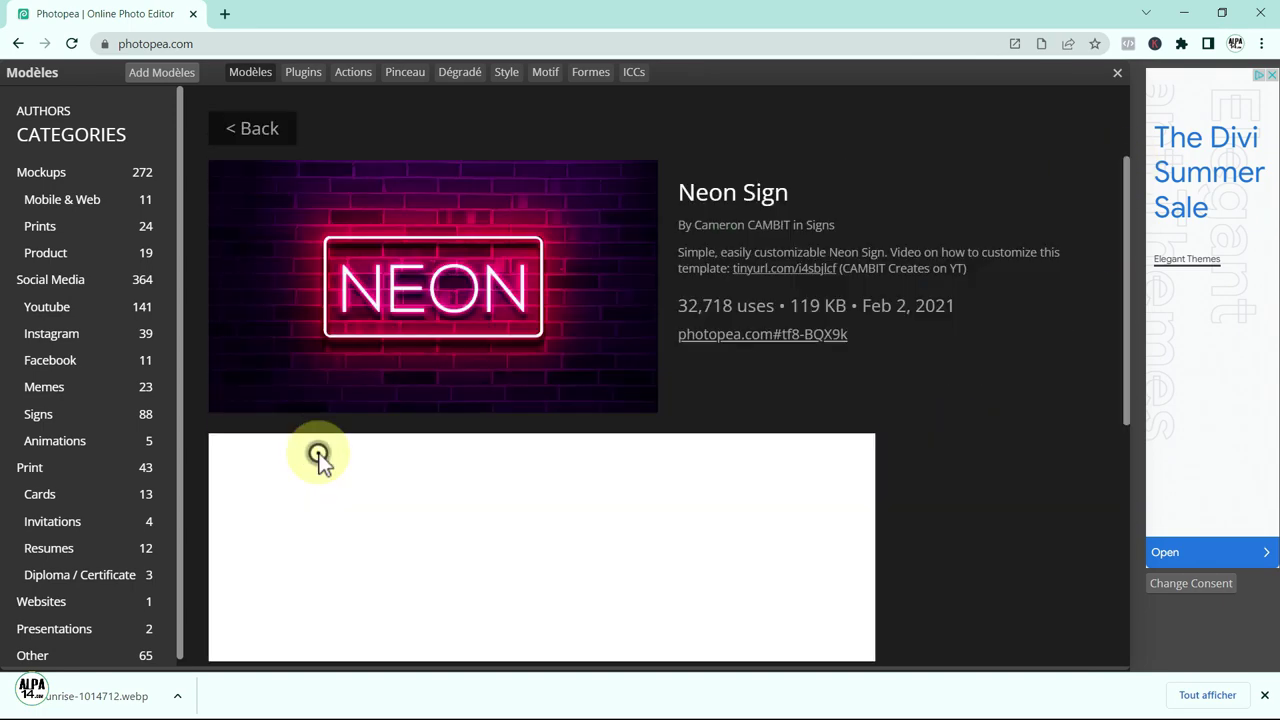
click(782, 336)
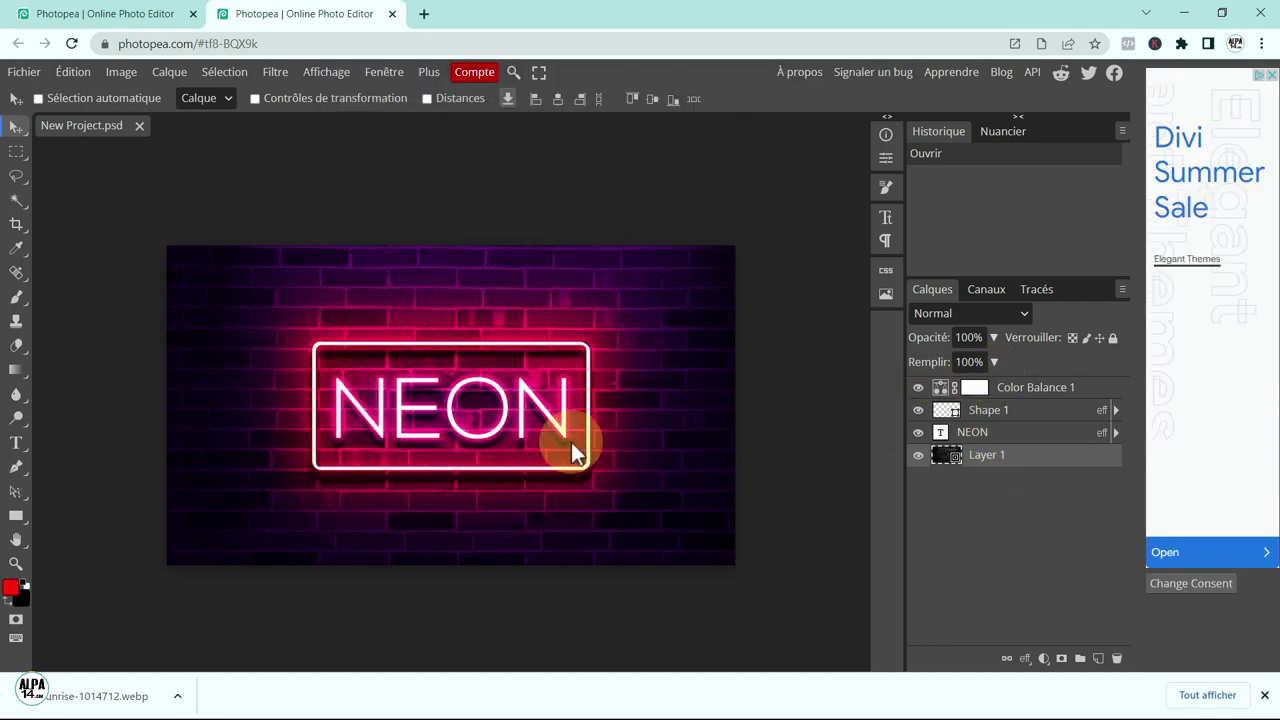
Step: Replace the NEON text inside the glowing frame with "Alpa14"
double_click(520, 442)
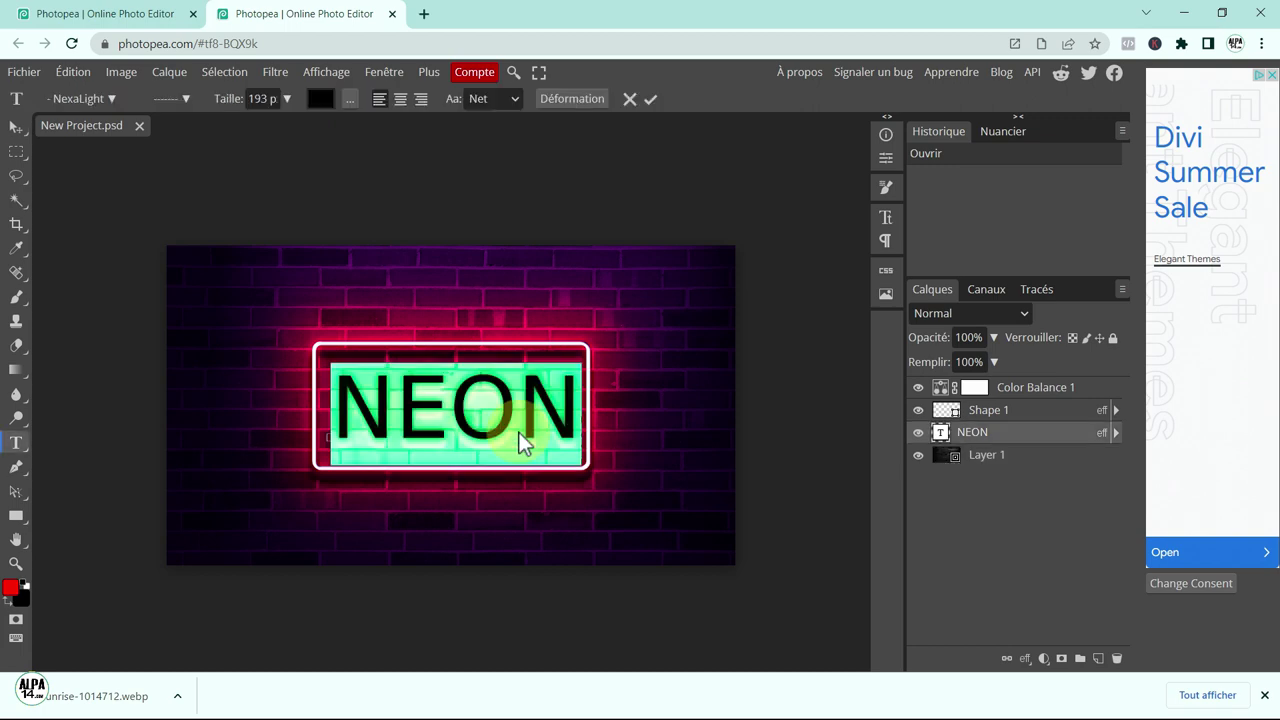
click(566, 426)
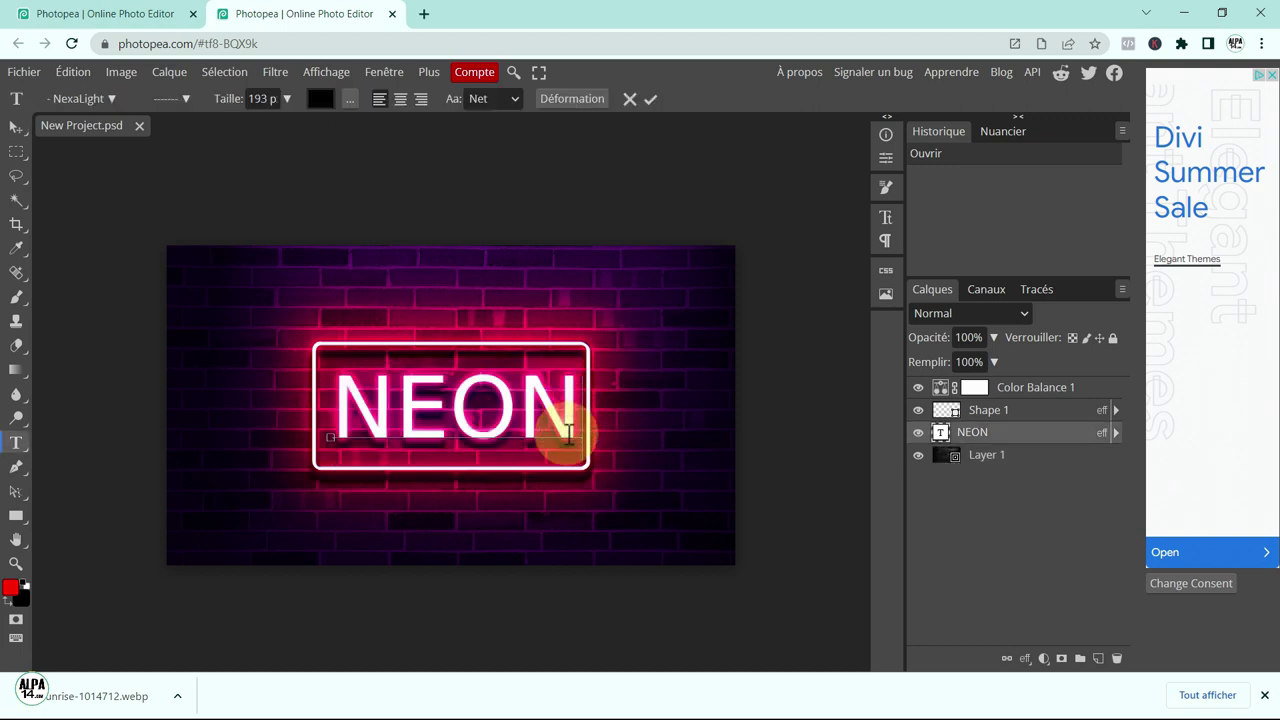
key(BackSpace)
key(BackSpace)
key(BackSpace)
key(BackSpace)
text(Al)
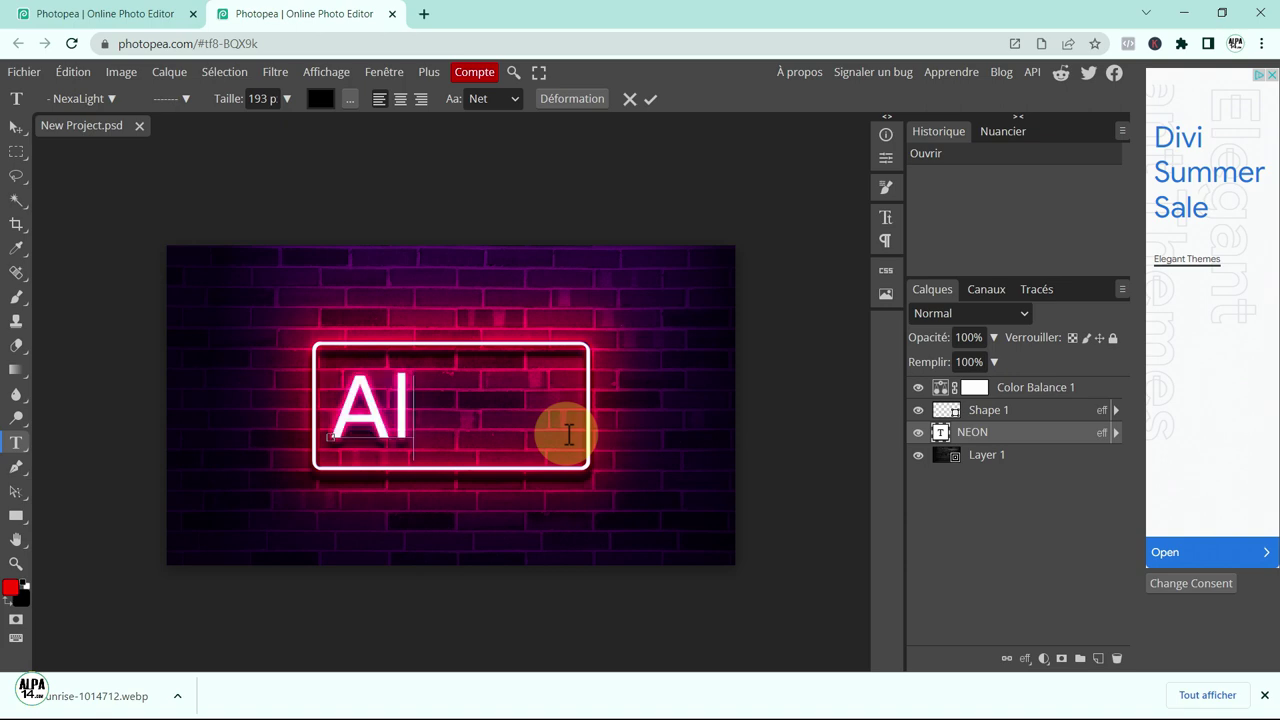
text(pa14)
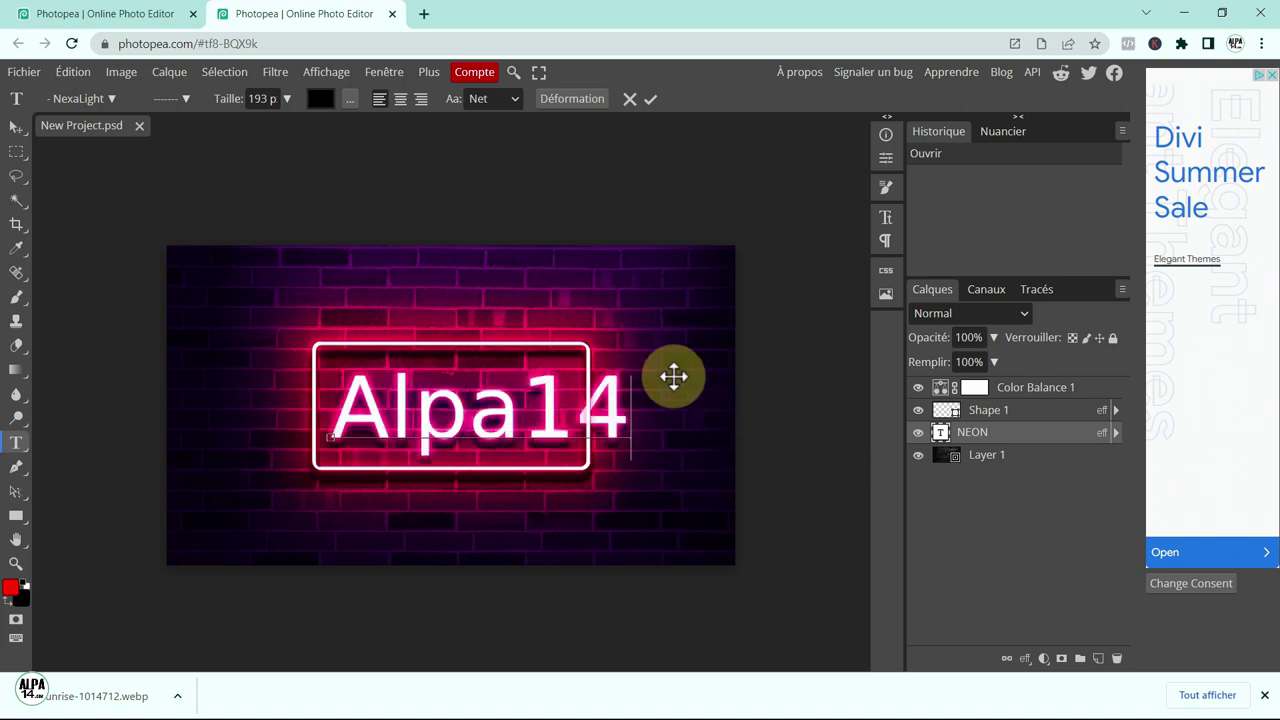
Step: Set the Alpa14 text size to 146 and move the text to the middle of the neon frame
click(16, 442)
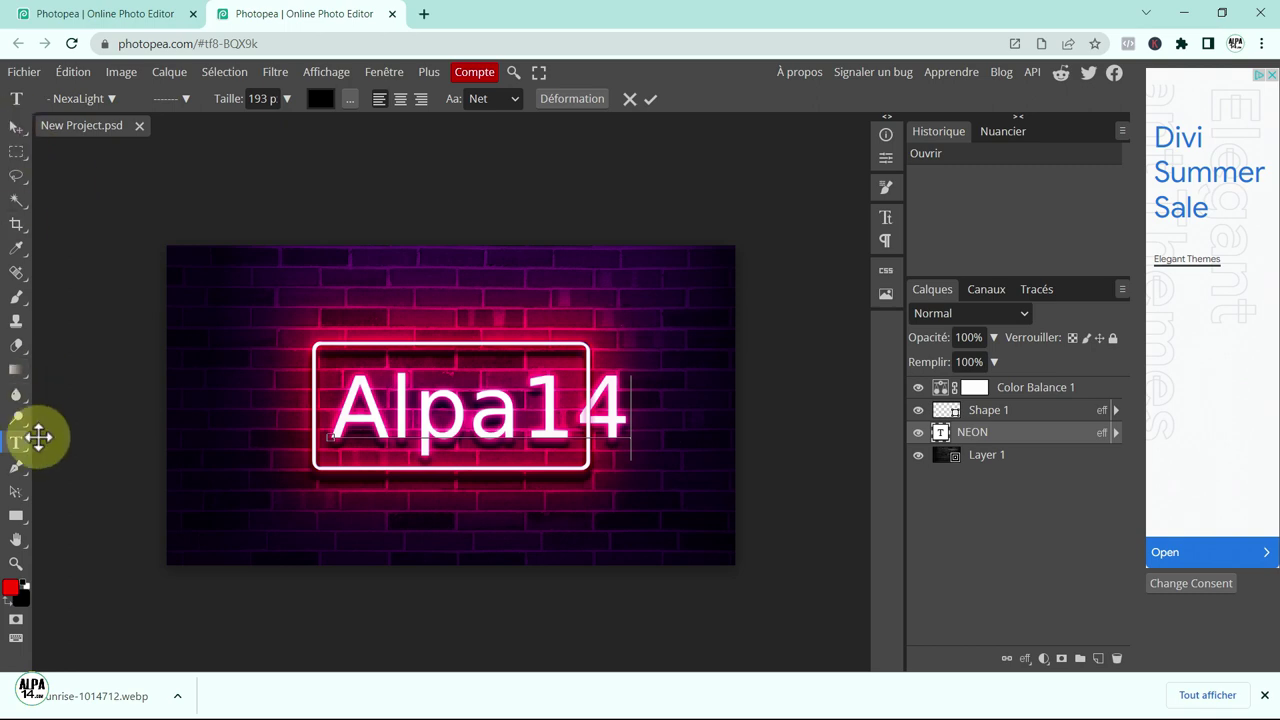
click(555, 460)
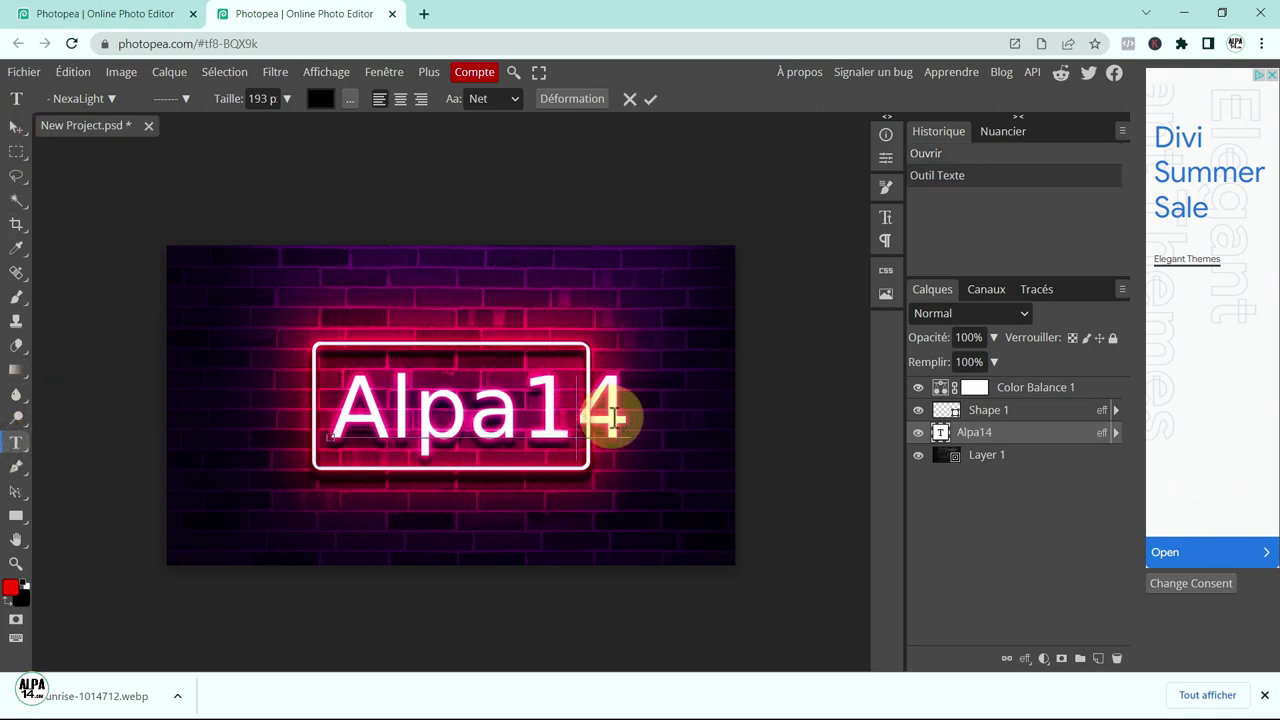
drag(628, 412, 286, 425)
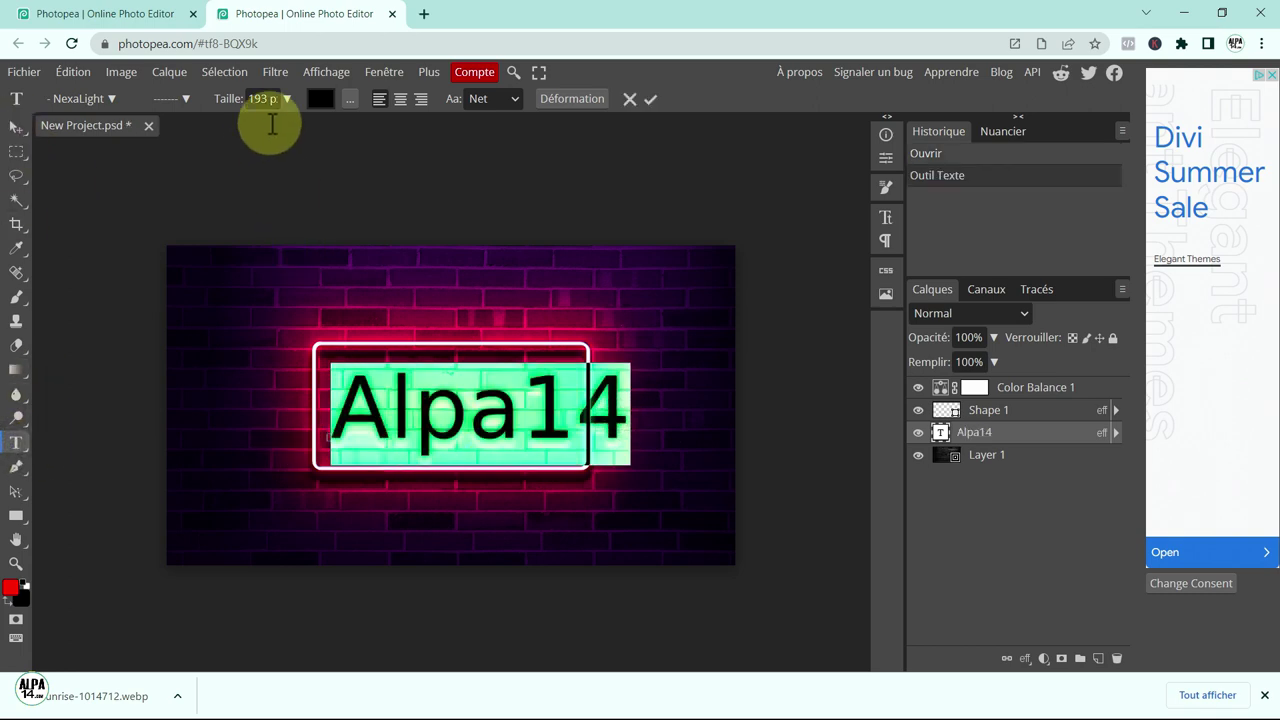
click(285, 98)
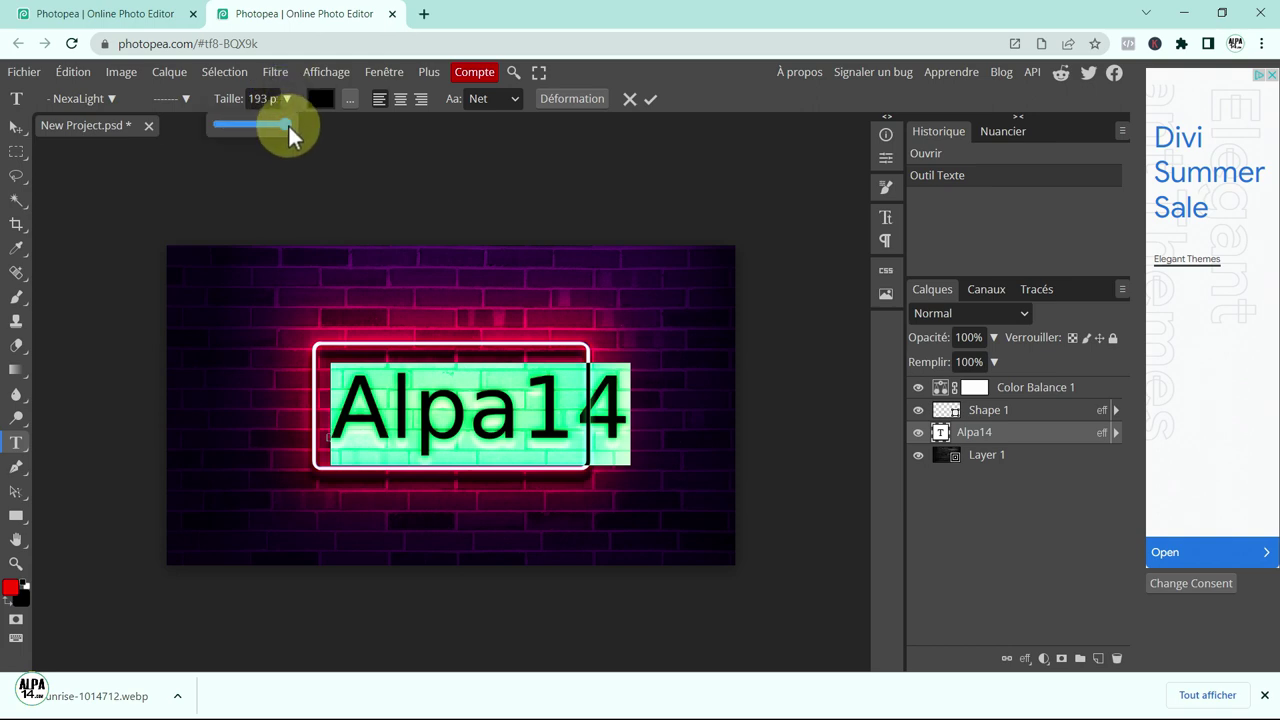
scroll(285, 125, down, 3)
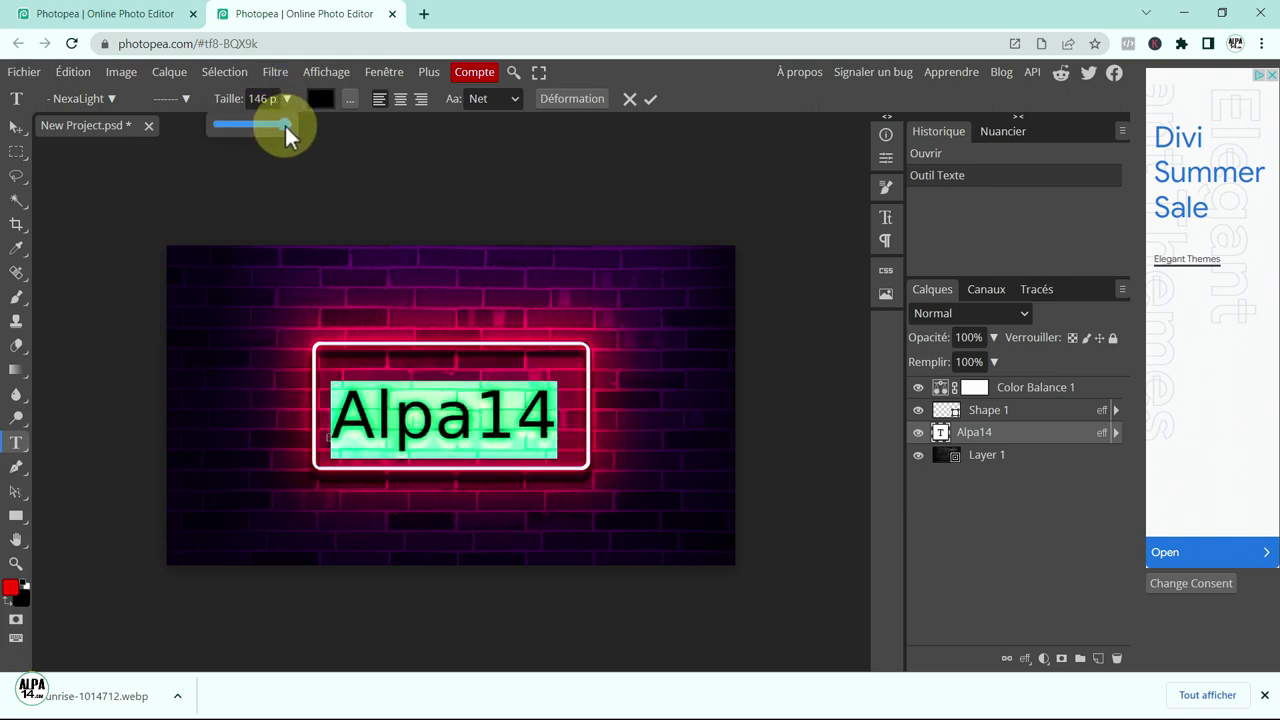
click(650, 98)
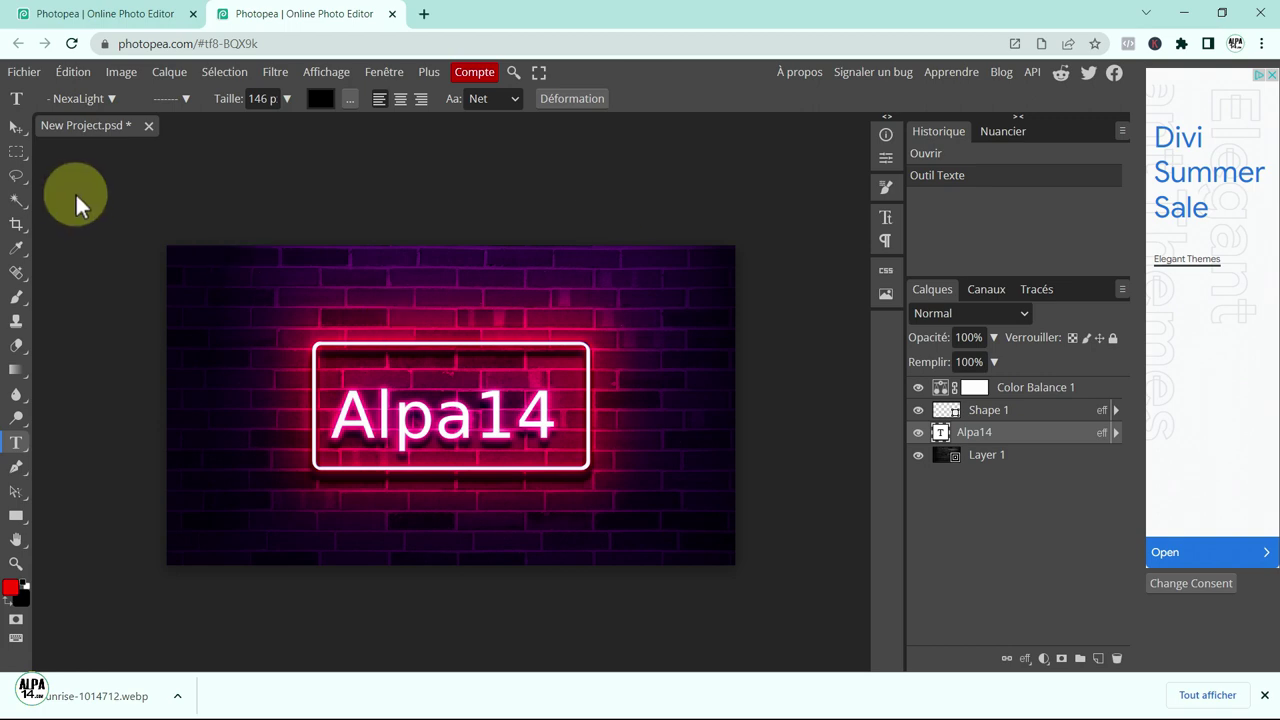
click(16, 127)
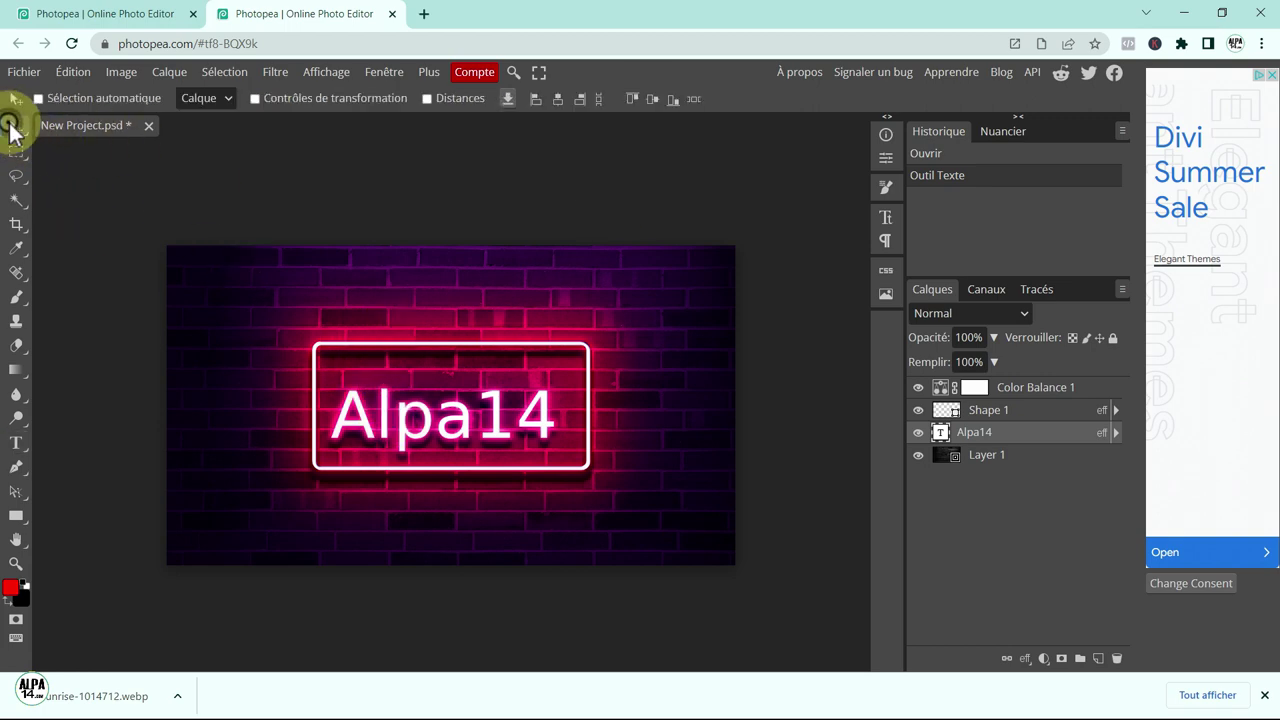
drag(393, 452, 415, 425)
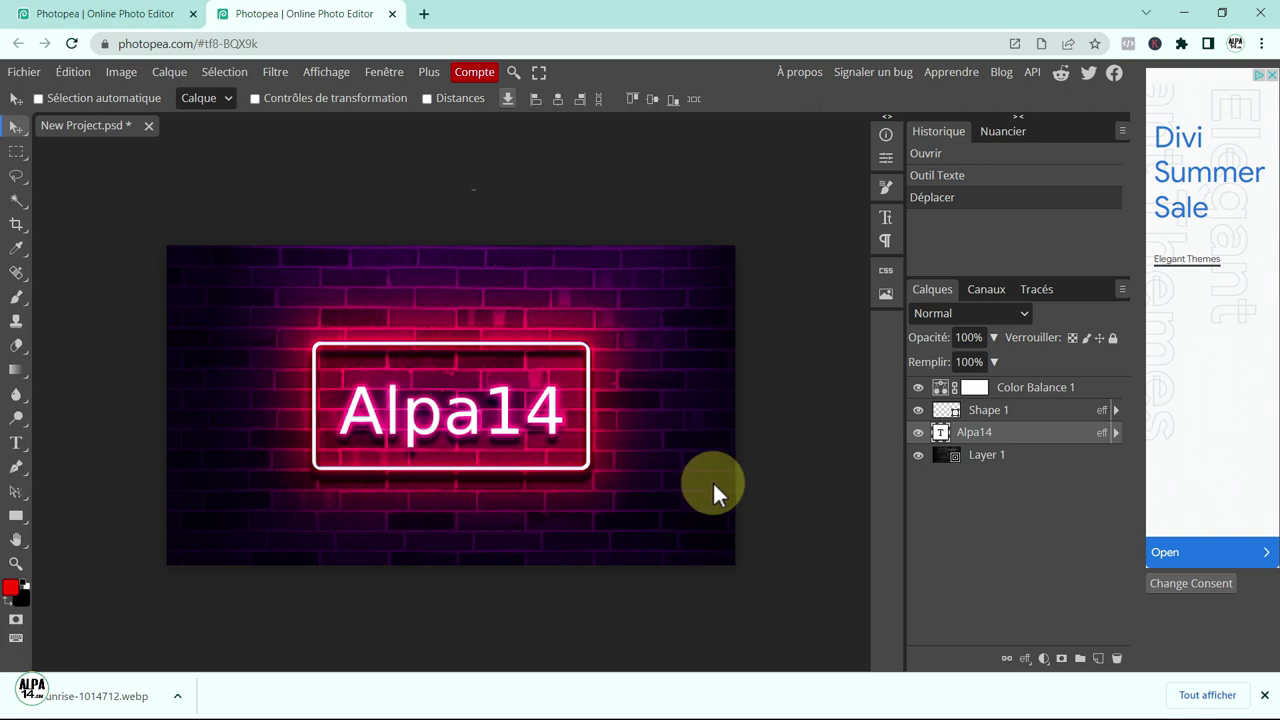
Step: Review the available save and export formats and compare the Free and Premium account types
click(22, 72)
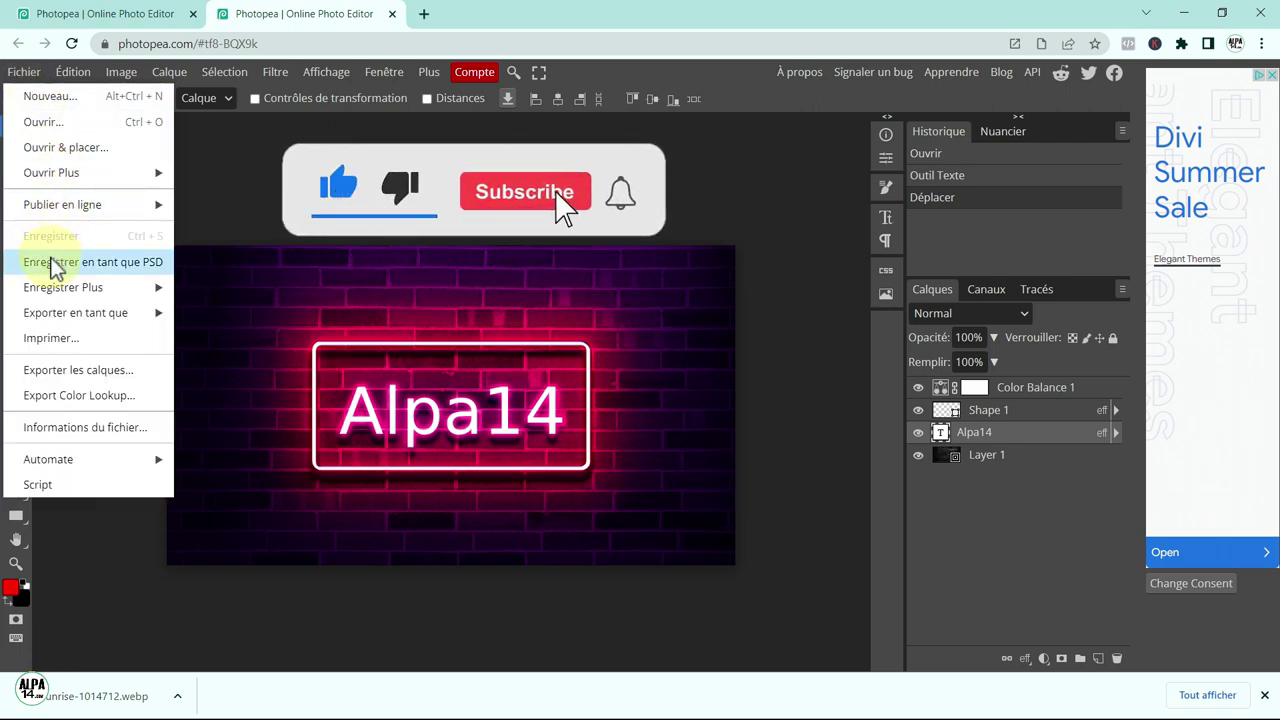
mouse_move(59, 310)
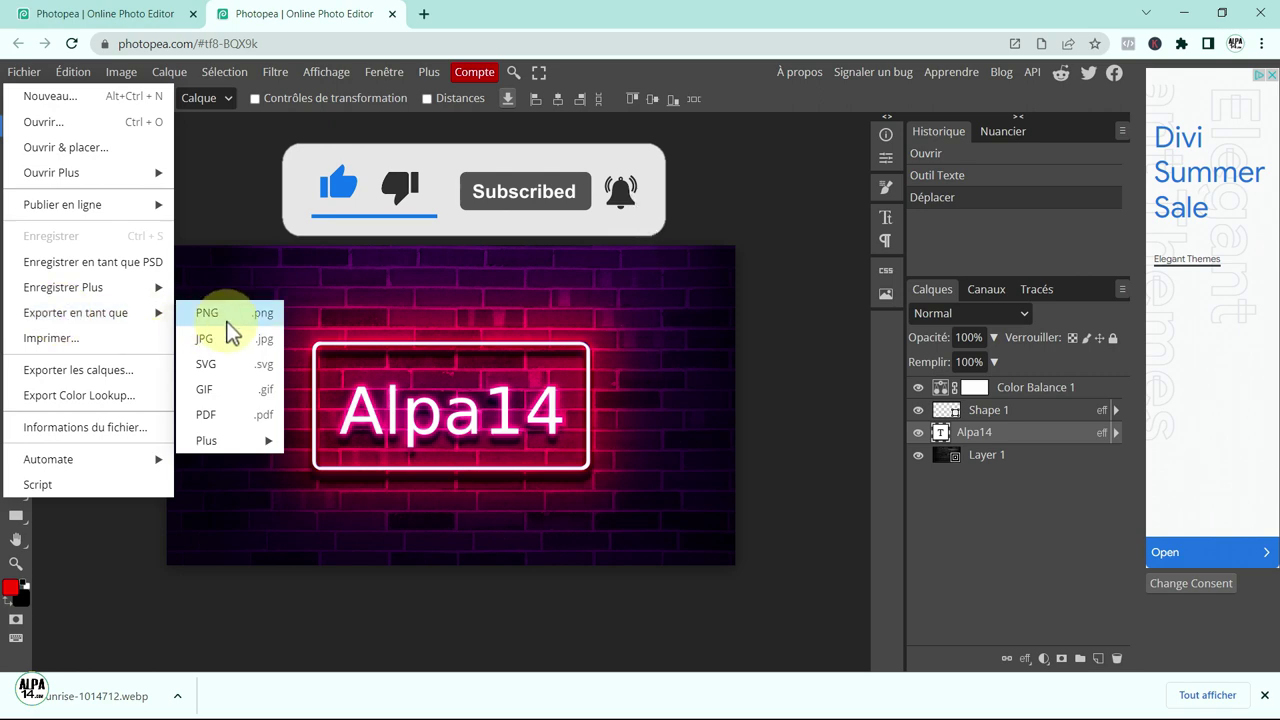
click(778, 567)
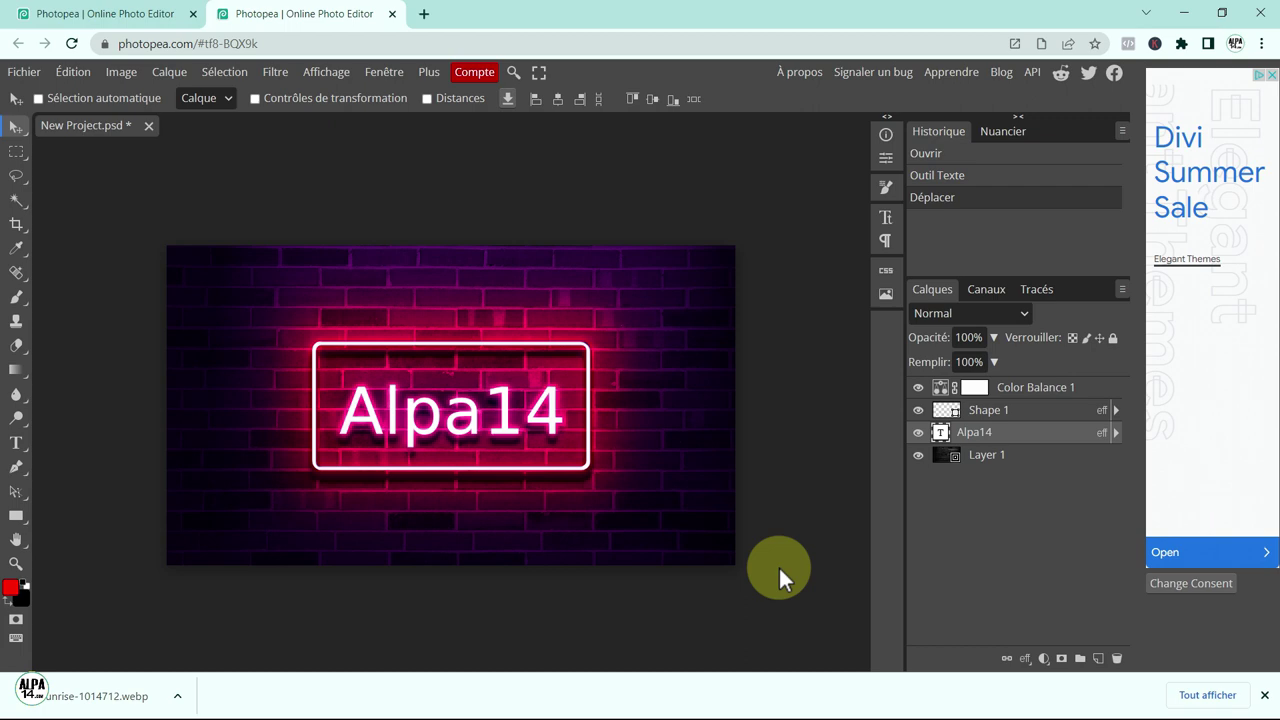
click(474, 74)
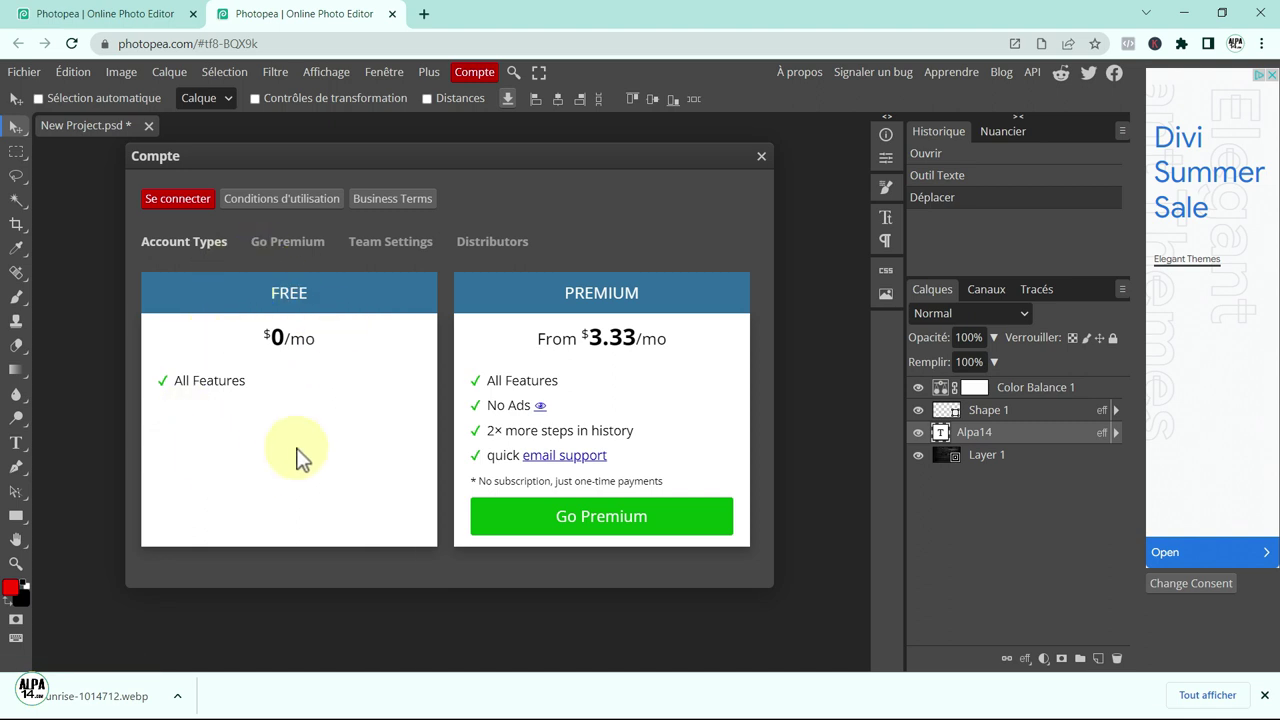
click(760, 160)
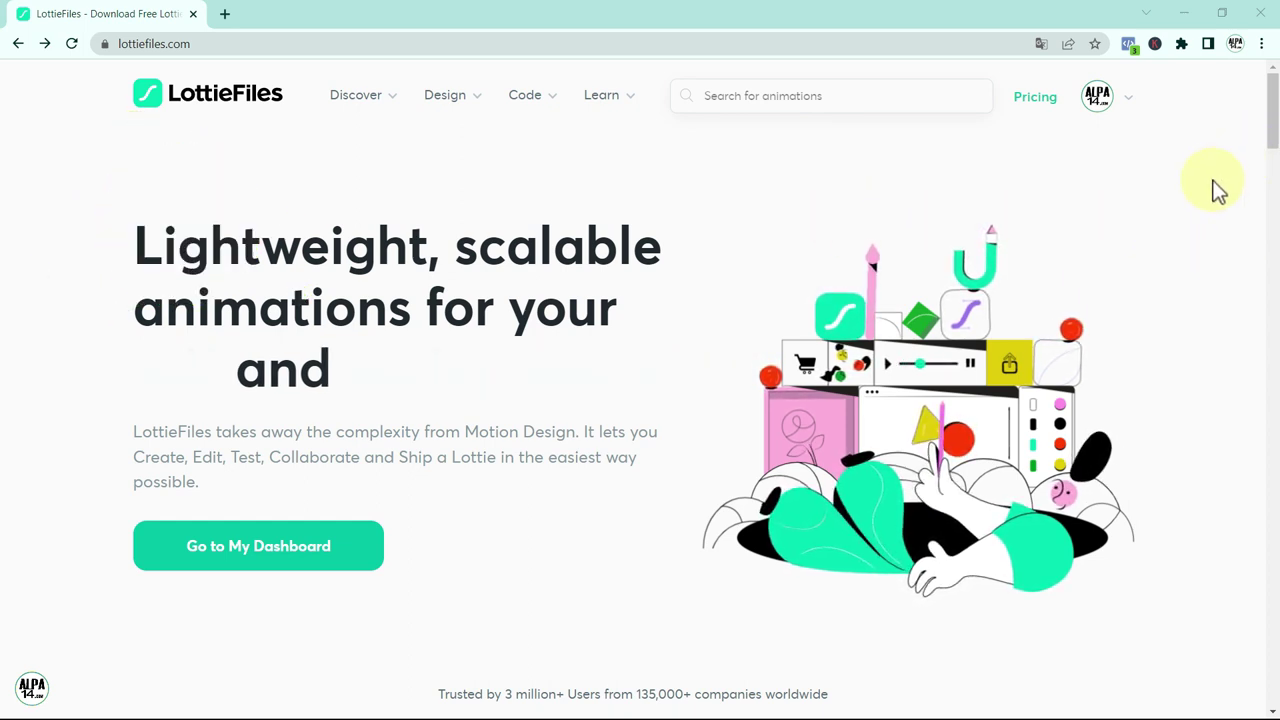
Step: On LottieFiles, look over the home page and open the Free Ready-to-use Animations collection
scroll(1213, 191, down, 2)
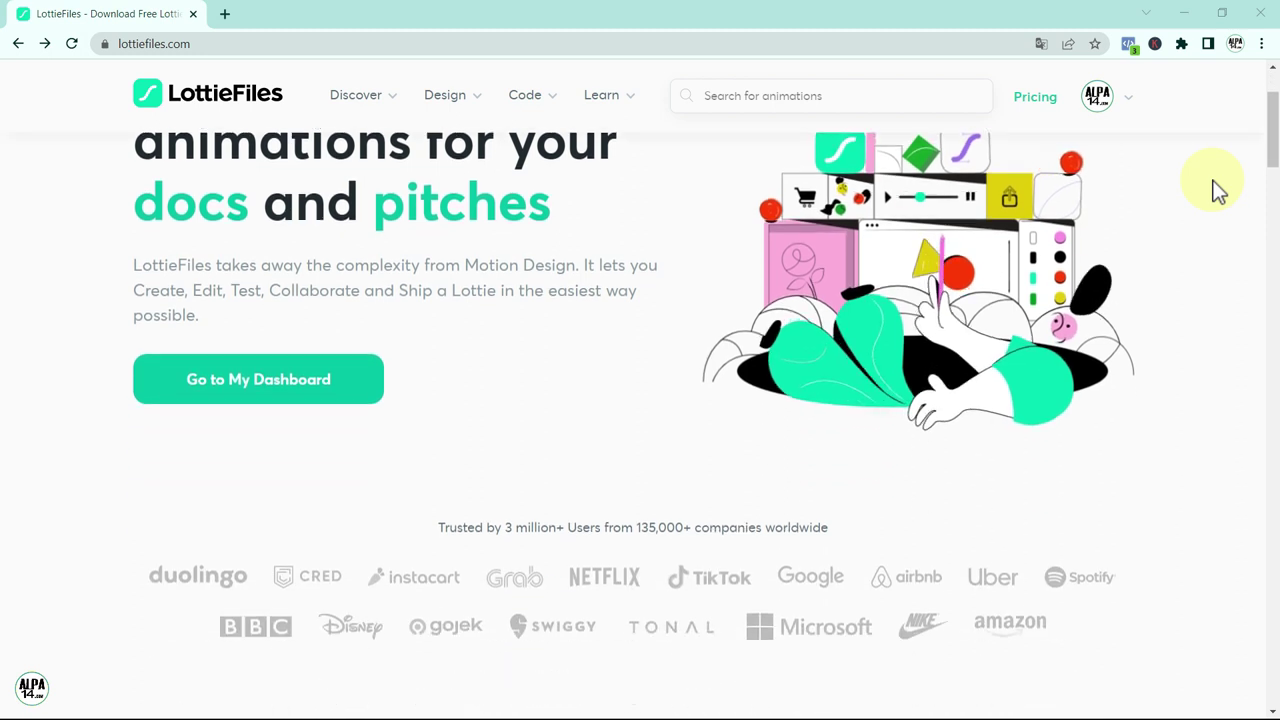
scroll(1213, 191, down, 3)
scroll(1215, 192, down, 4)
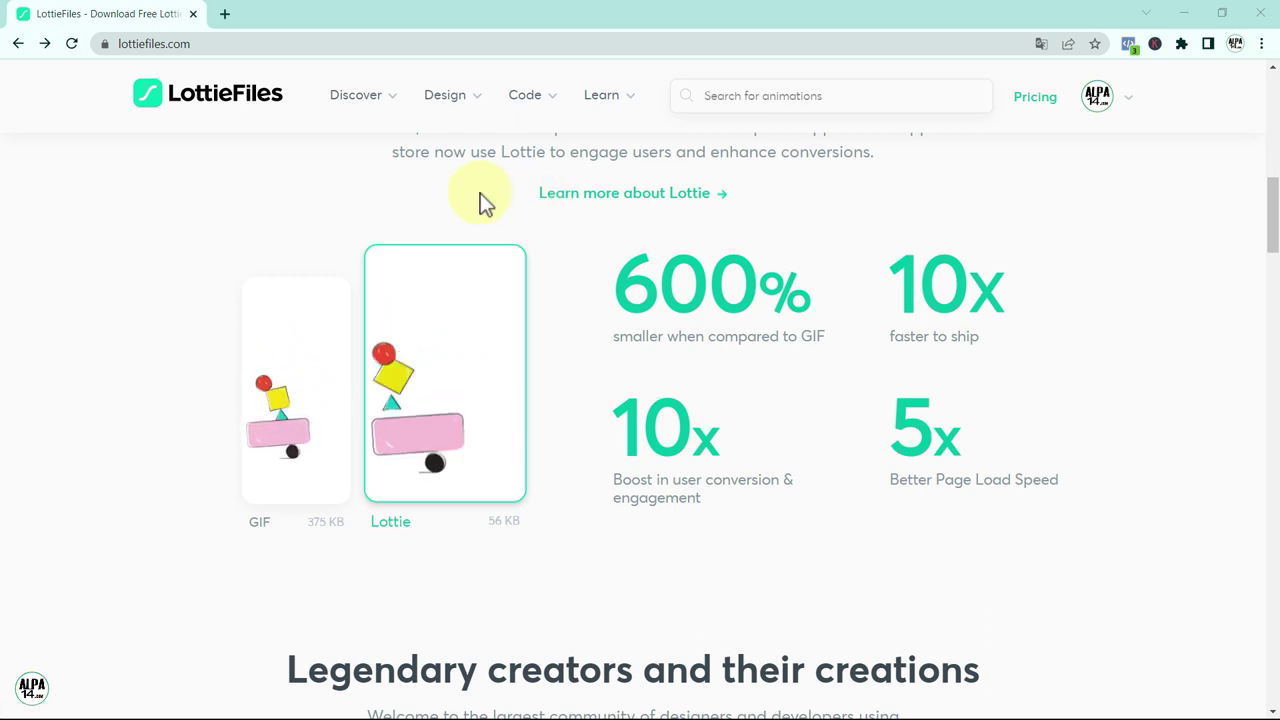
mouse_move(381, 115)
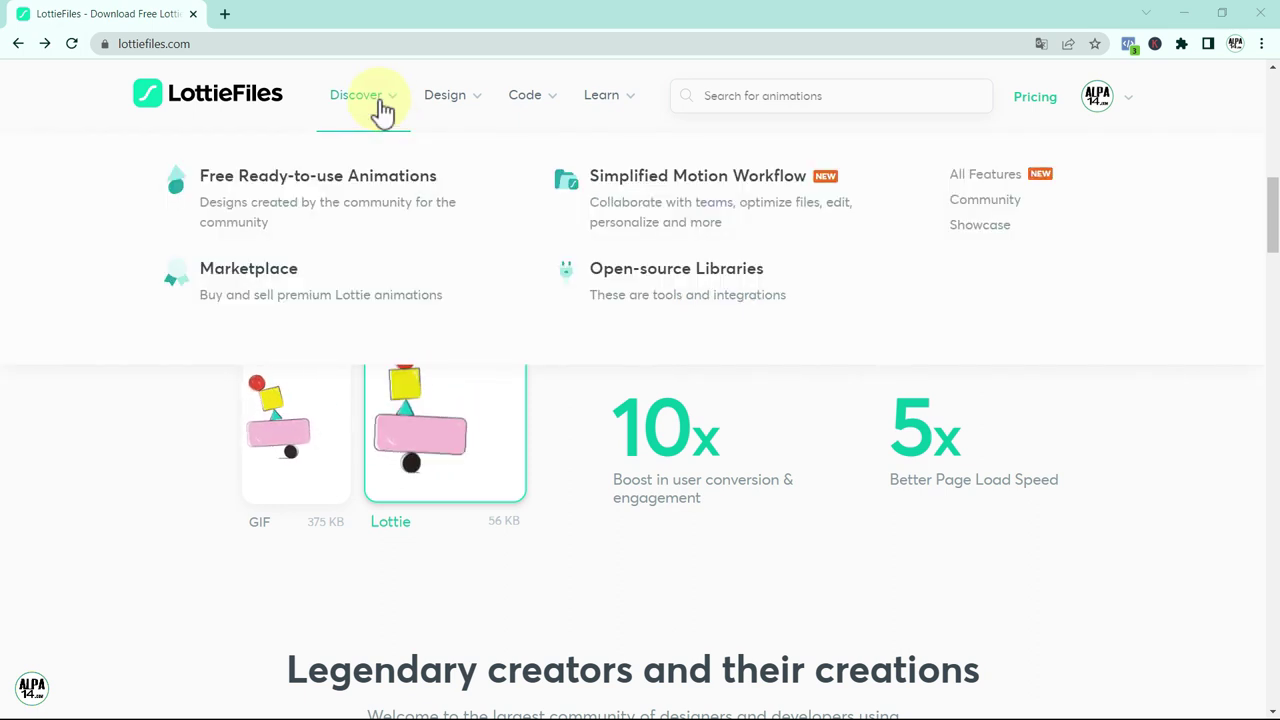
click(372, 203)
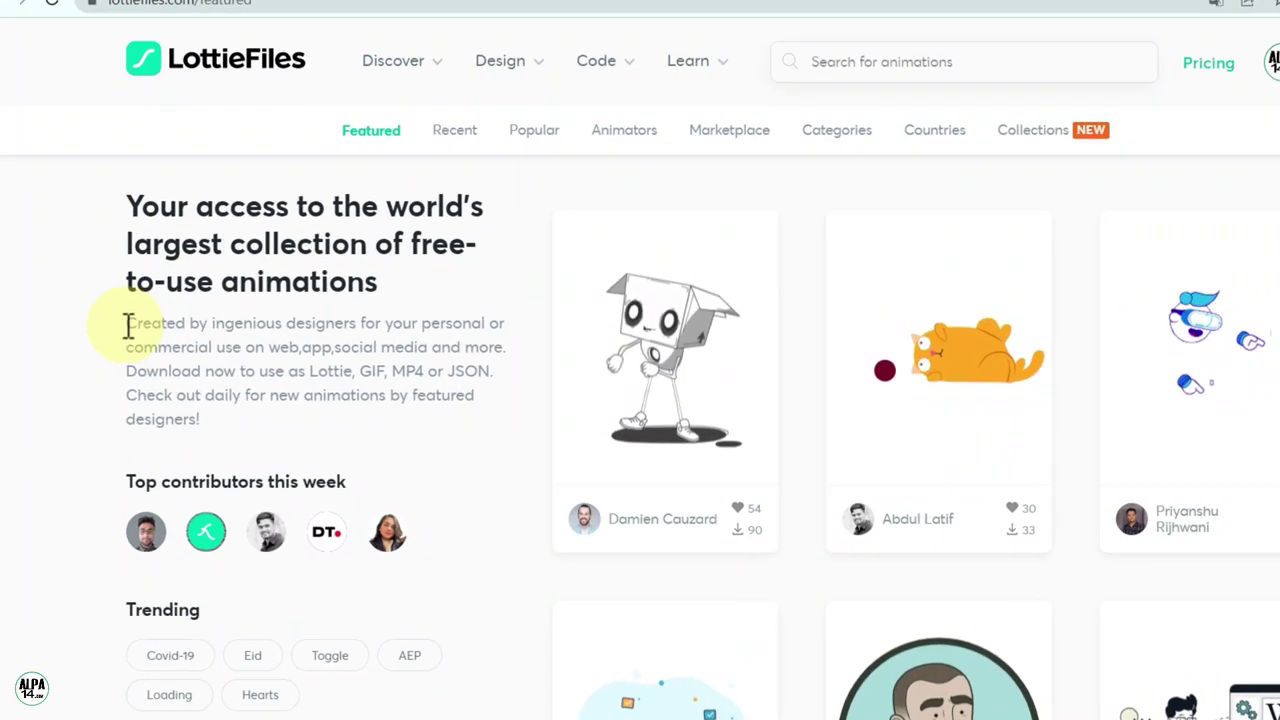
Step: Highlight the sentence about personal or commercial use and browse the featured animations
drag(120, 331, 618, 369)
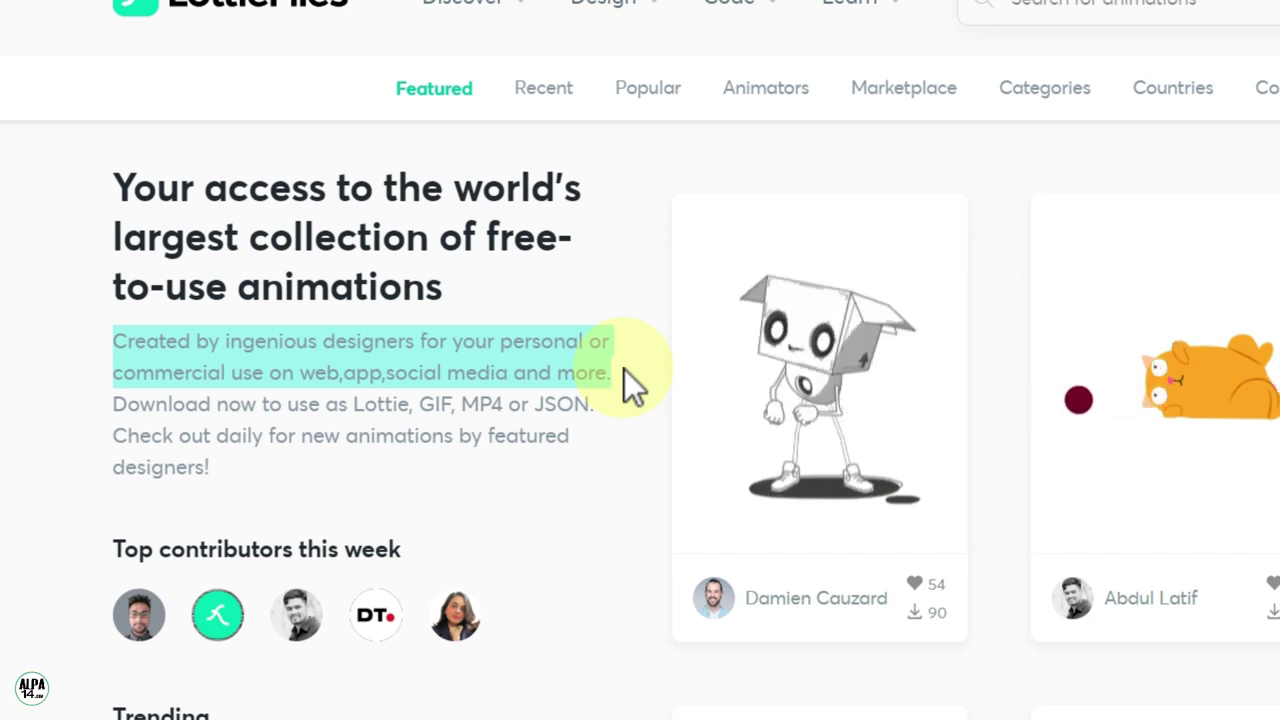
click(634, 389)
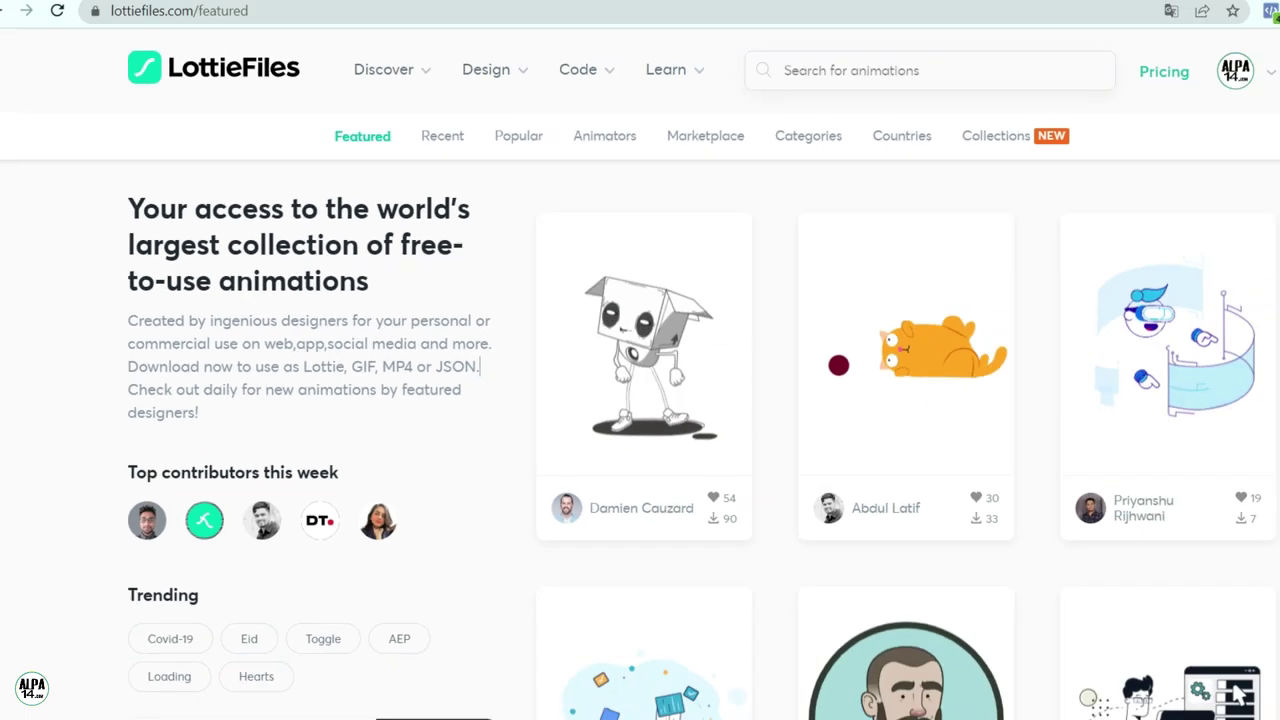
scroll(1226, 262, down, 2)
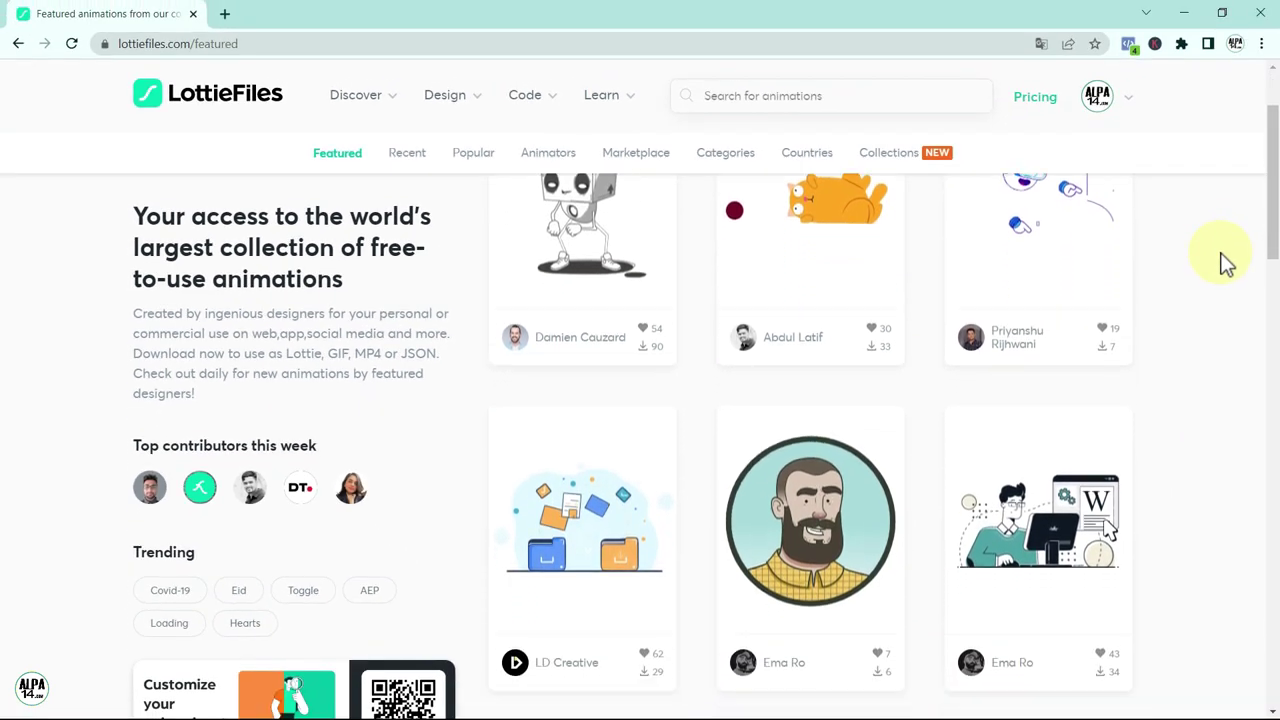
scroll(1226, 262, down, 1)
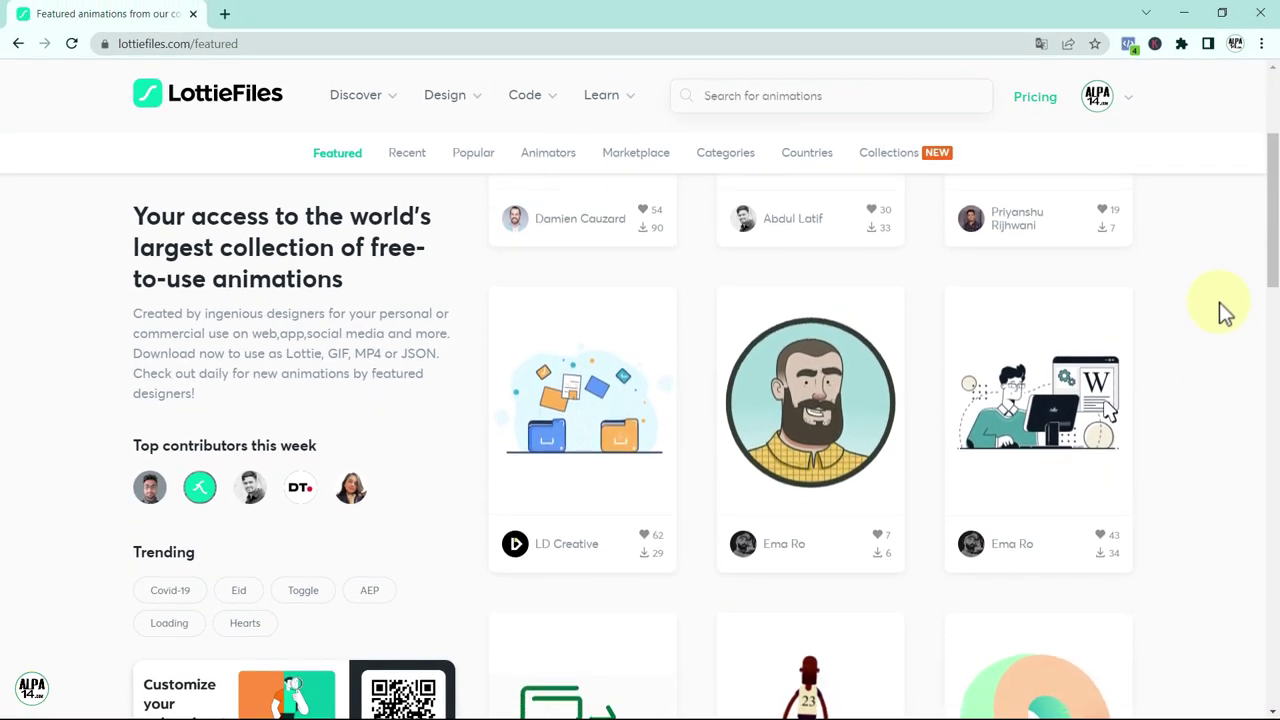
scroll(1215, 413, down, 1)
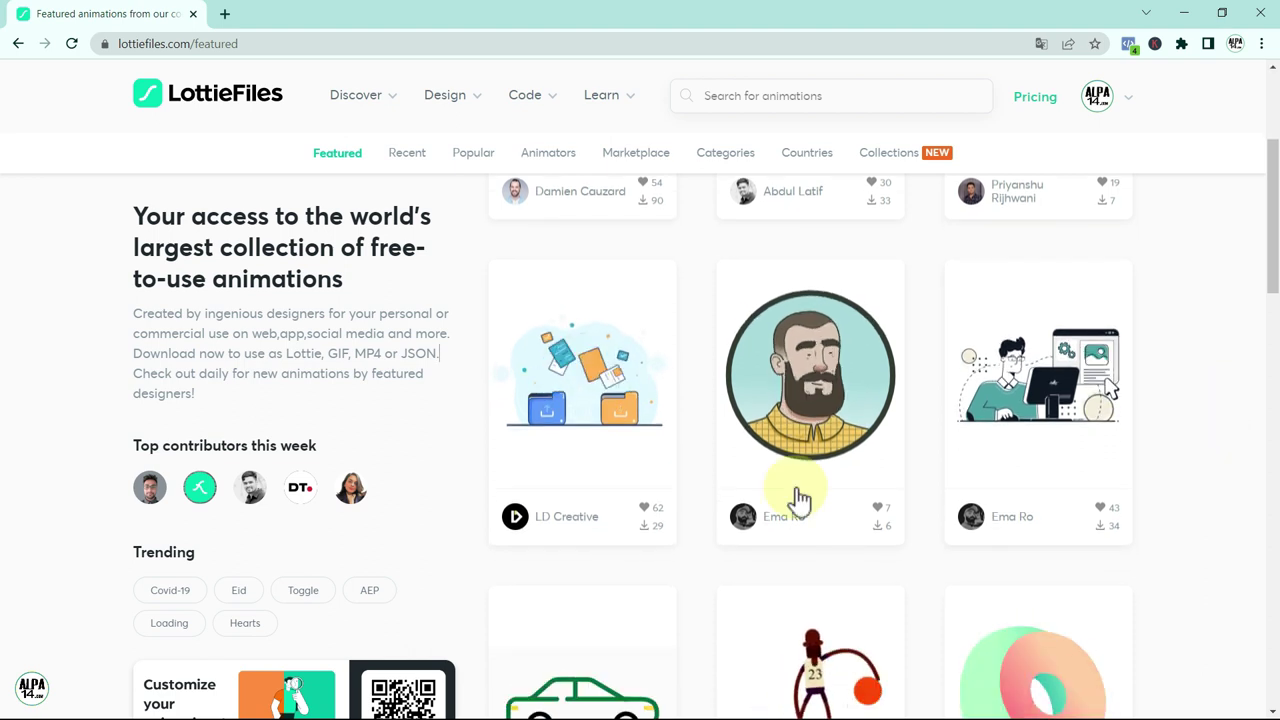
Step: Open the Transfer Files animation, check its customisation options, download it as Lottie JSON and return to the featured animations
click(580, 420)
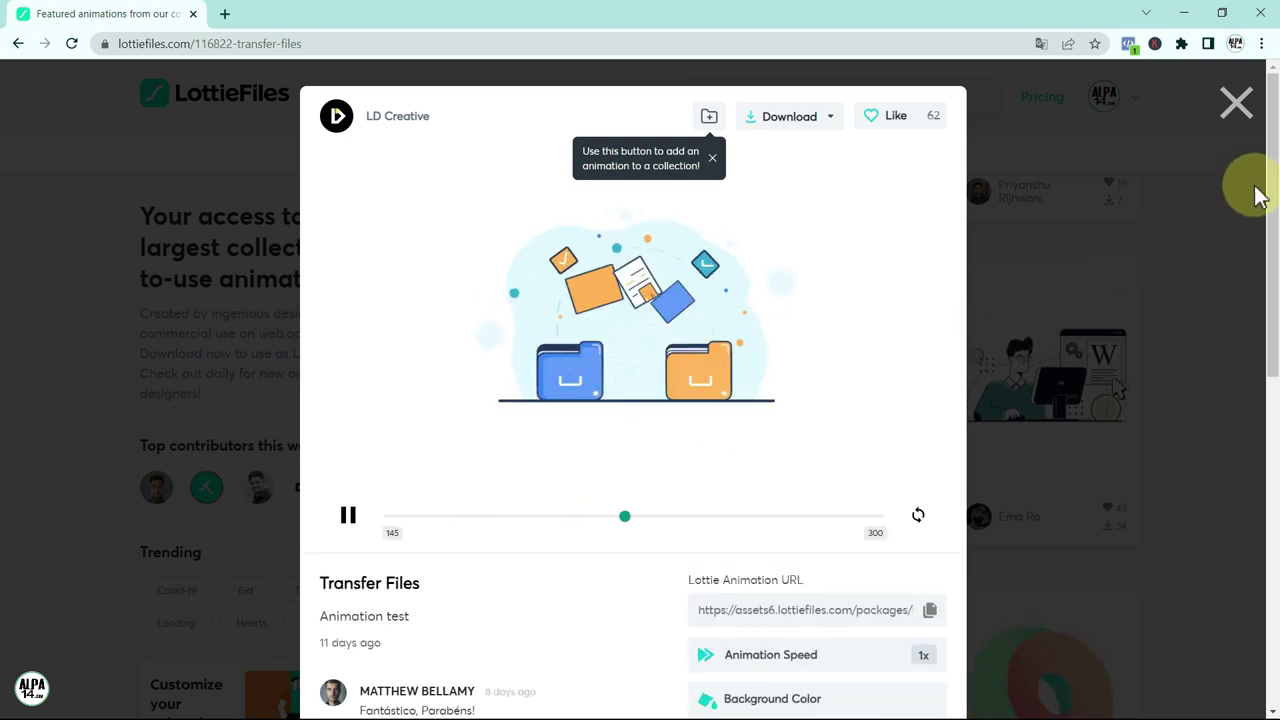
drag(1274, 214, 1270, 360)
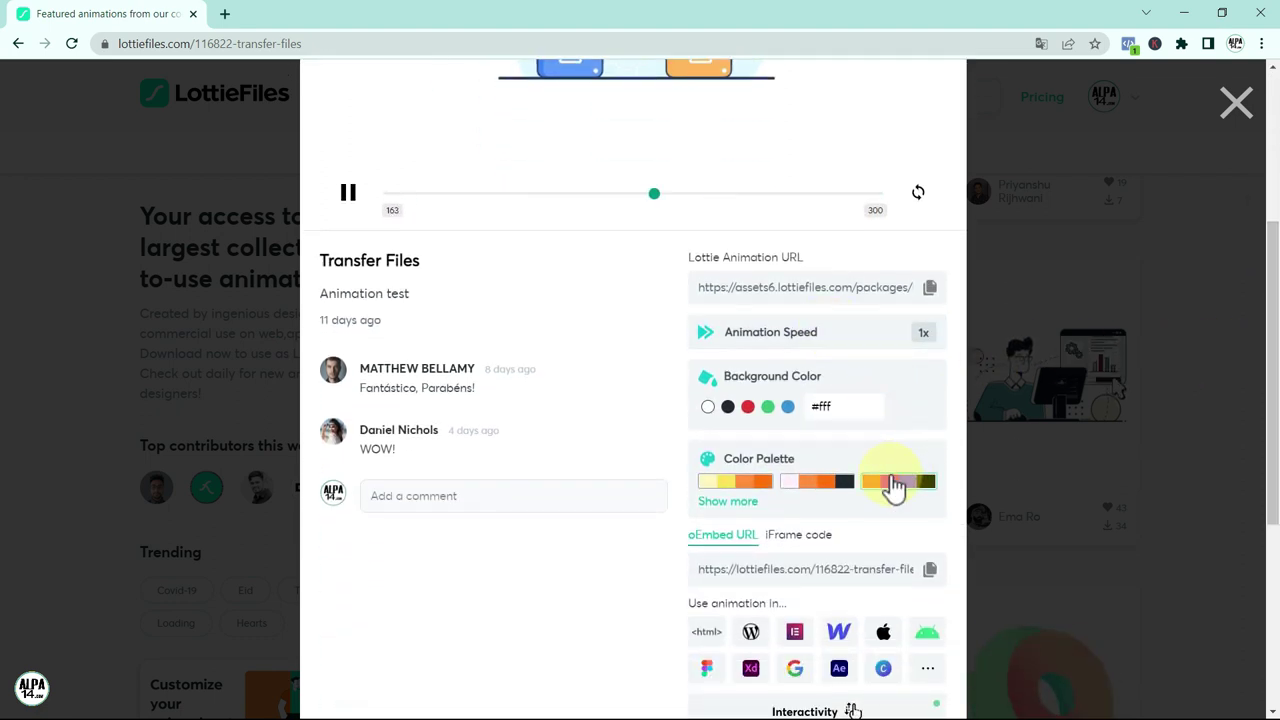
drag(1271, 400, 1274, 237)
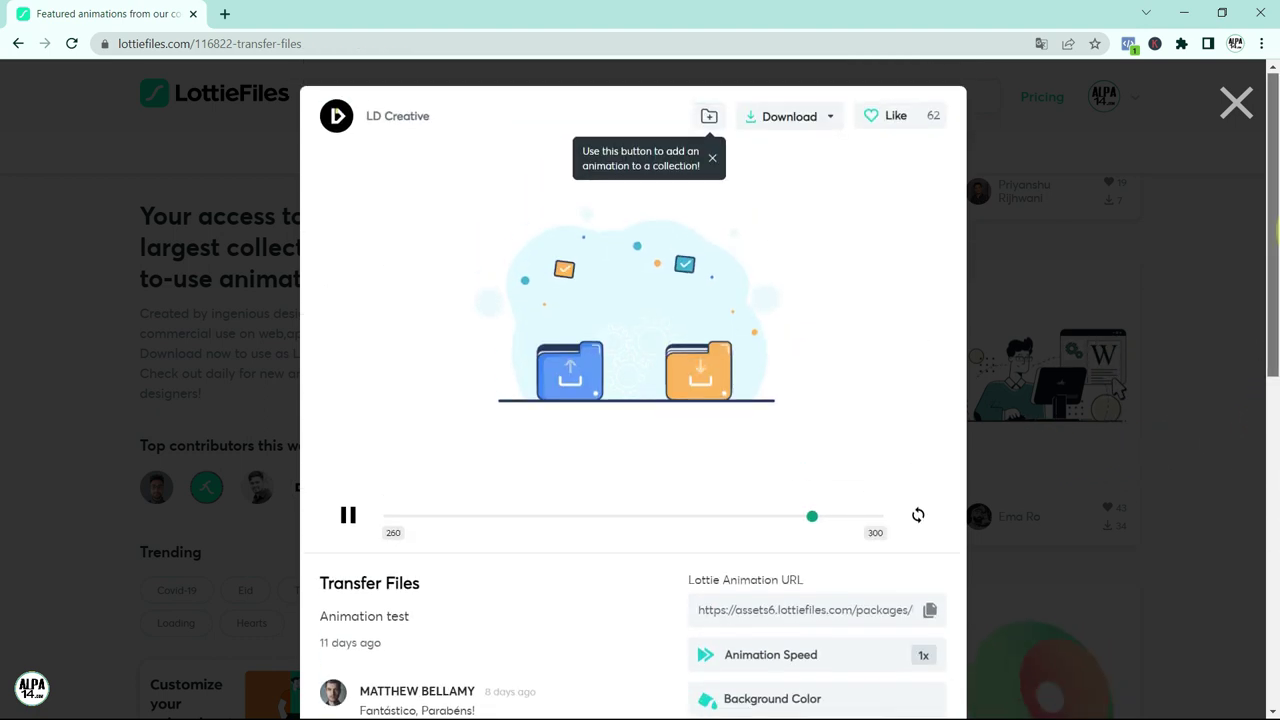
click(817, 120)
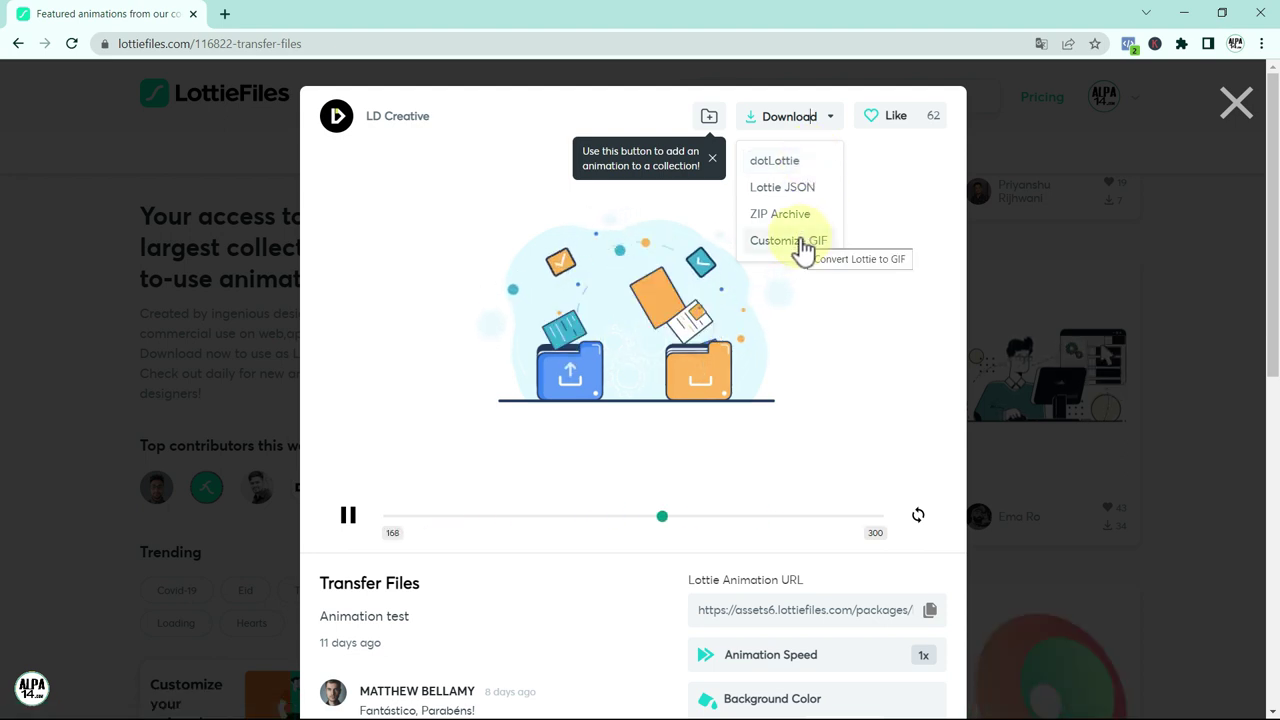
click(803, 189)
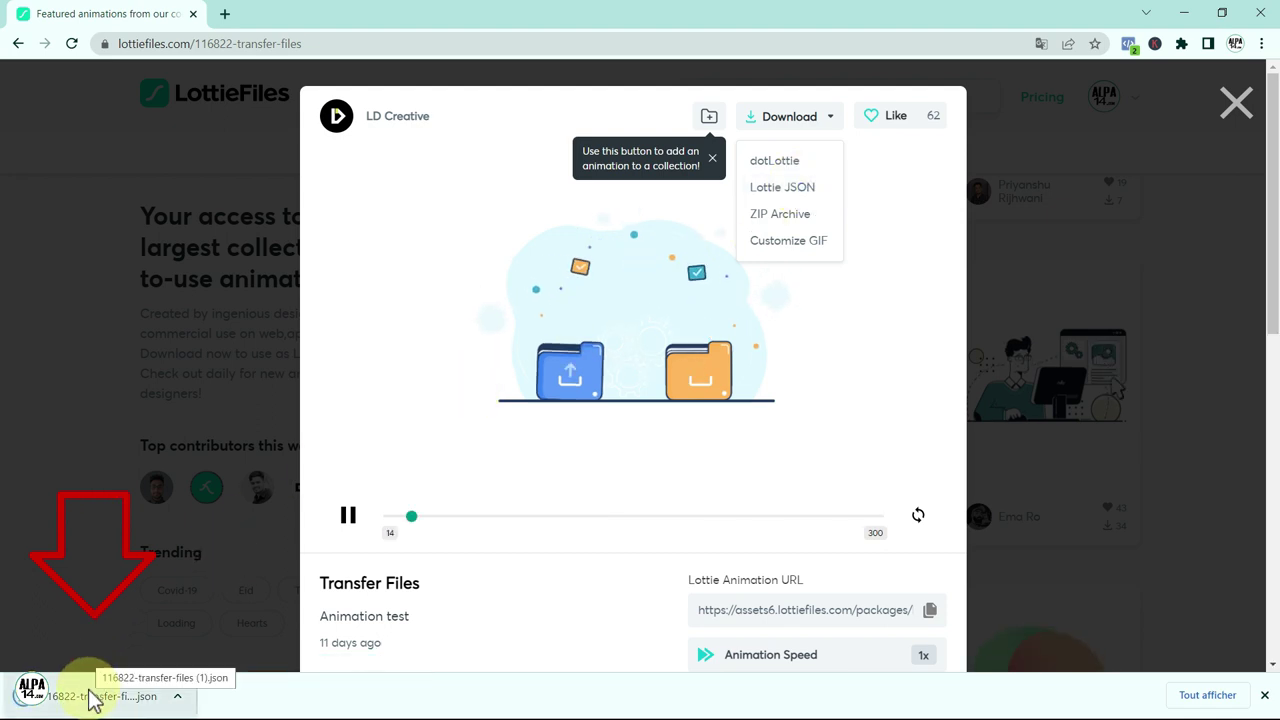
click(1235, 108)
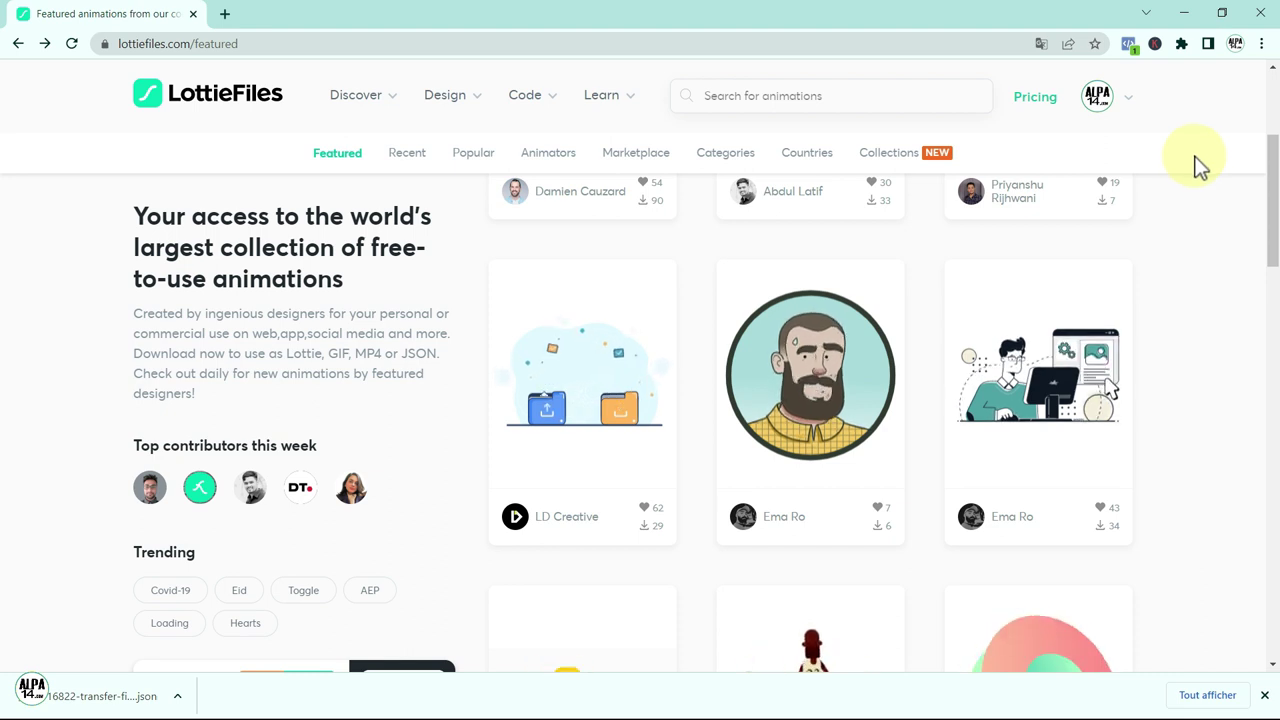
drag(1274, 243, 1276, 478)
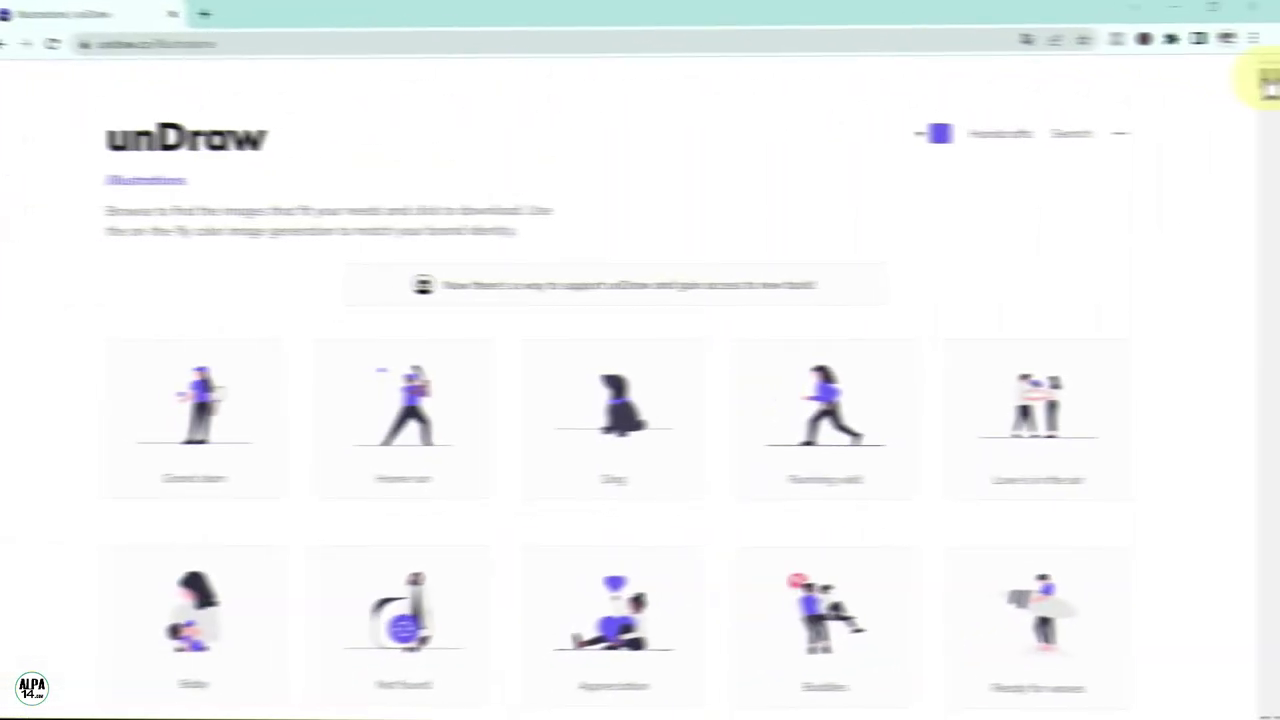
Step: On unDraw, browse the illustrations and open the download options of Showing support
drag(1272, 88, 1270, 218)
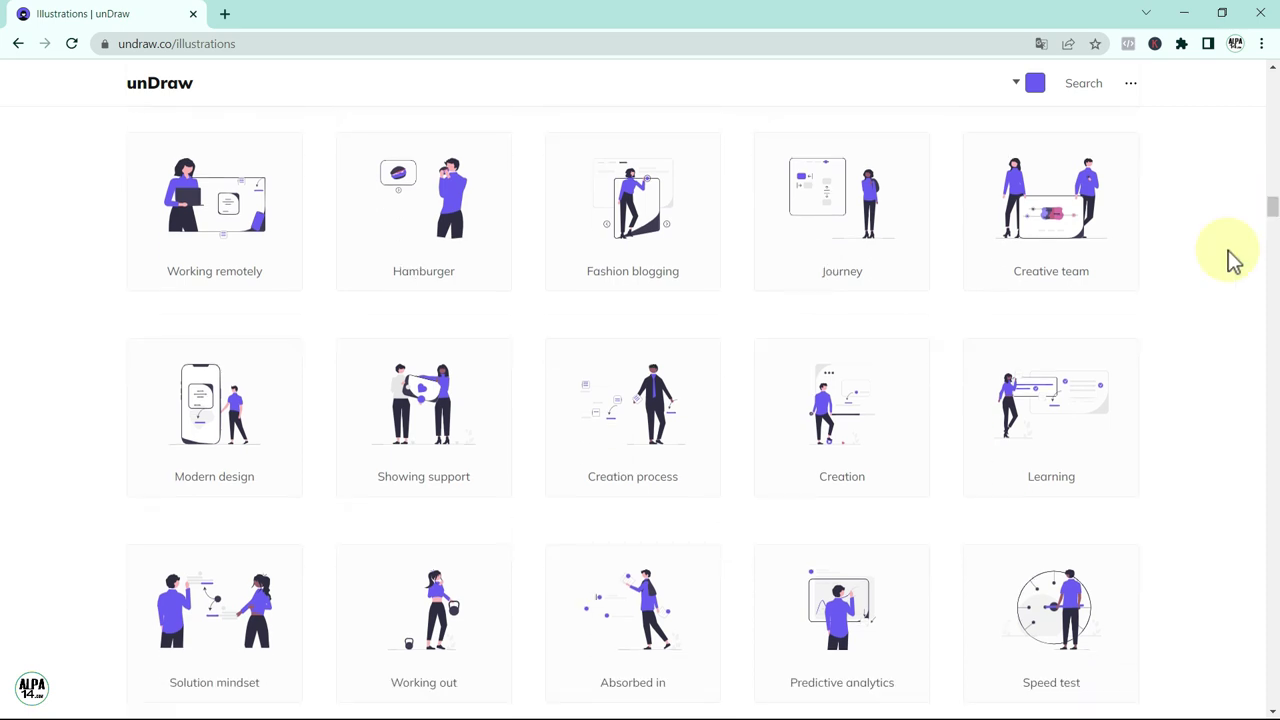
click(420, 418)
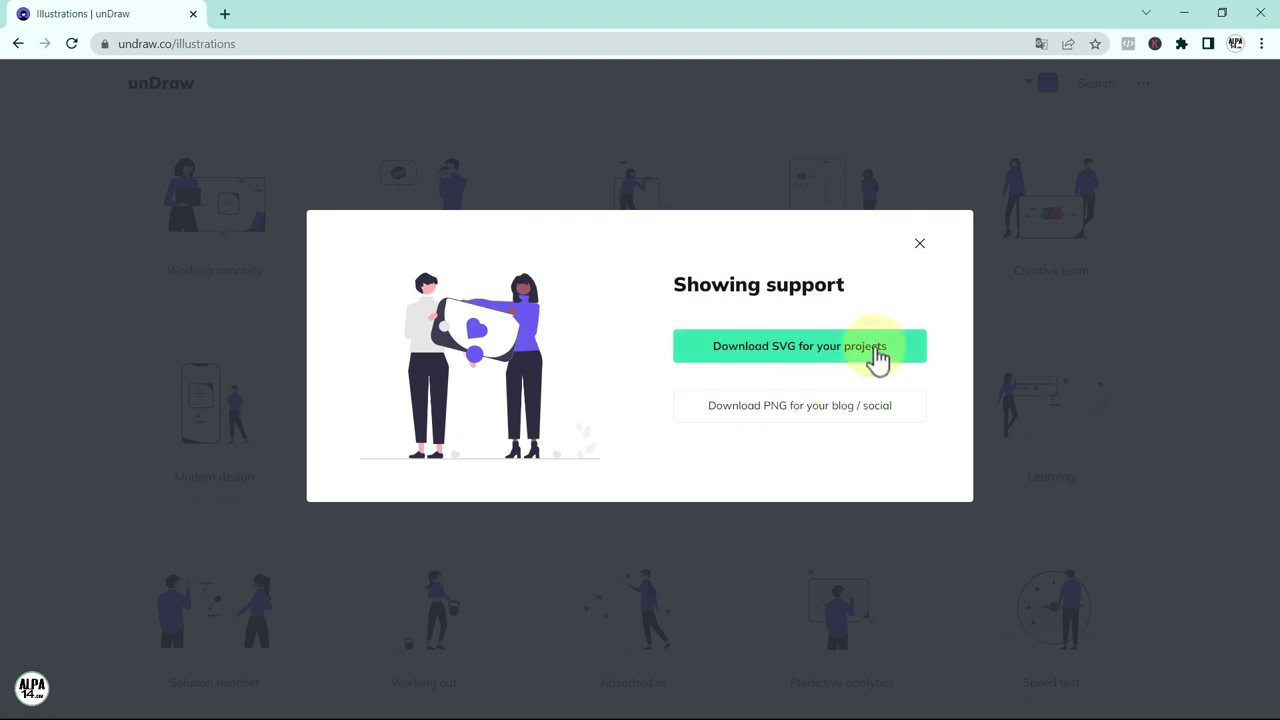
Step: Close the Showing support download options and open the illustration colour picker of the page
click(918, 244)
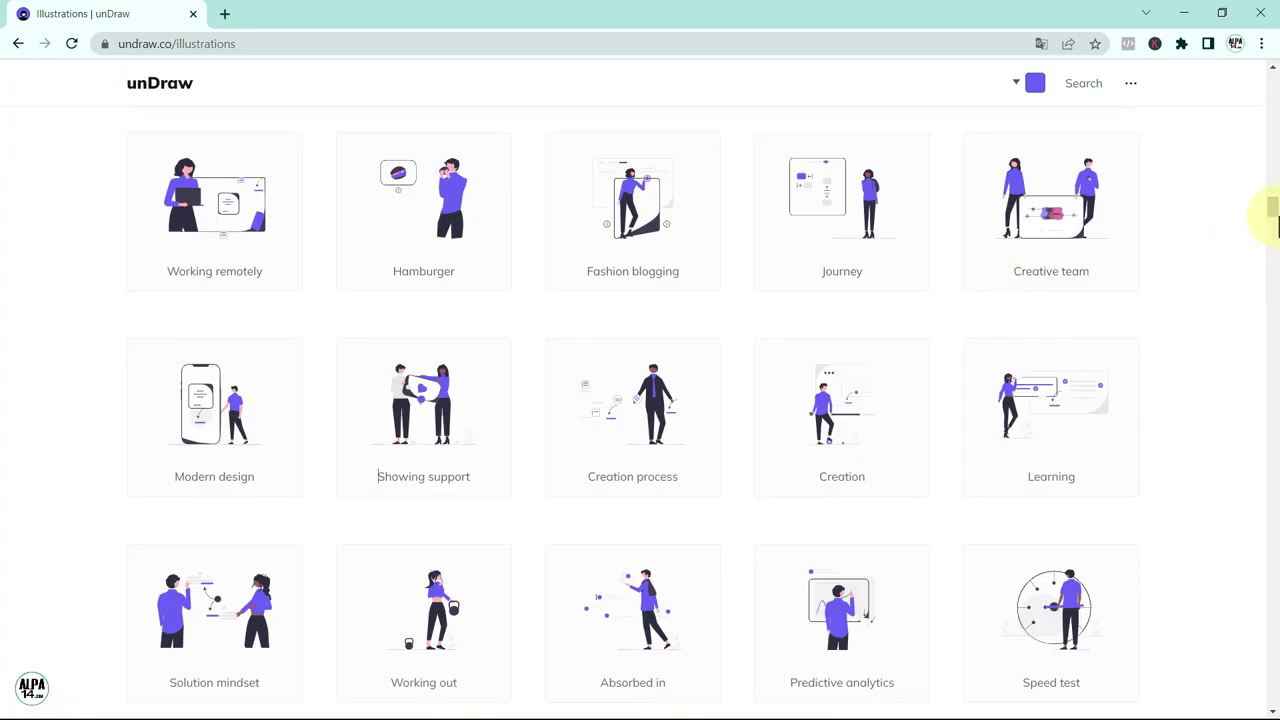
drag(1274, 212, 1272, 77)
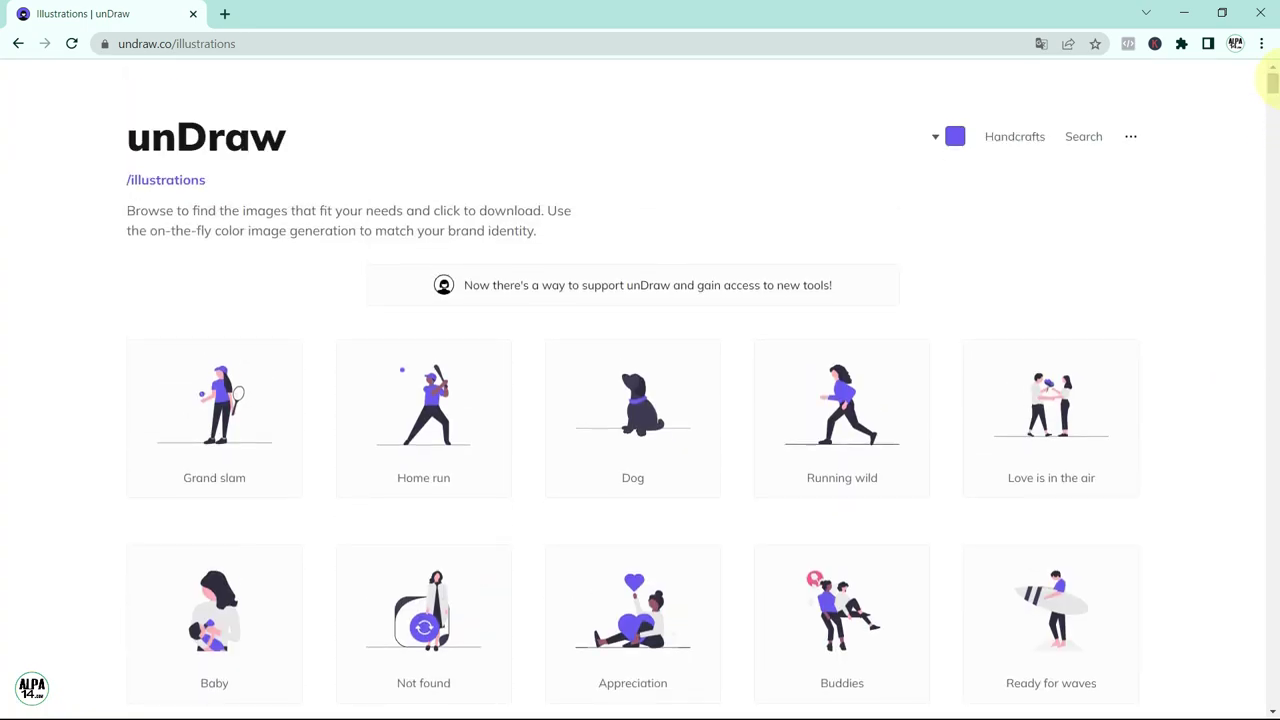
click(955, 137)
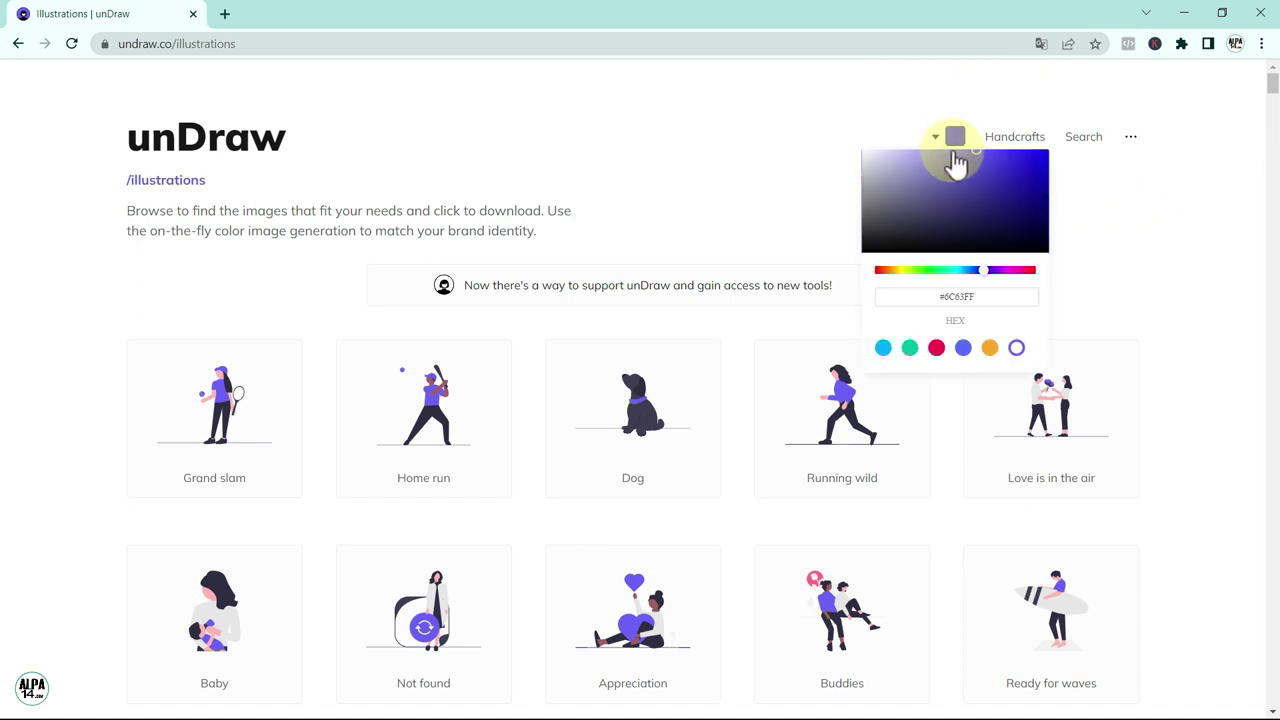
Step: Try lime #CFFF63, blue #00B0FF, crimson #F50057 and a custom pale pink #D0B4BE as the illustration colour
drag(912, 274, 908, 271)
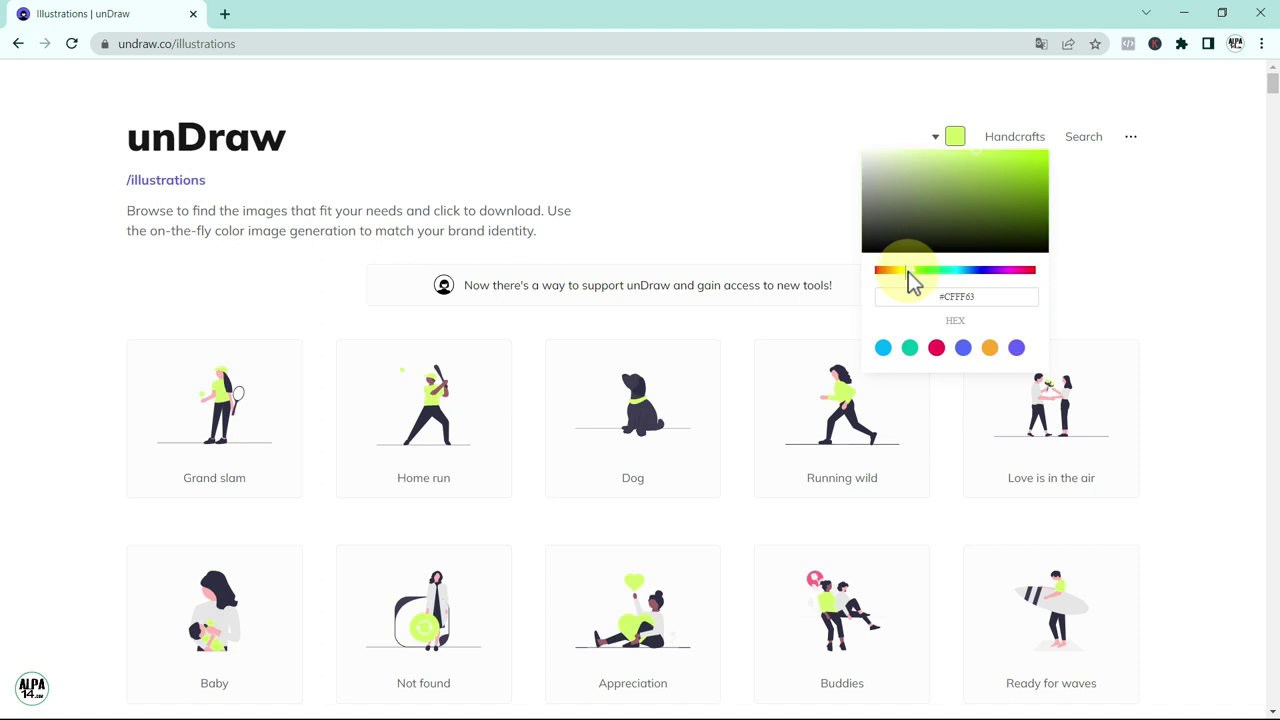
click(883, 347)
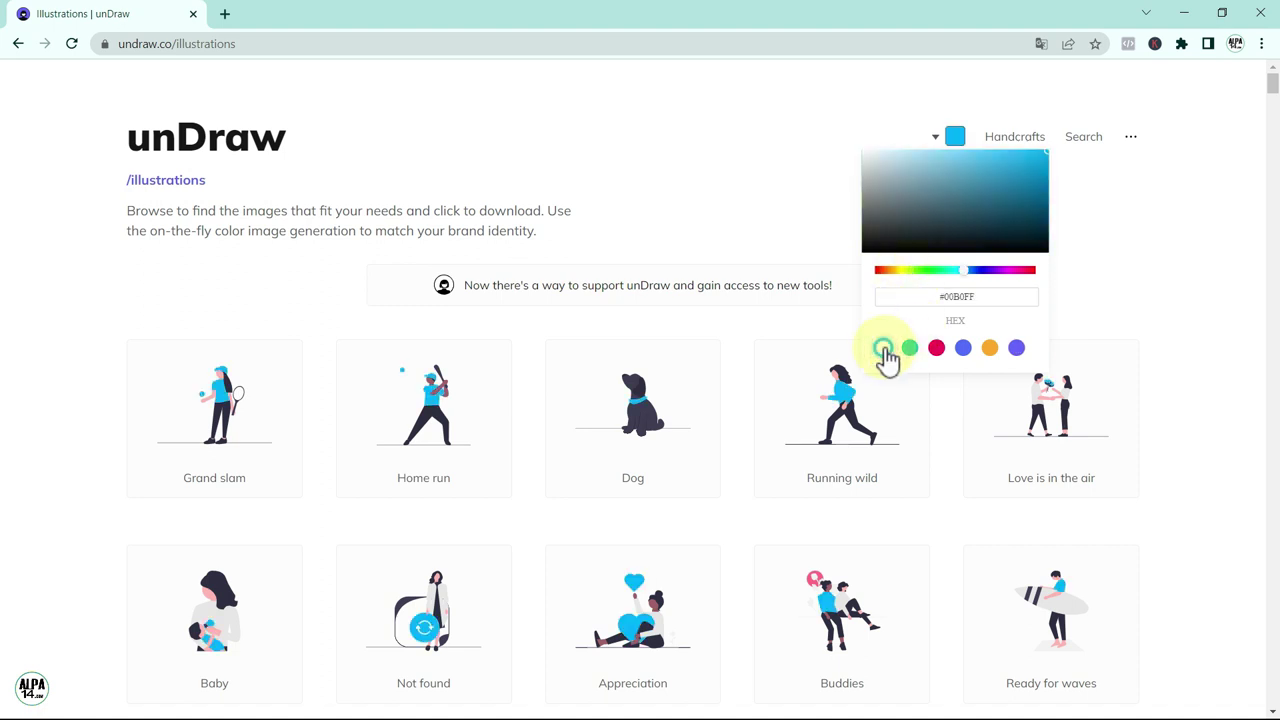
click(963, 348)
click(937, 348)
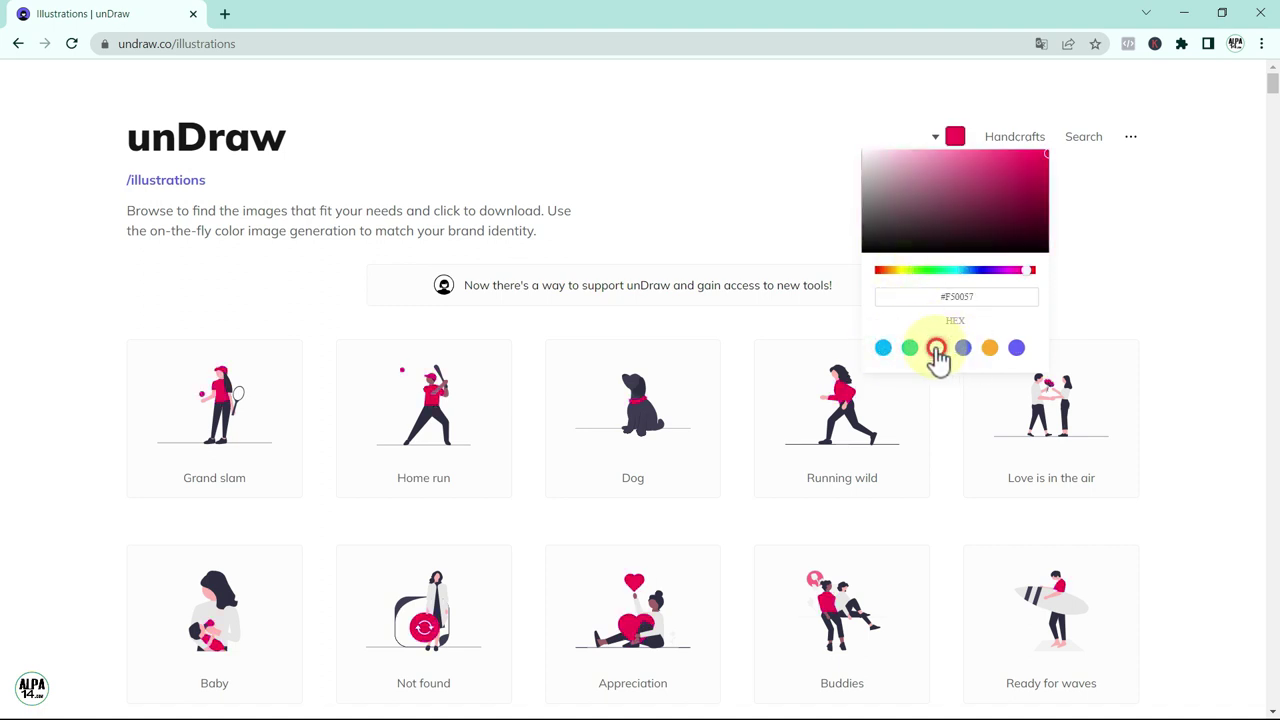
click(998, 183)
drag(935, 185, 886, 168)
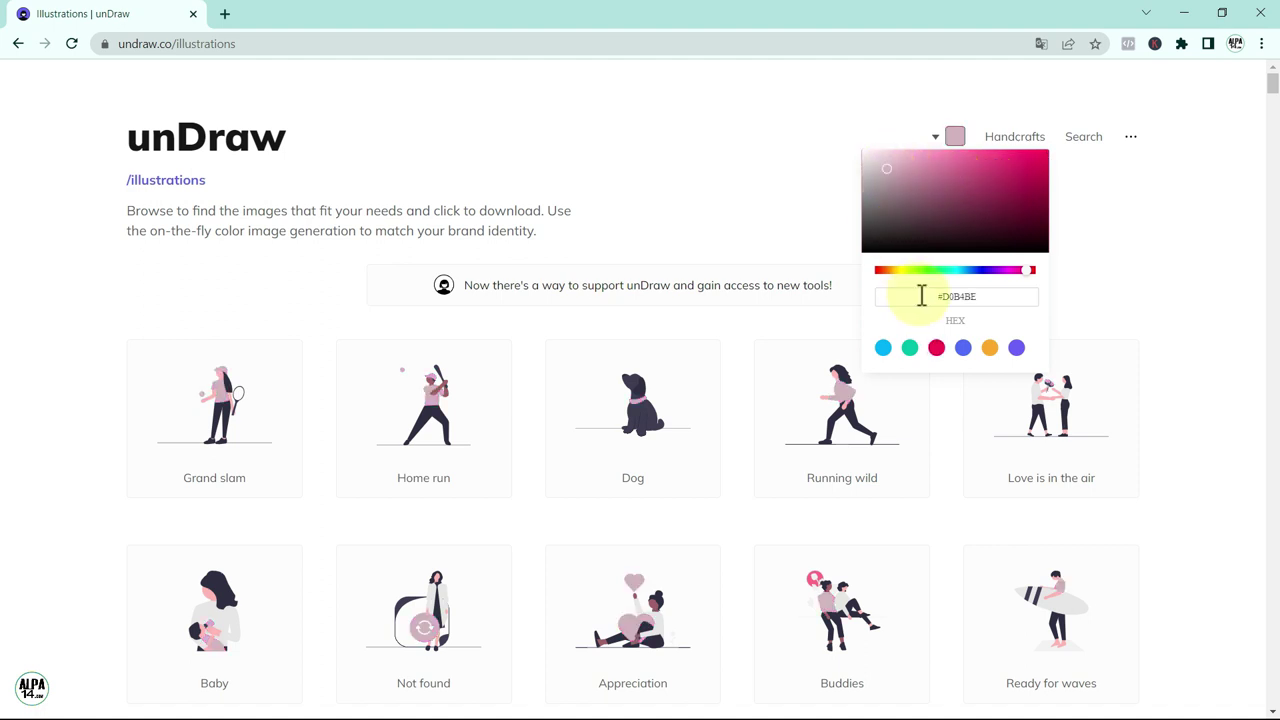
drag(918, 294, 986, 294)
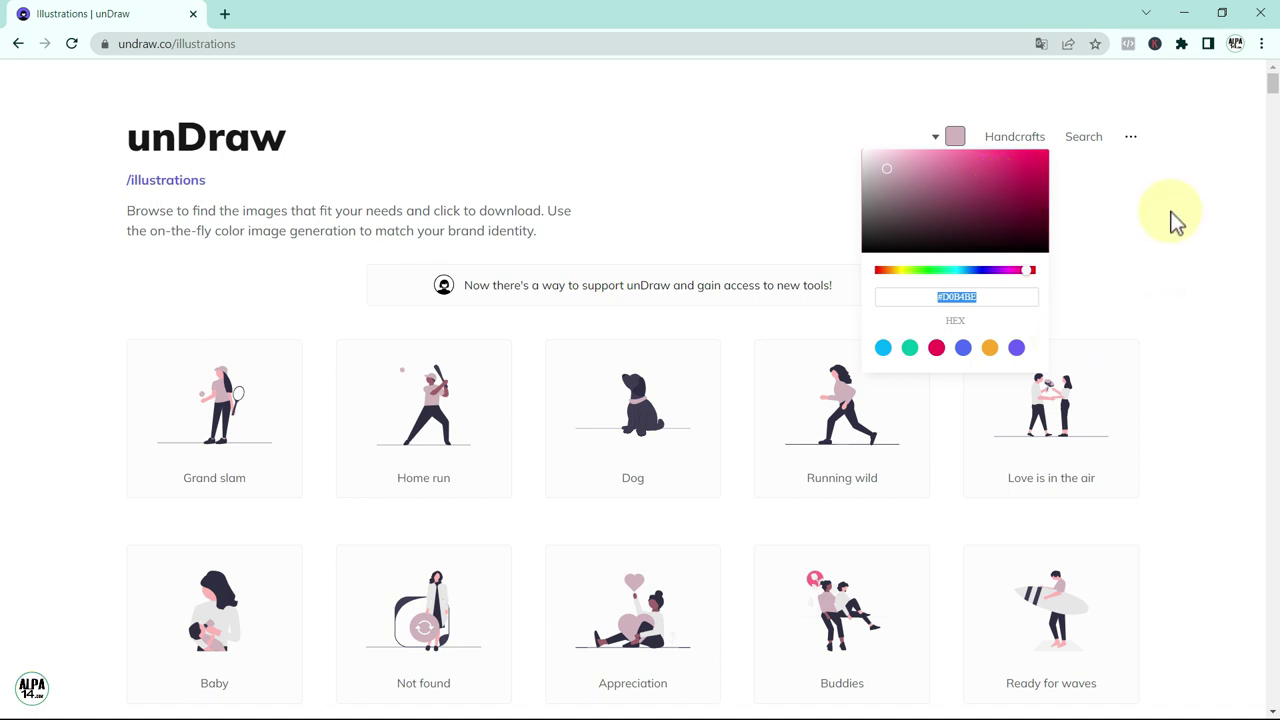
Step: Set the illustration colour to orange #F9A826 and look over the recoloured illustrations
click(989, 349)
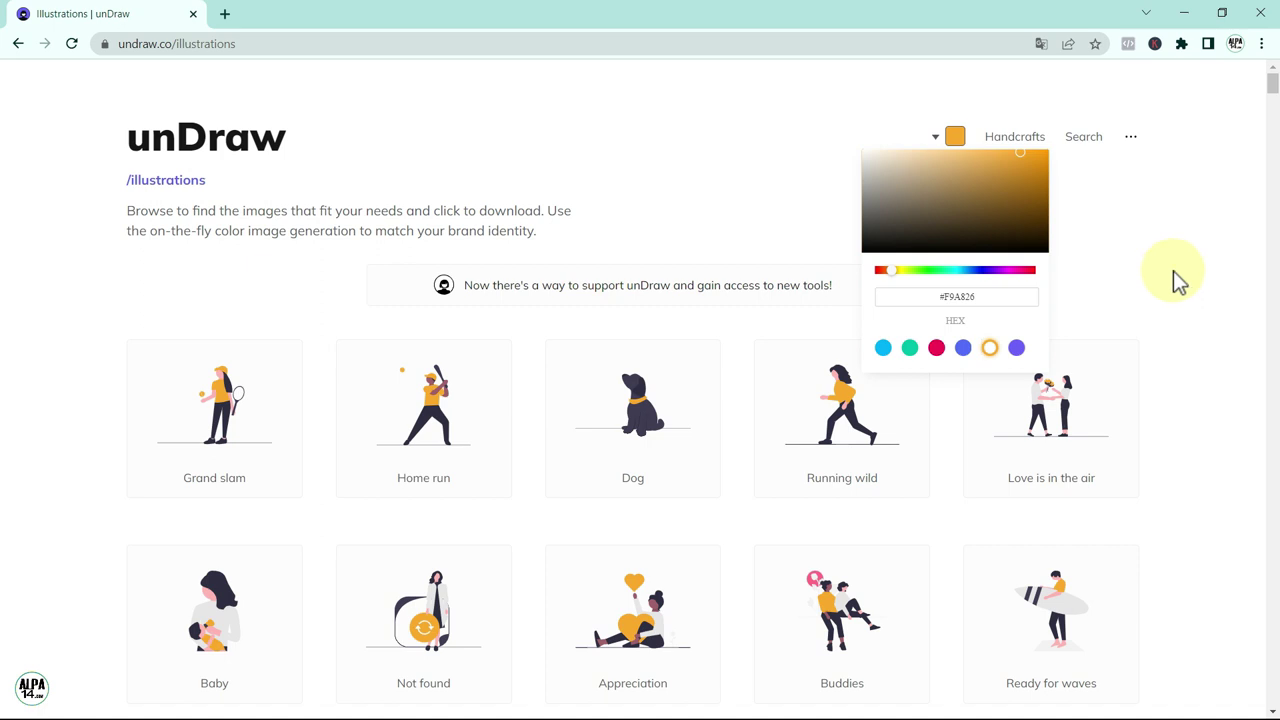
click(1176, 281)
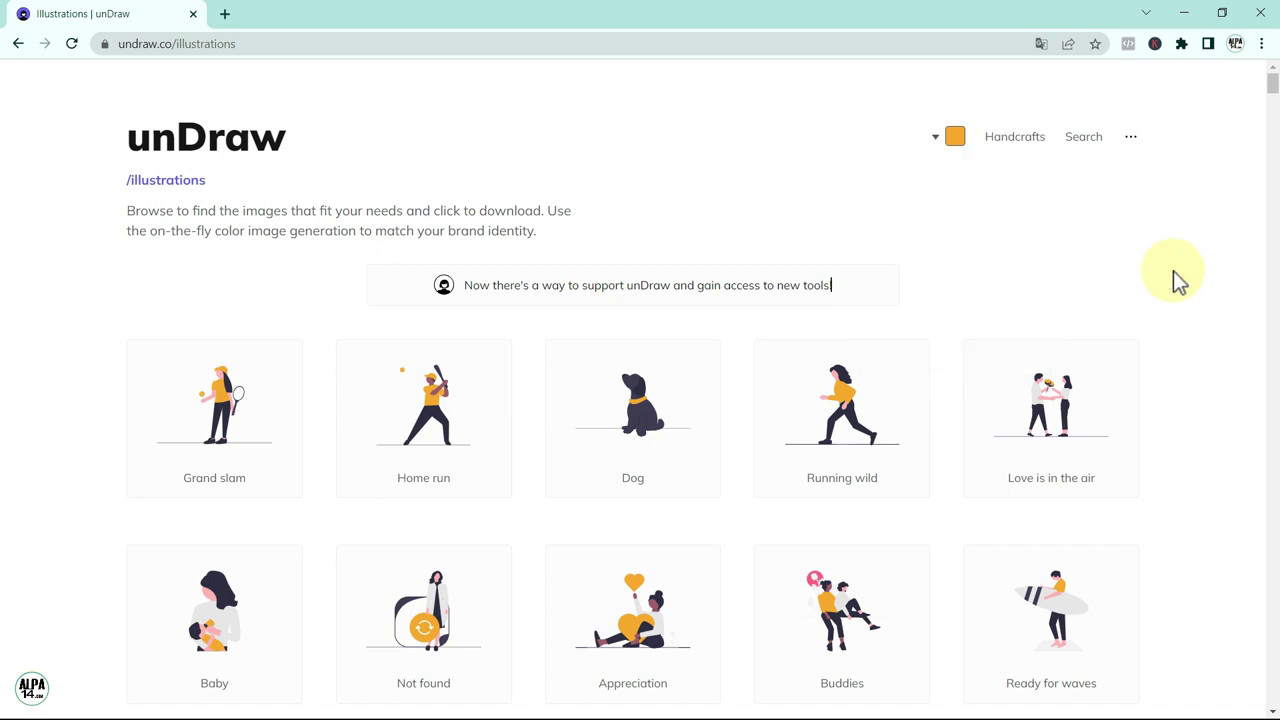
scroll(1175, 273, down, 2)
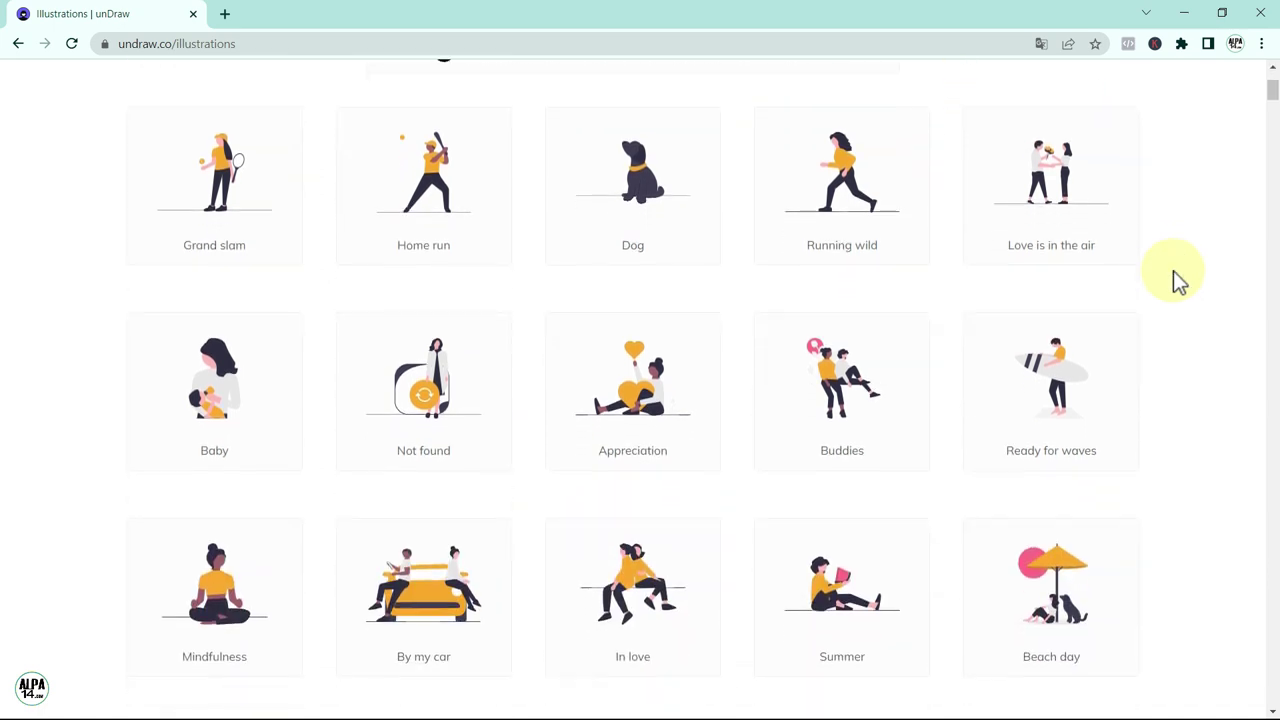
scroll(1173, 271, up, 2)
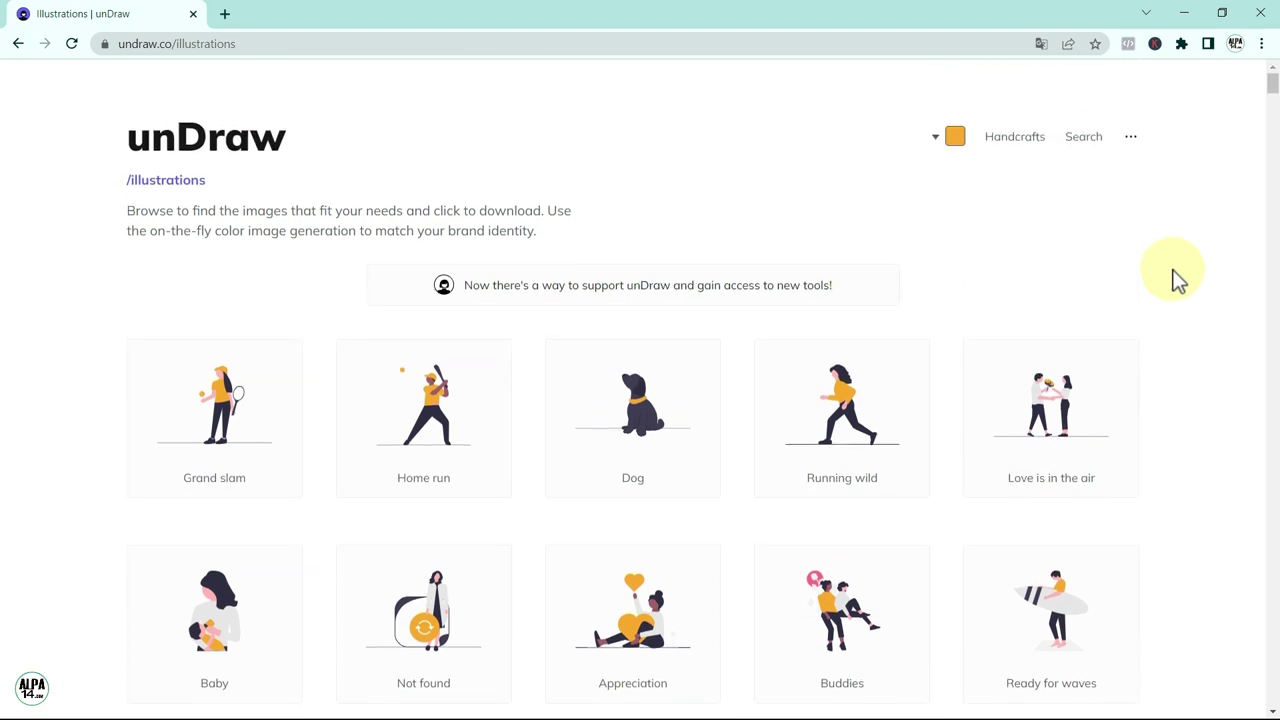
Step: Open the unDraw license page and highlight the passage about commercial or personal use without attribution or costs
click(1131, 140)
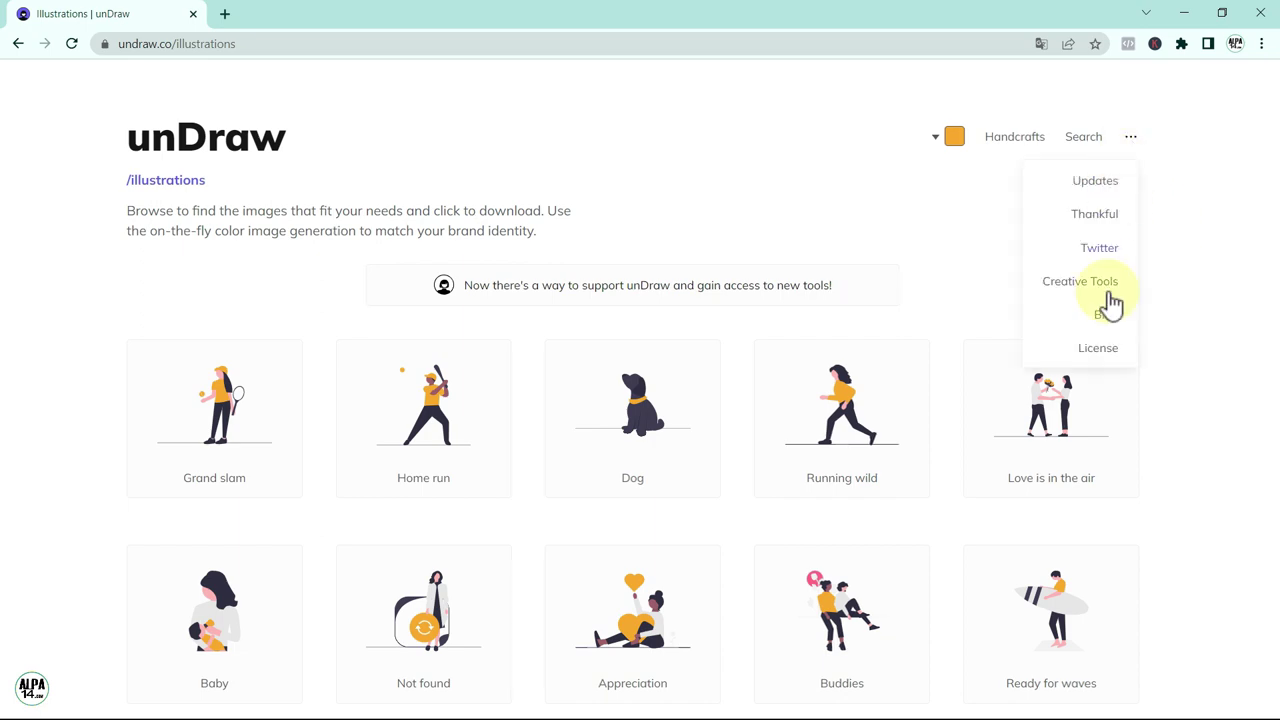
click(1101, 349)
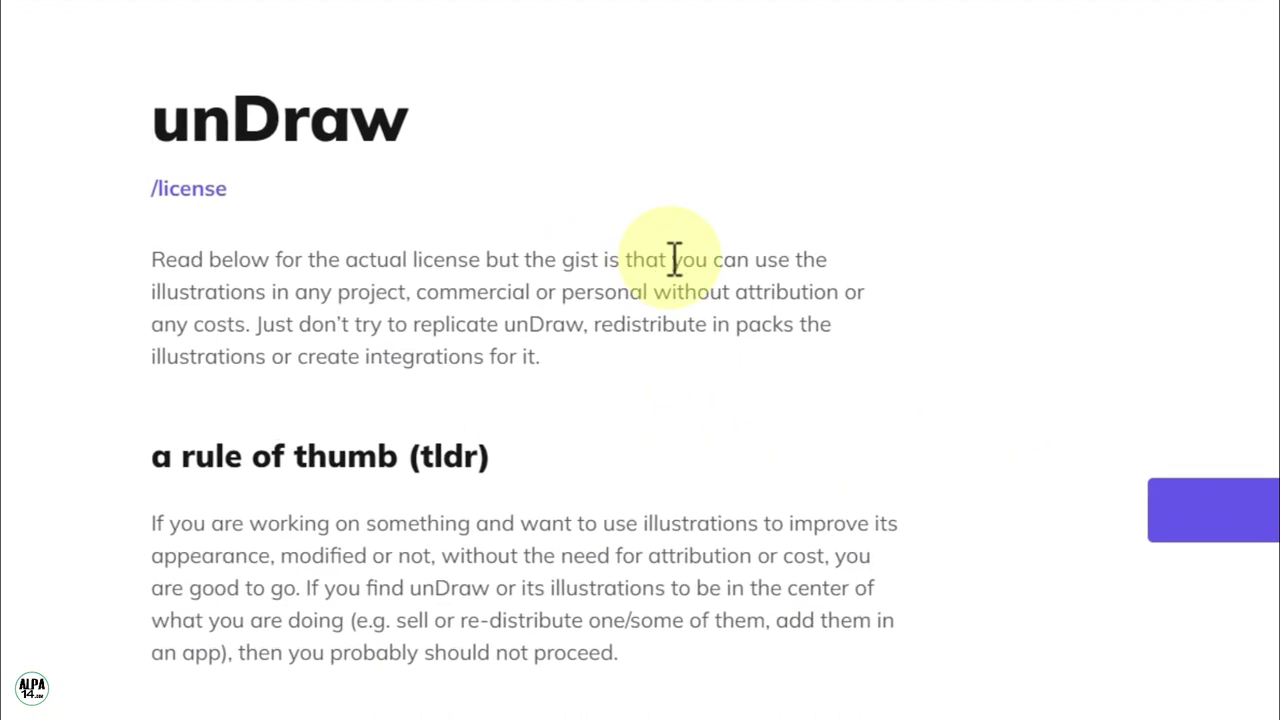
click(670, 258)
drag(672, 260, 256, 322)
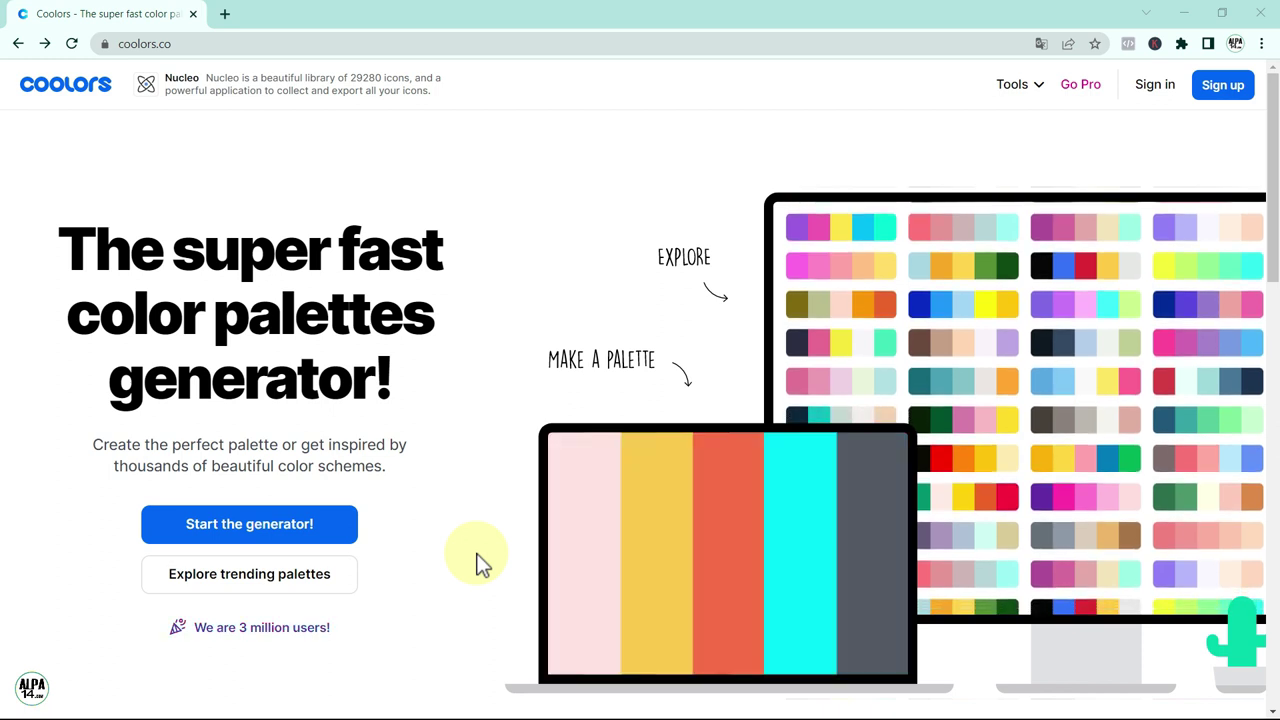
Step: On Coolors, start the palette generator and generate several new random colour palettes in a row
click(245, 537)
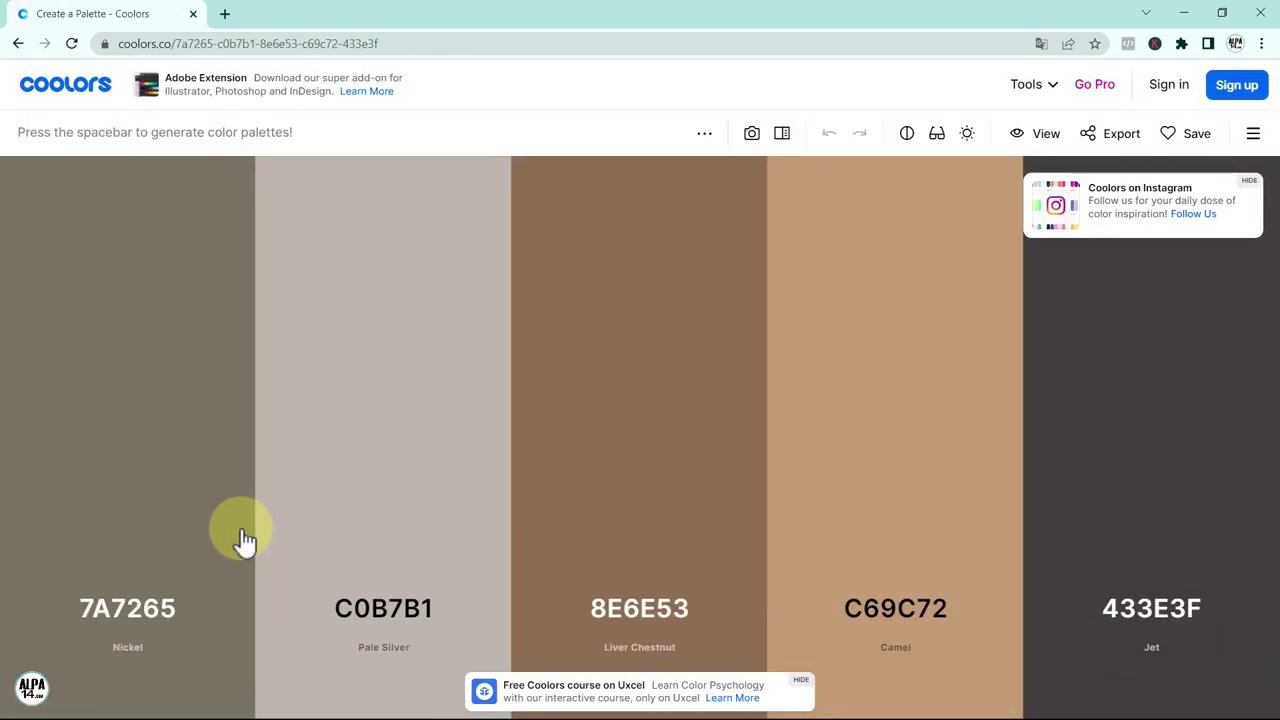
key(space)
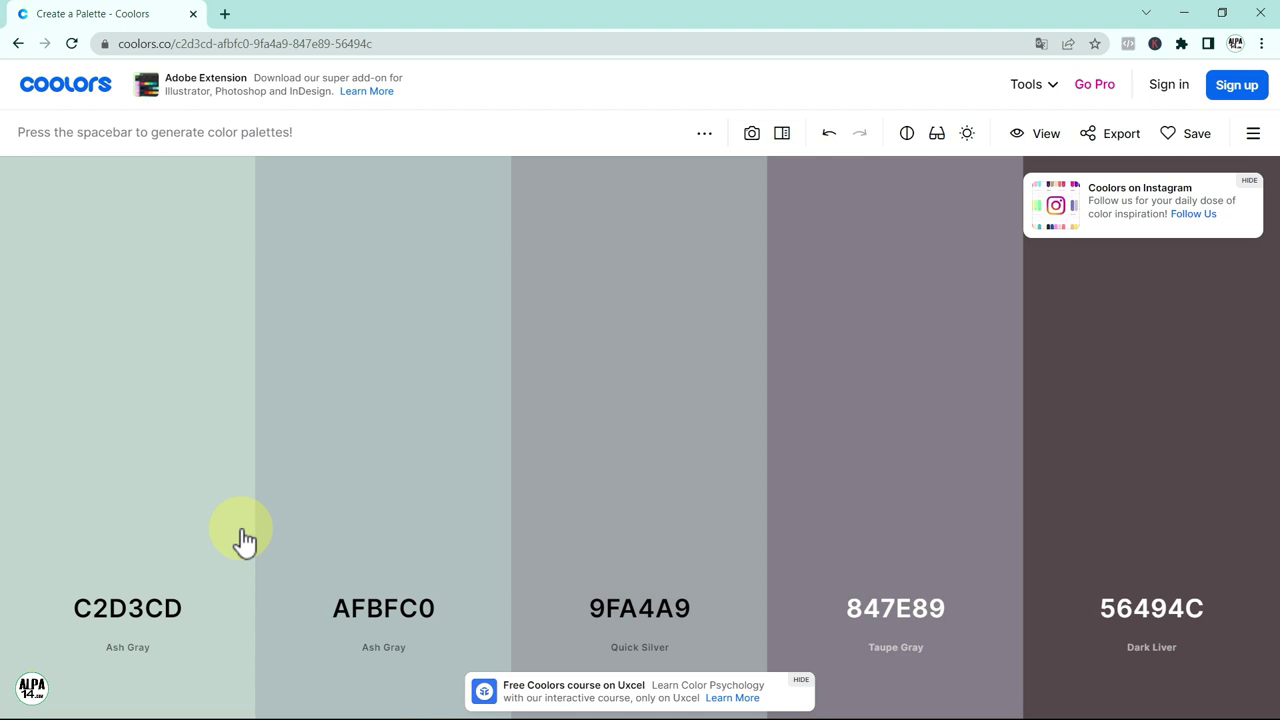
key(space)
key(space)
key(space)
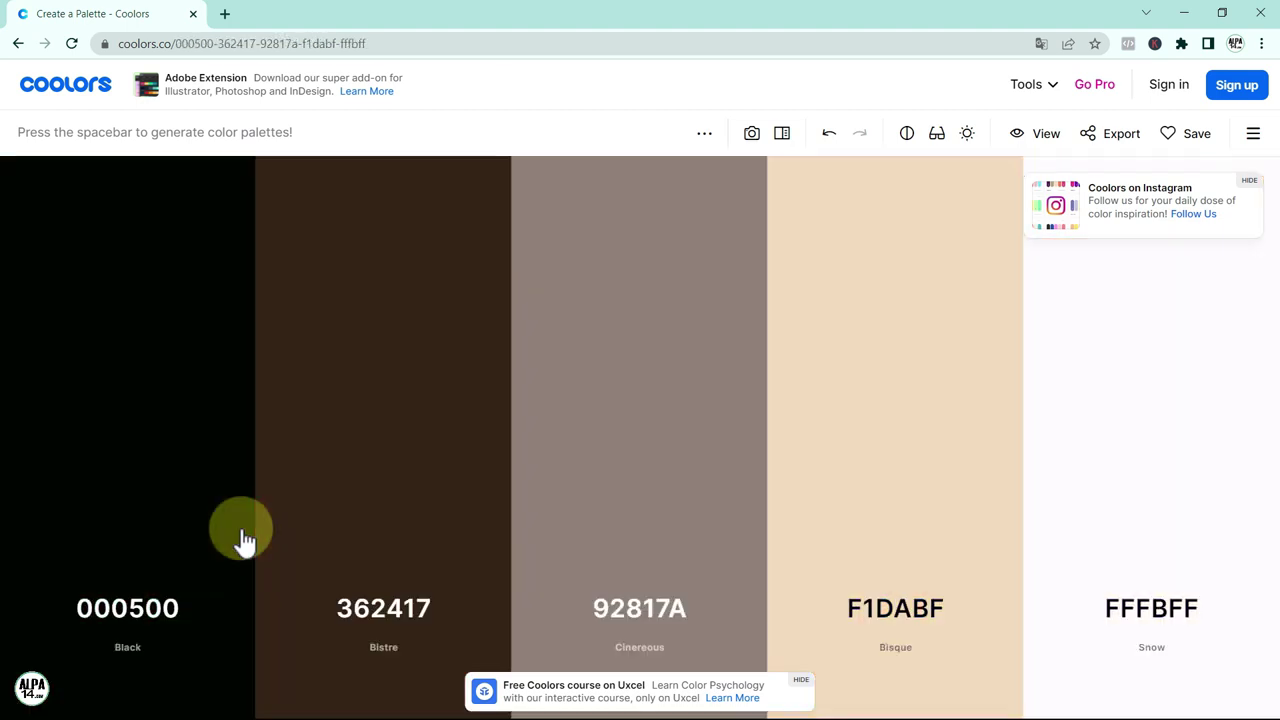
key(space)
key(space)
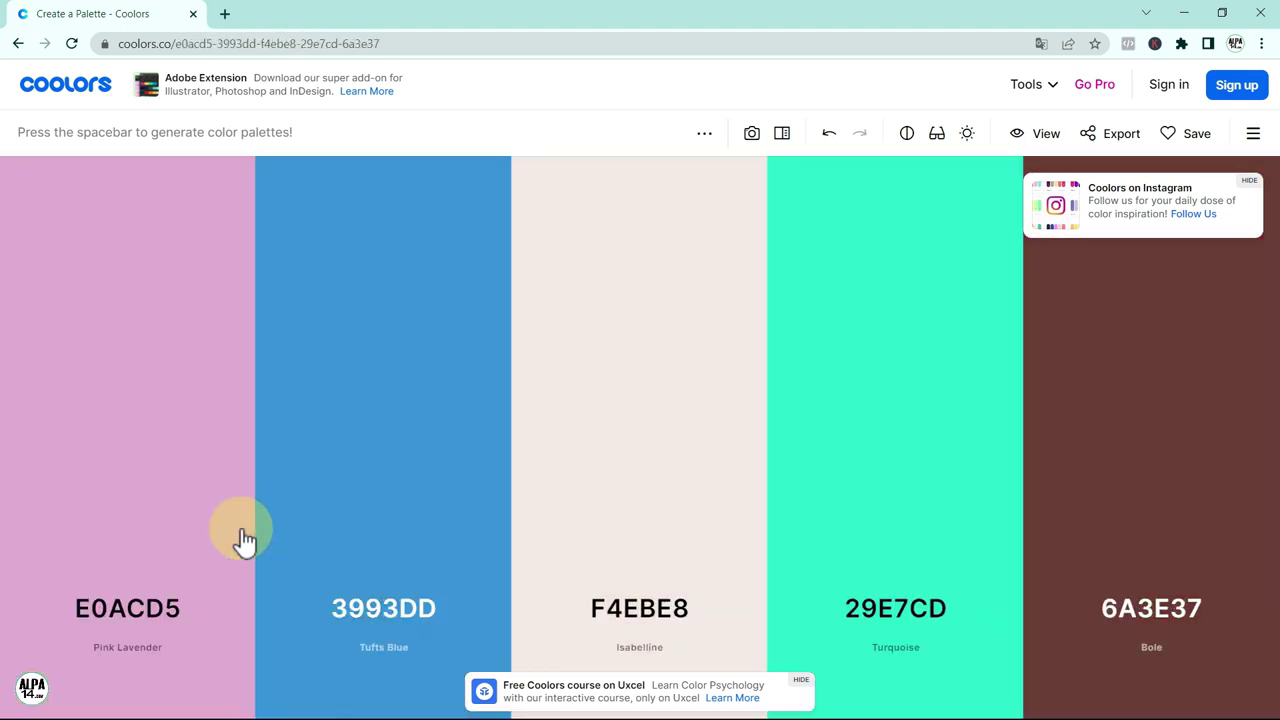
Step: Return to the Coolors home page, browse the trending palettes and open the pink, yellow, green and blue palette with 118AB2 in the generator
right_click(20, 50)
click(19, 45)
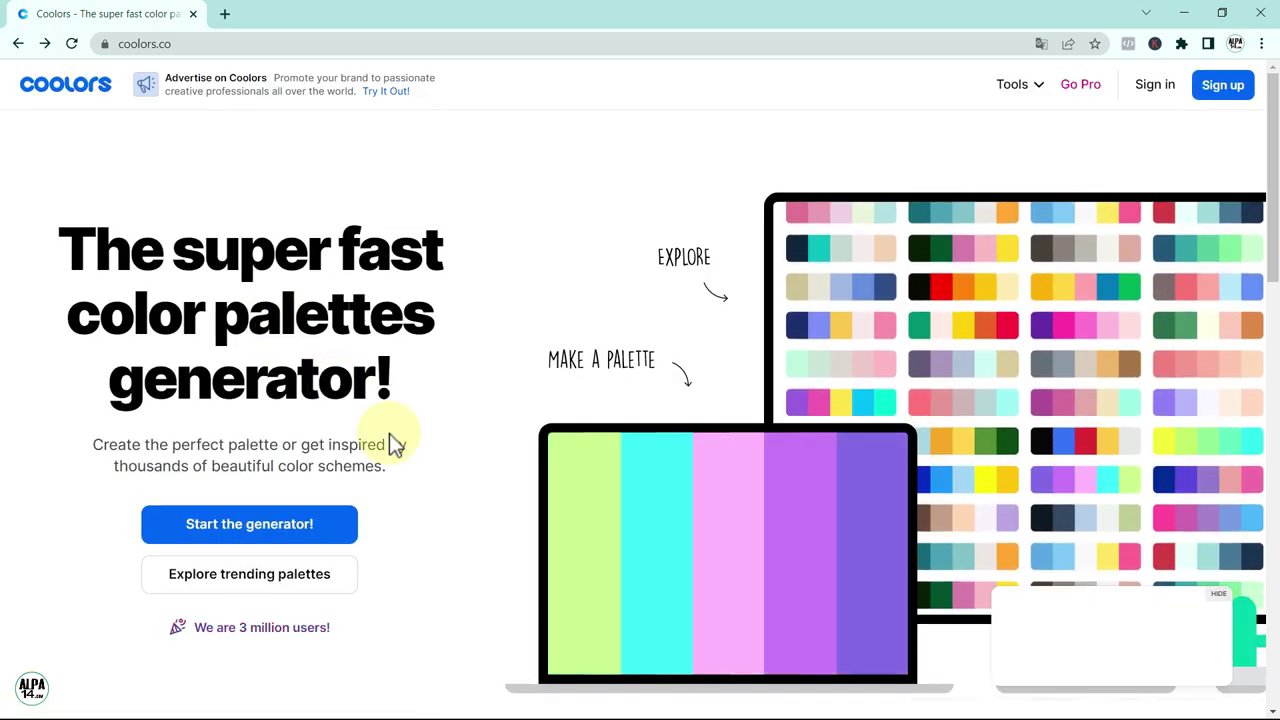
click(290, 580)
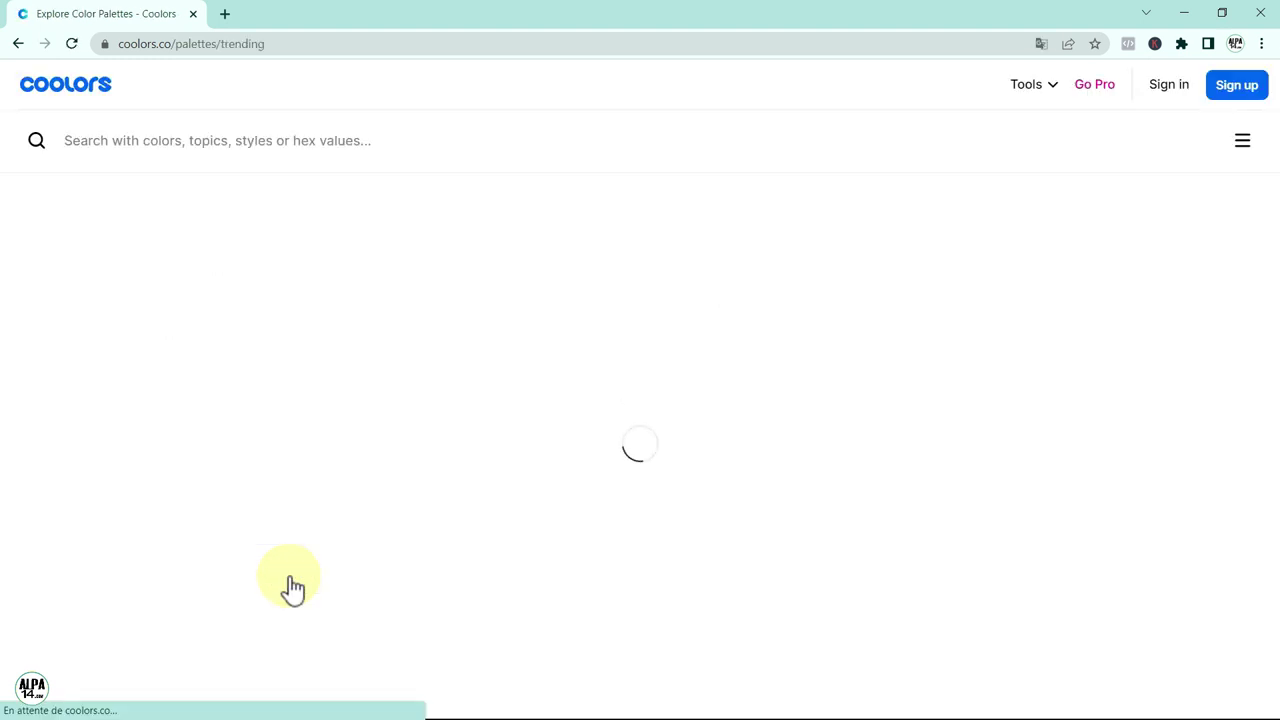
scroll(830, 485, down, 4)
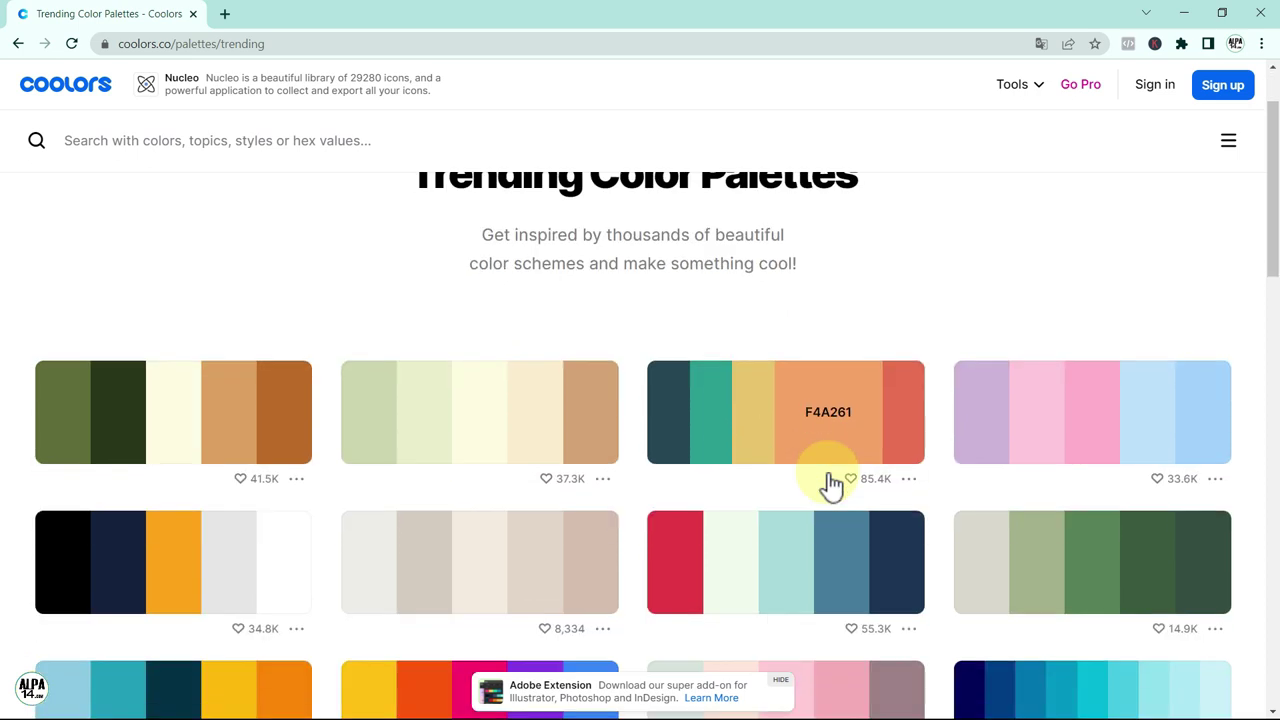
scroll(1104, 489, down, 8)
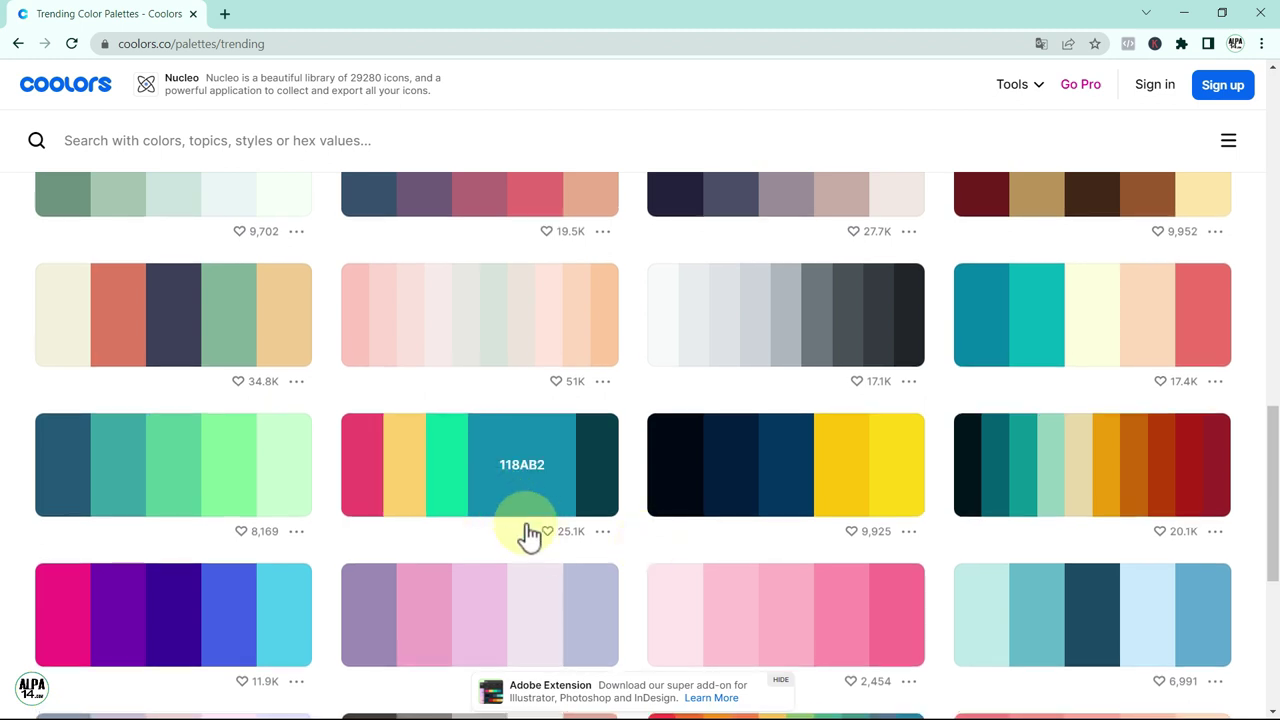
click(604, 533)
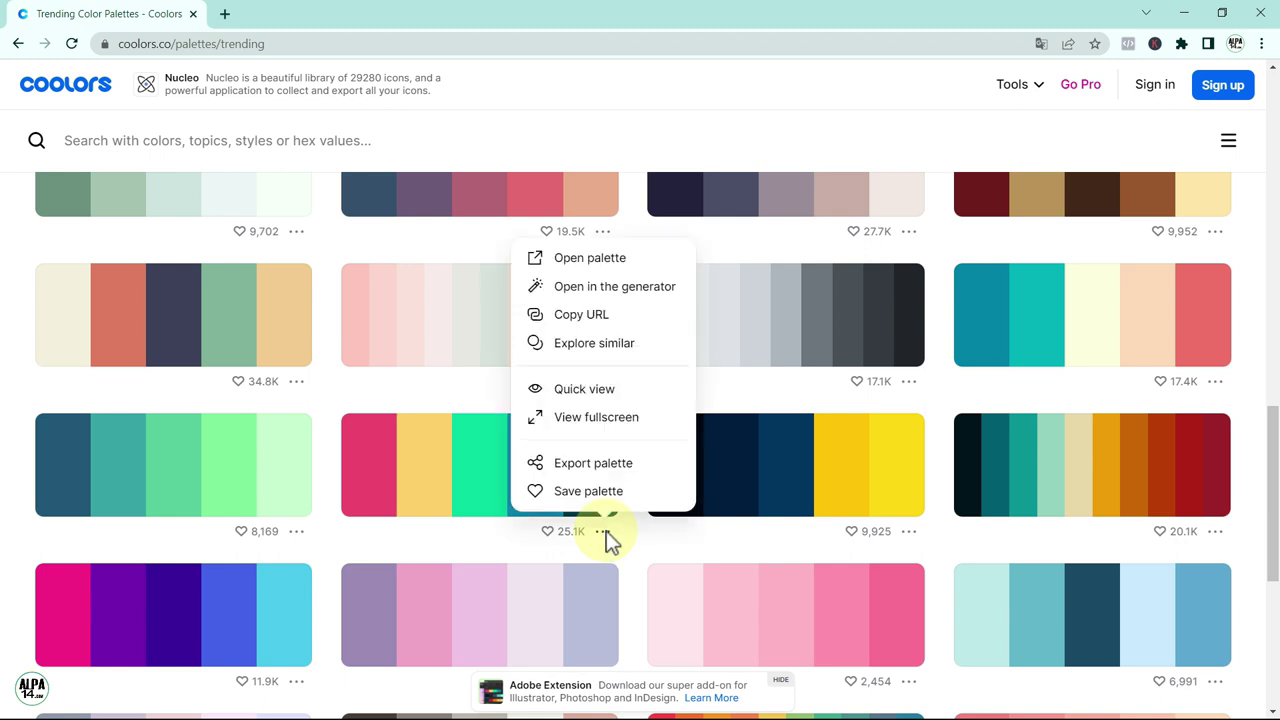
click(605, 290)
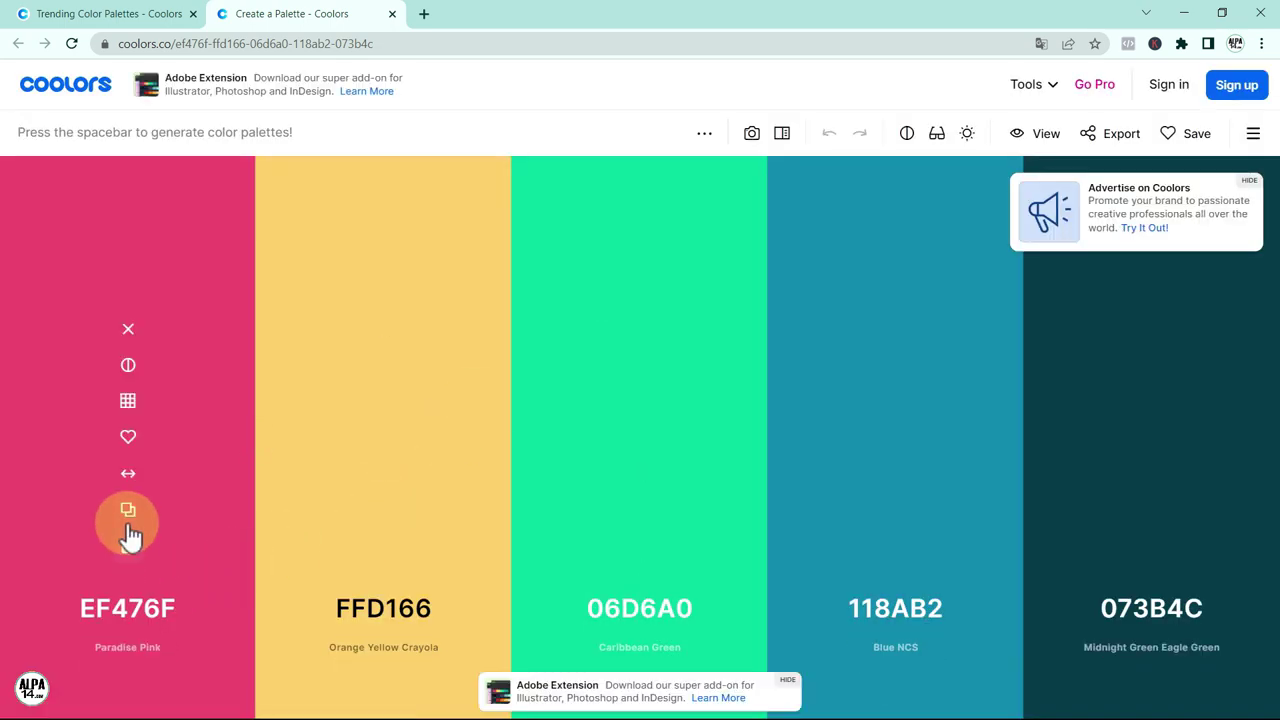
Step: Check the move handle and the shades of the first palette colour, keeping EF476F
drag(141, 487, 115, 477)
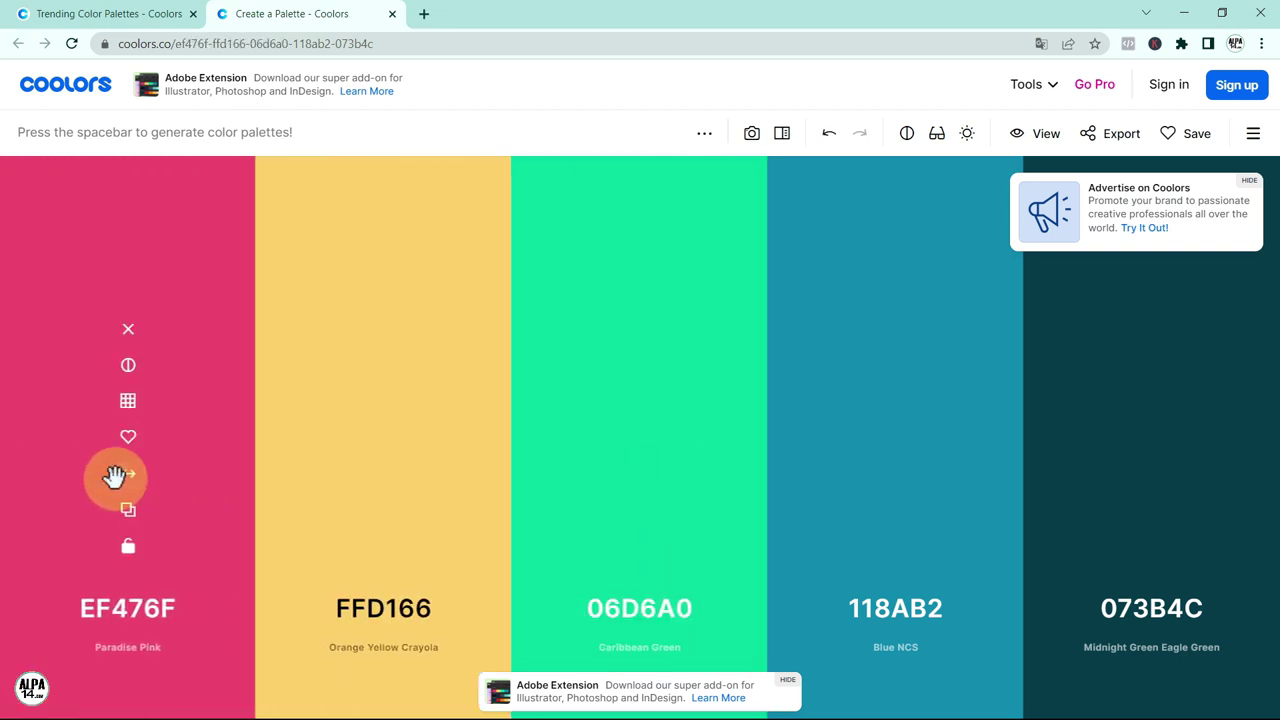
click(128, 400)
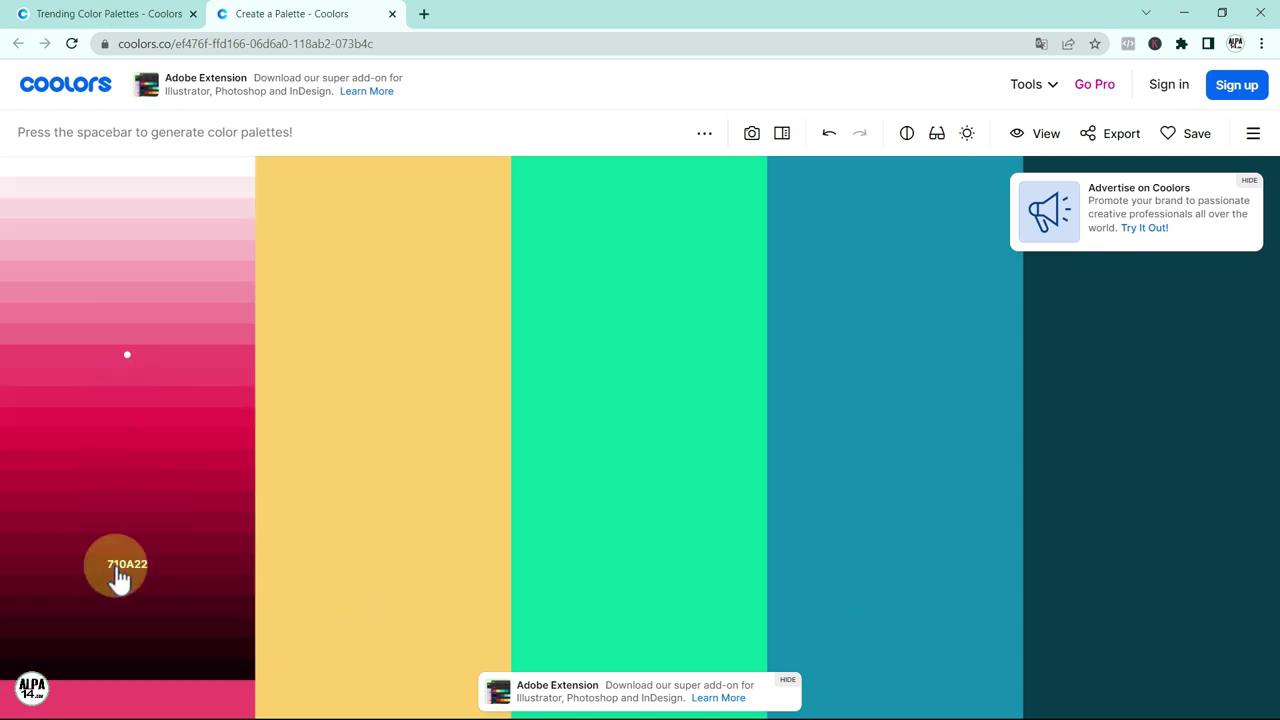
click(161, 362)
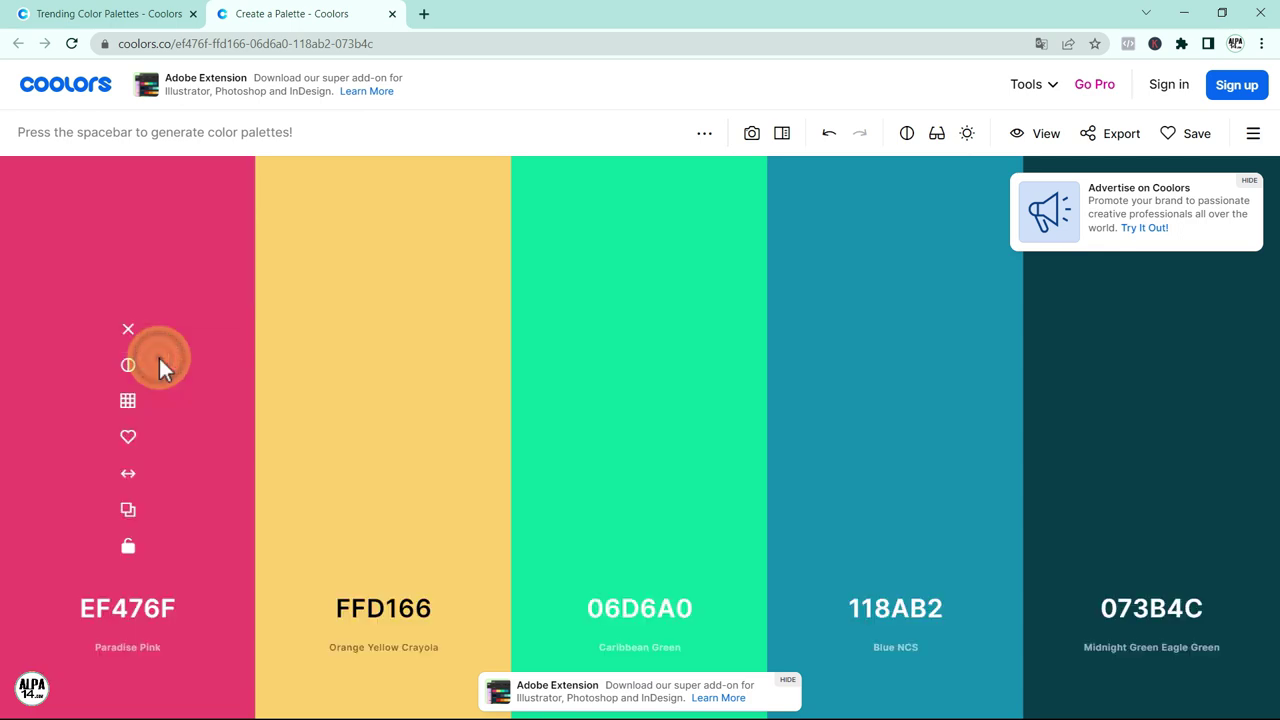
Step: Shift the hue of the first palette colour to F04896 and copy its hex code
click(118, 612)
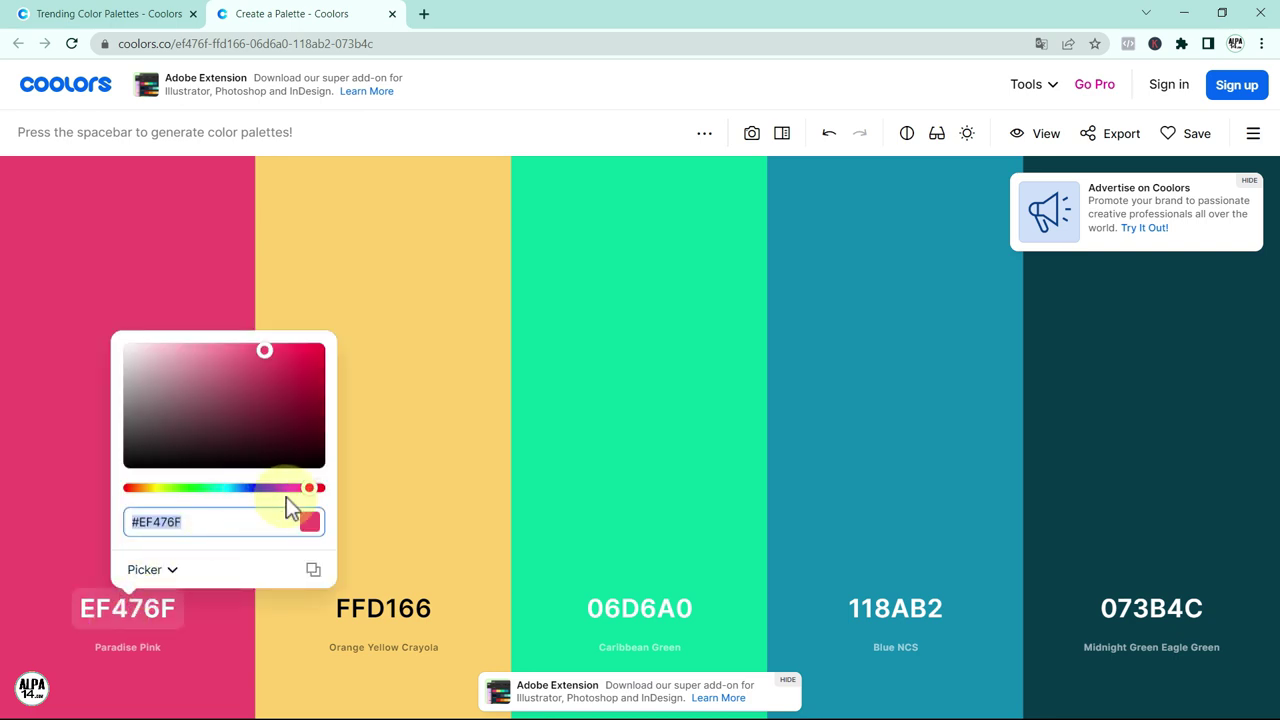
mouse_move(309, 488)
mouse_down()
mouse_move(286, 486)
mouse_move(316, 492)
mouse_move(302, 487)
mouse_up()
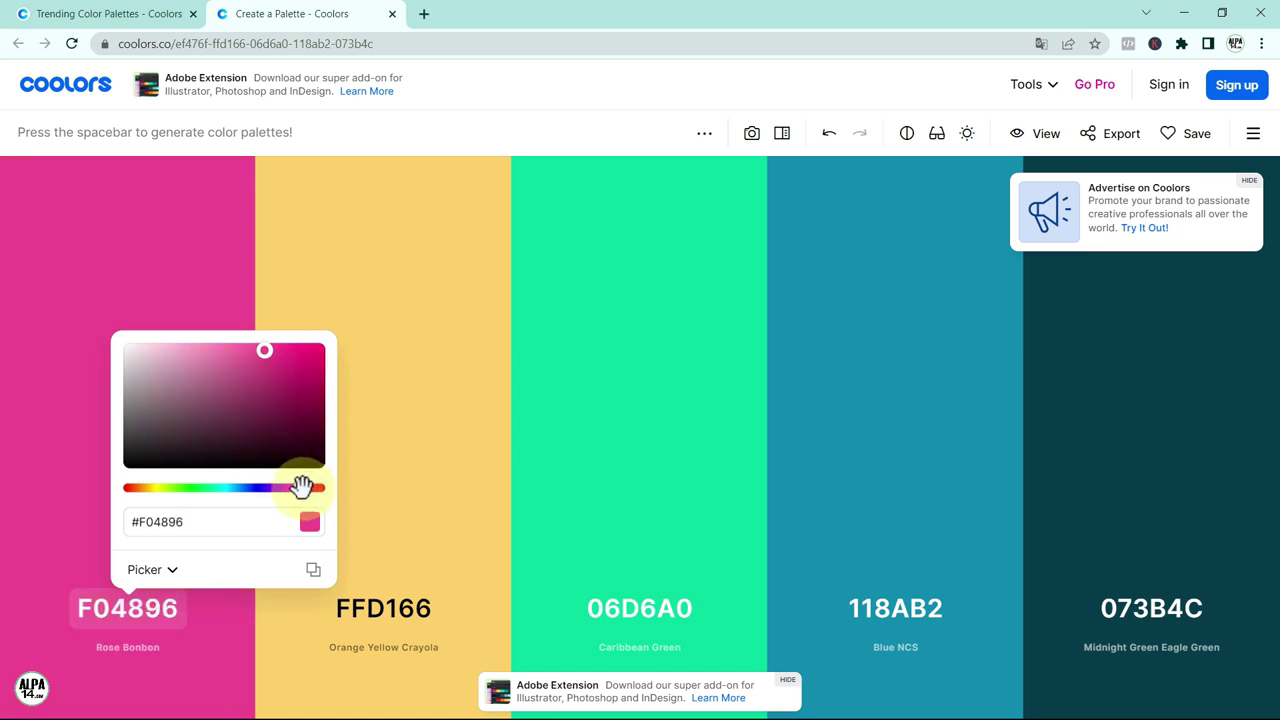
click(216, 624)
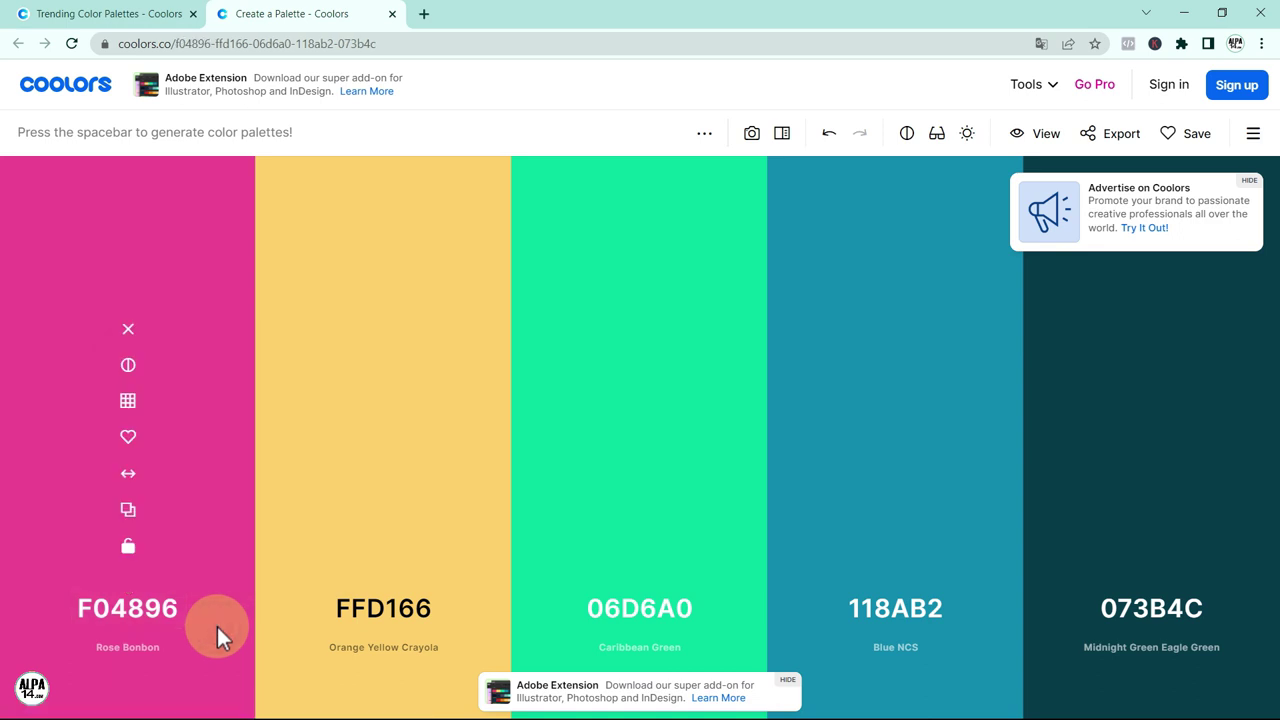
click(128, 512)
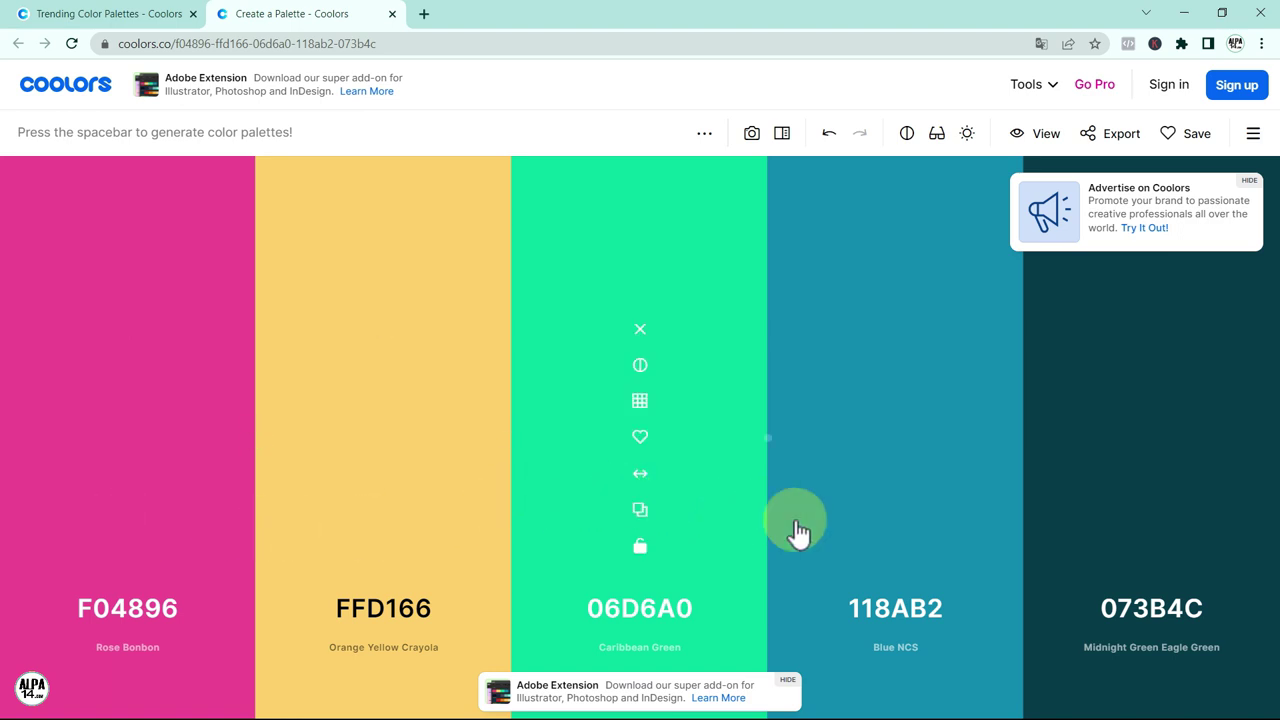
mouse_move(870, 535)
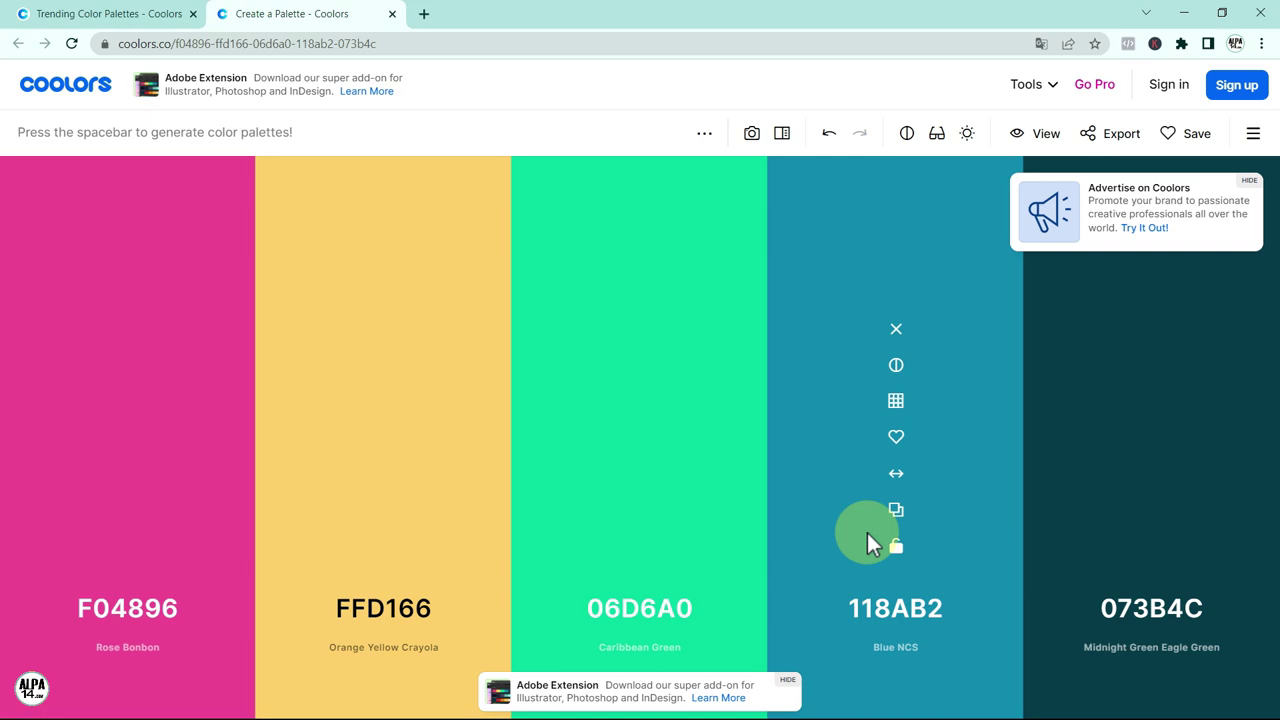
Step: Return to the trending palettes, look over the upper ones and go back to the previous page
click(120, 14)
scroll(391, 286, up, 5)
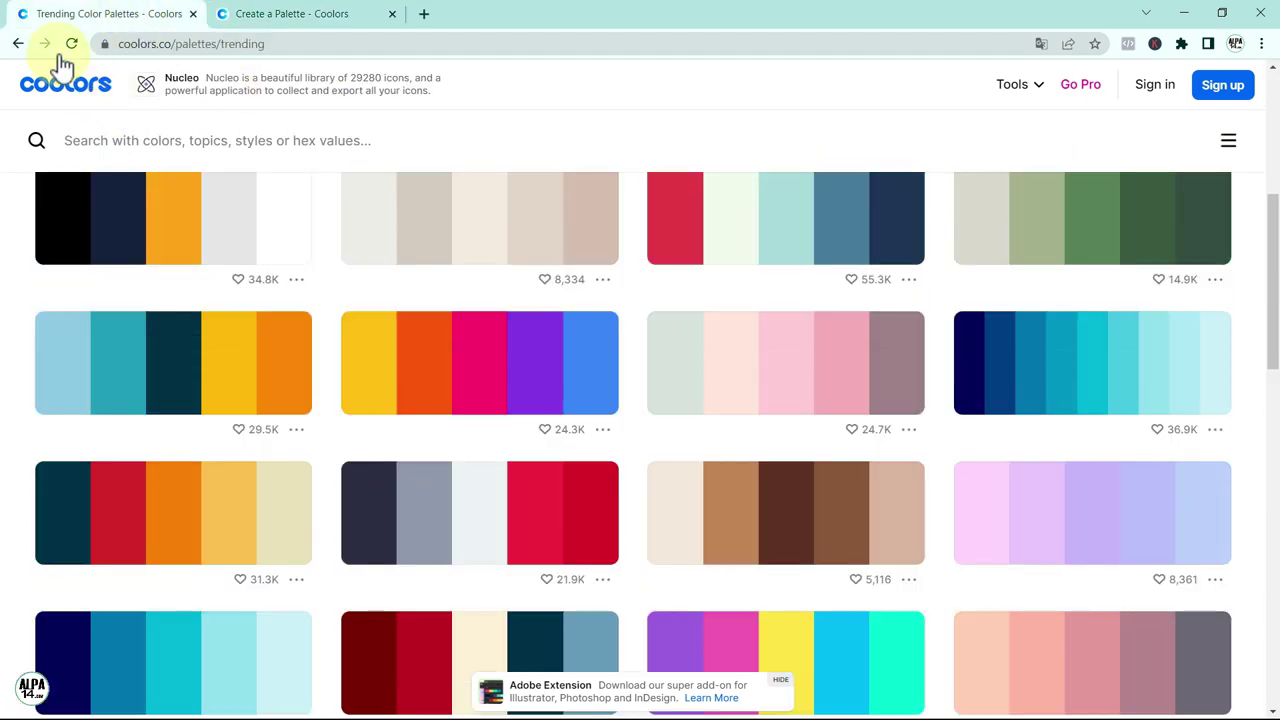
click(18, 44)
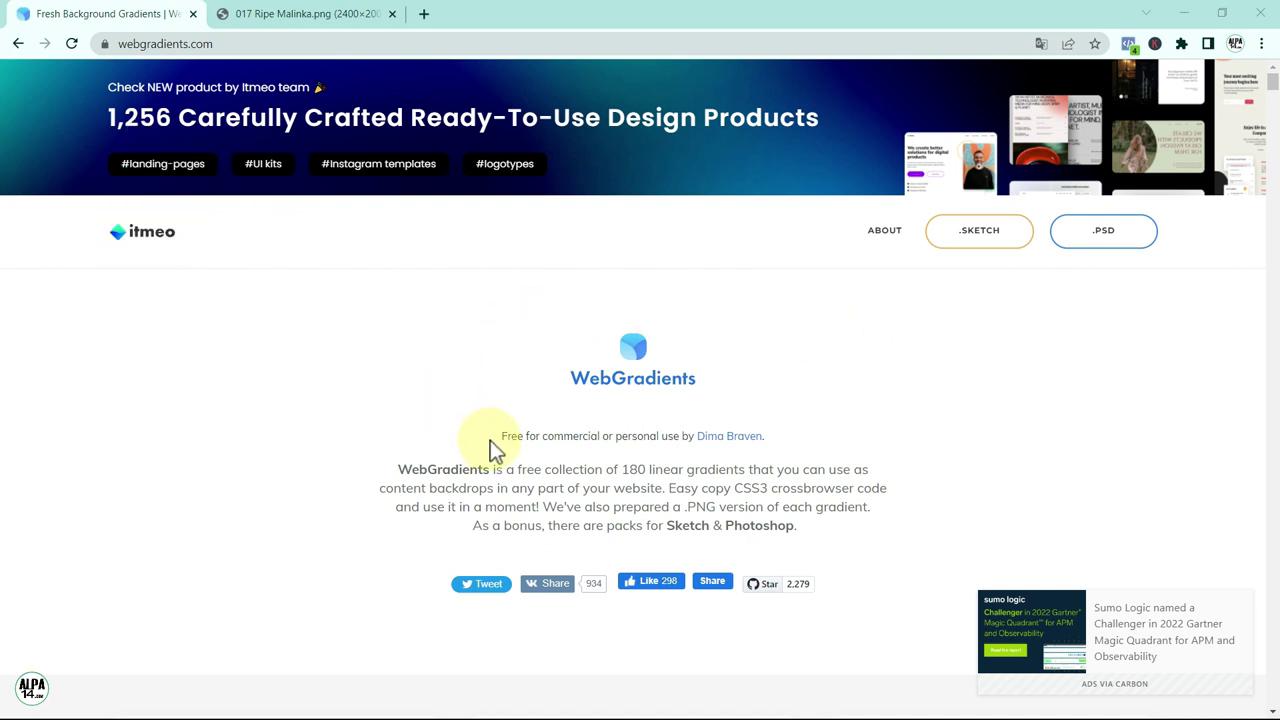
Step: Highlight the note on free commercial or personal use on WebGradients and browse the gradients down to 038 Star Wine
drag(499, 438, 675, 424)
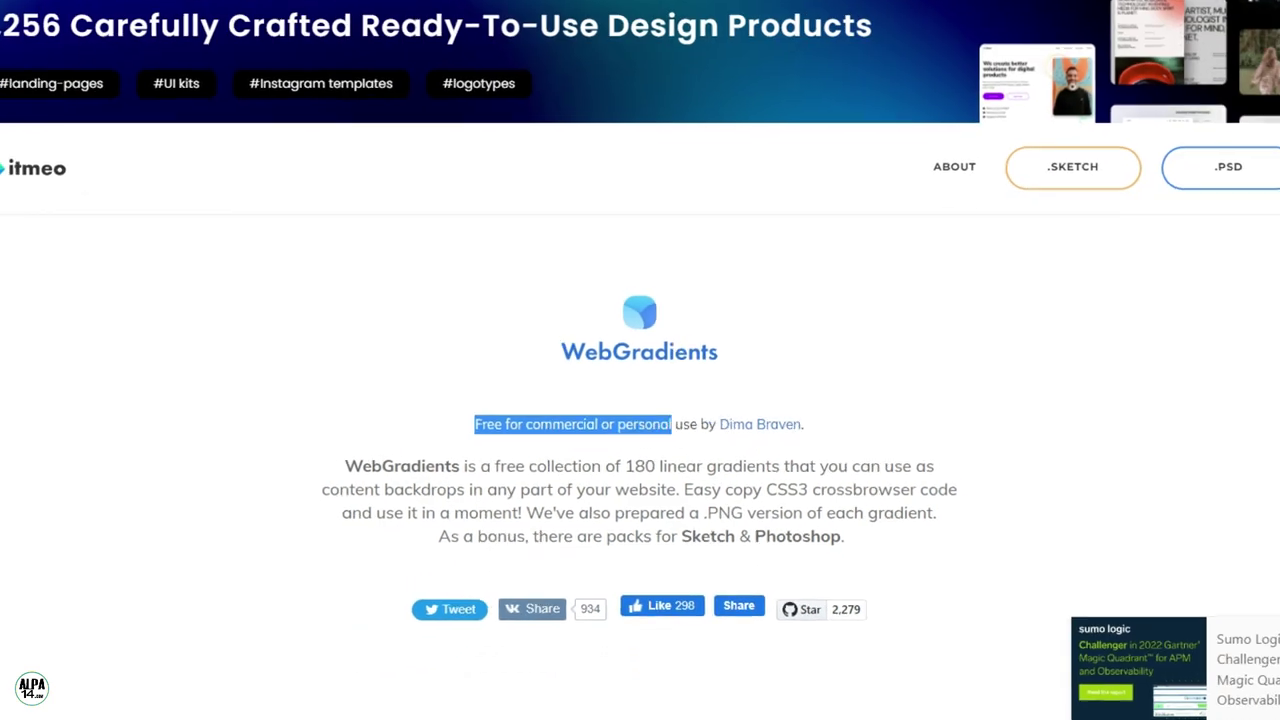
scroll(1273, 135, down, 5)
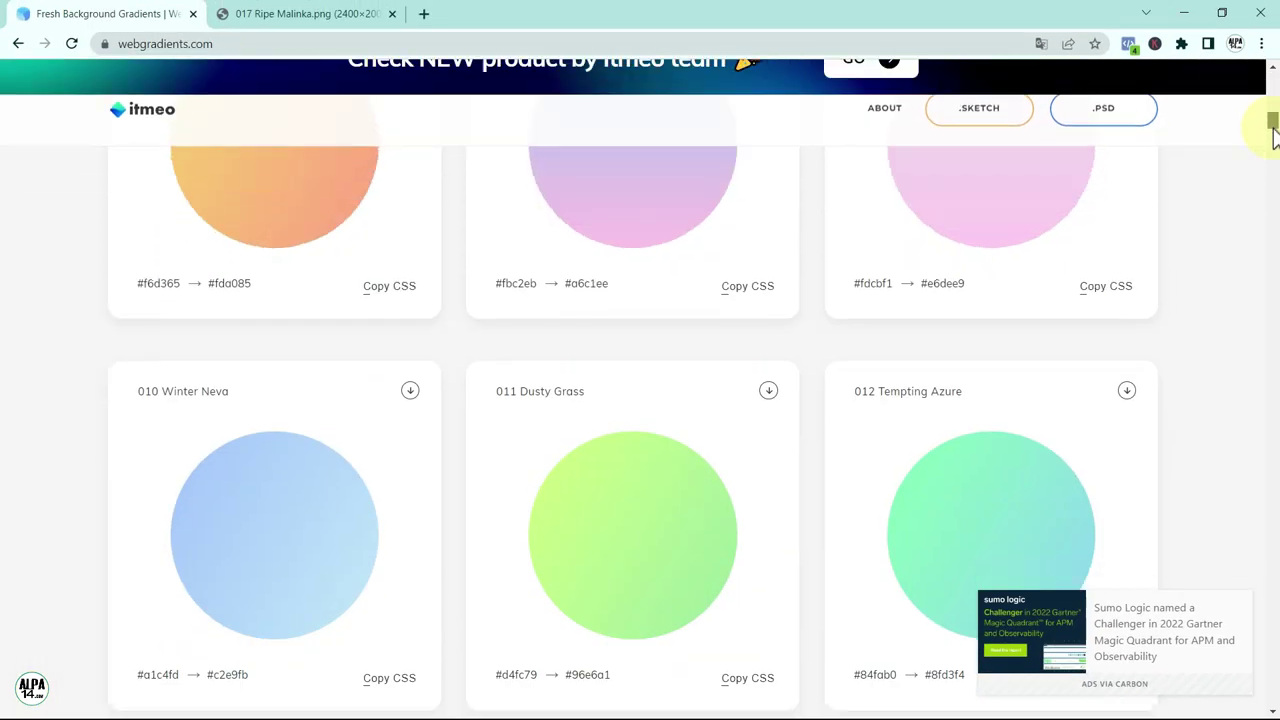
drag(1273, 135, 1267, 224)
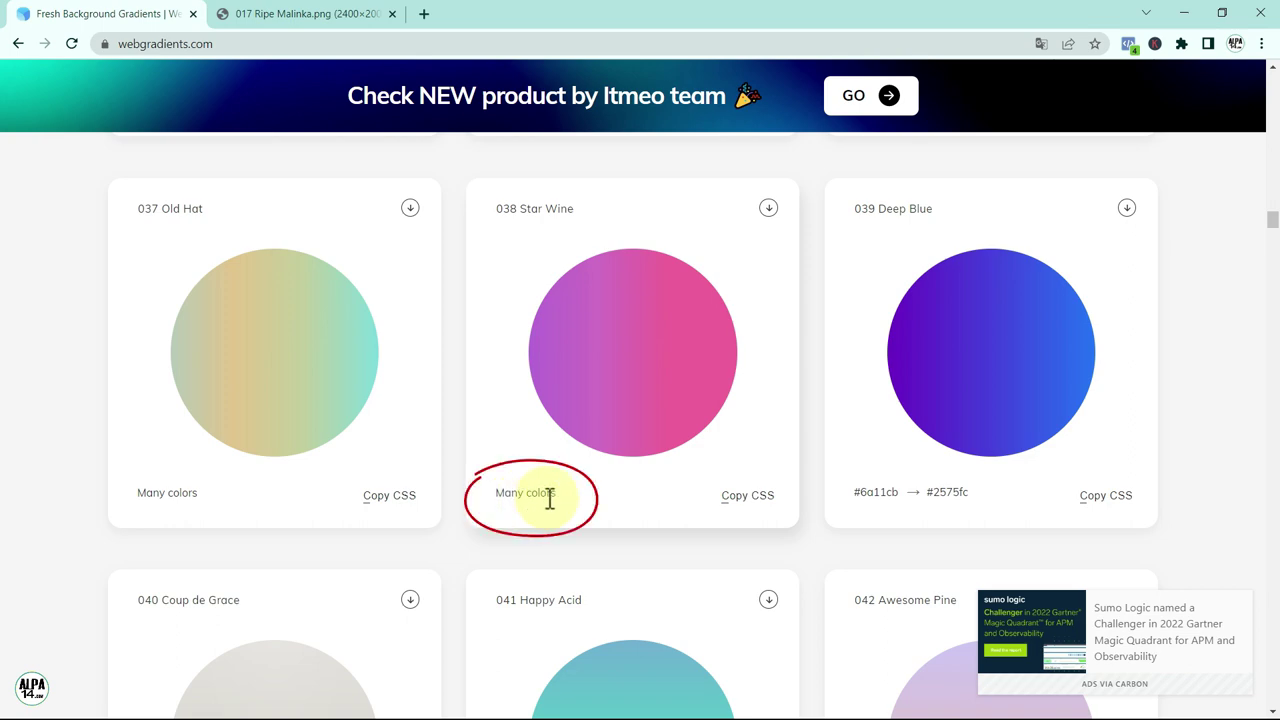
Step: Go back to the 017 Ripe Malinka gradient, preview it full screen and close the preview
drag(1270, 230, 1270, 147)
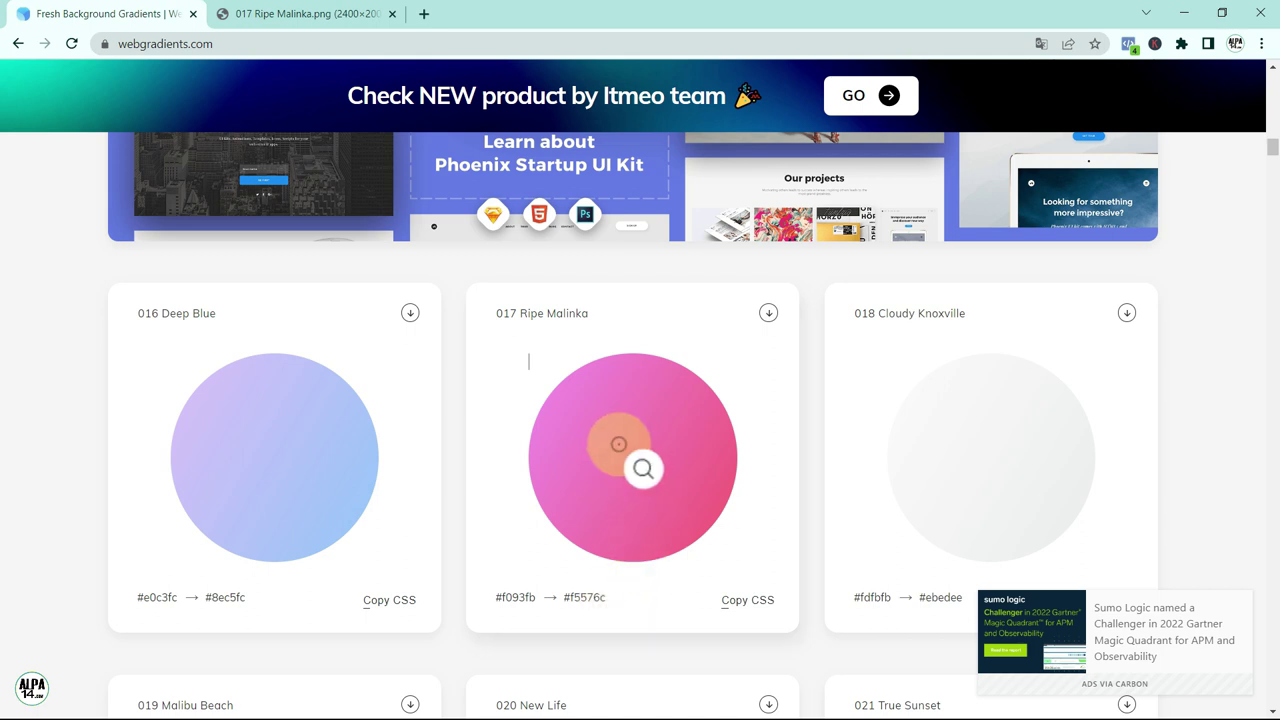
click(632, 458)
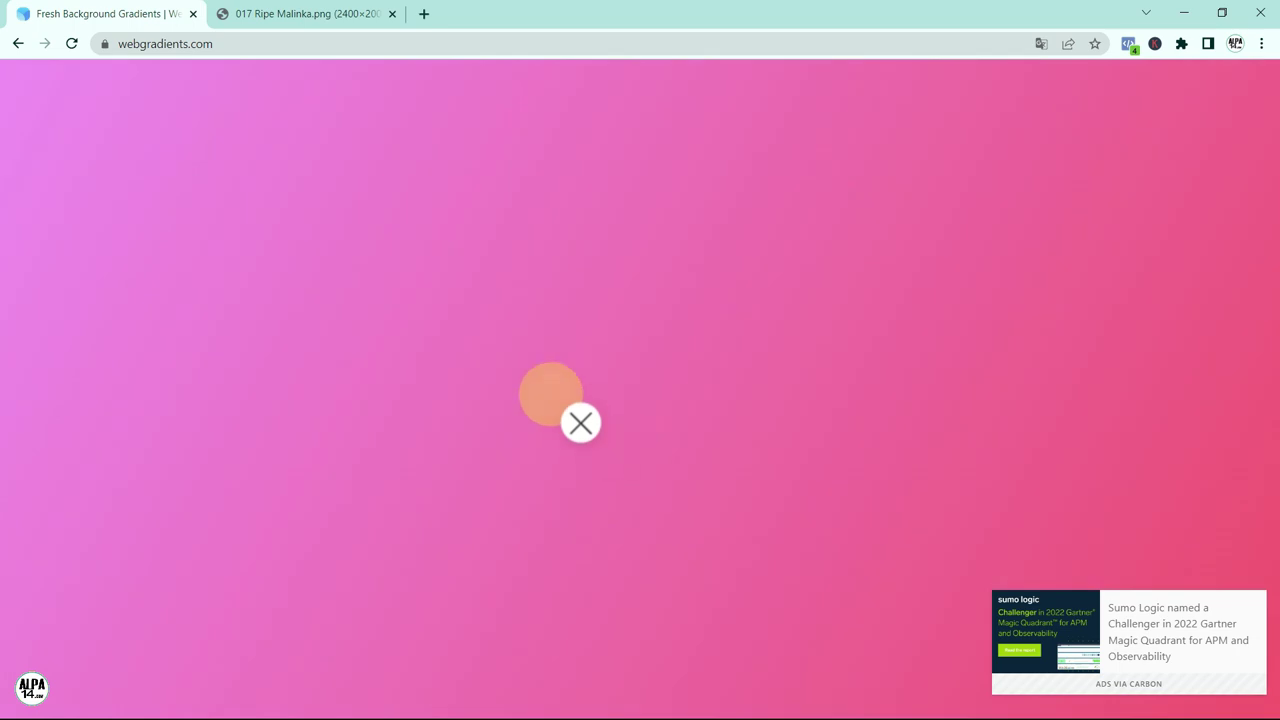
click(550, 394)
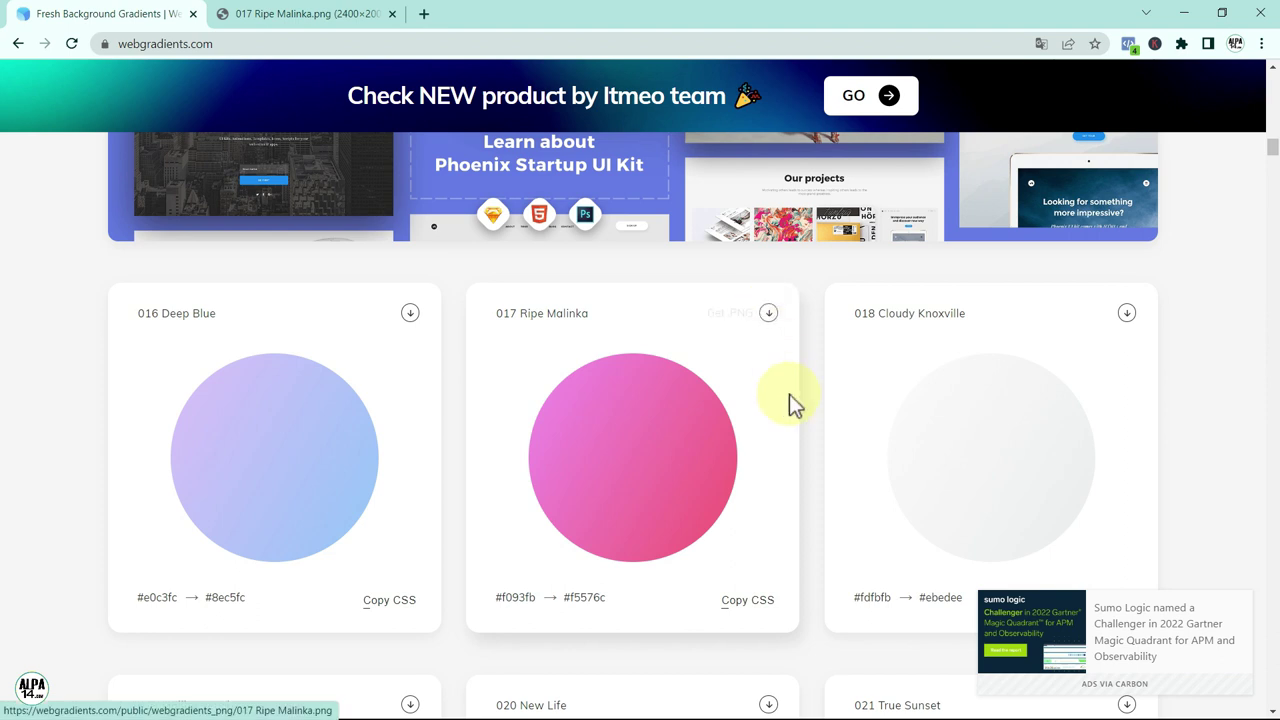
Step: Copy the CSS of the 017 Ripe Malinka gradient into the empty Notepad++ document and return to WebGradients to browse further gradients
click(748, 601)
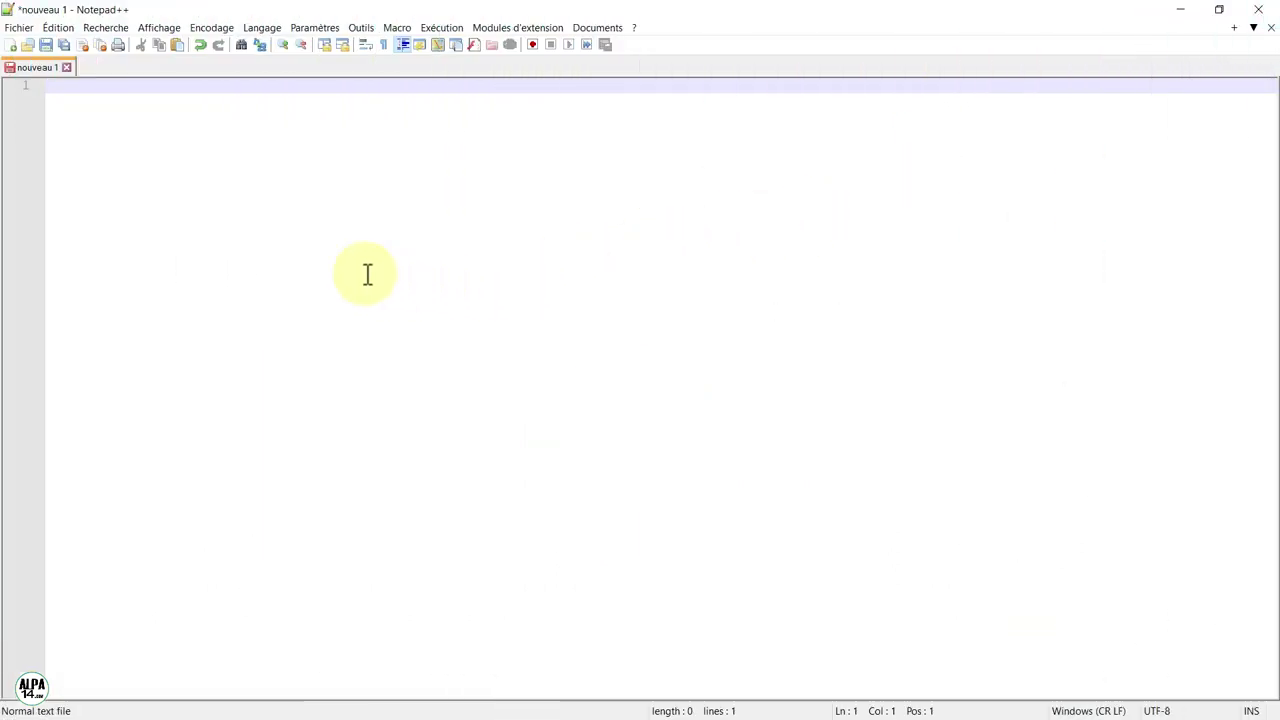
key(ctrl+v)
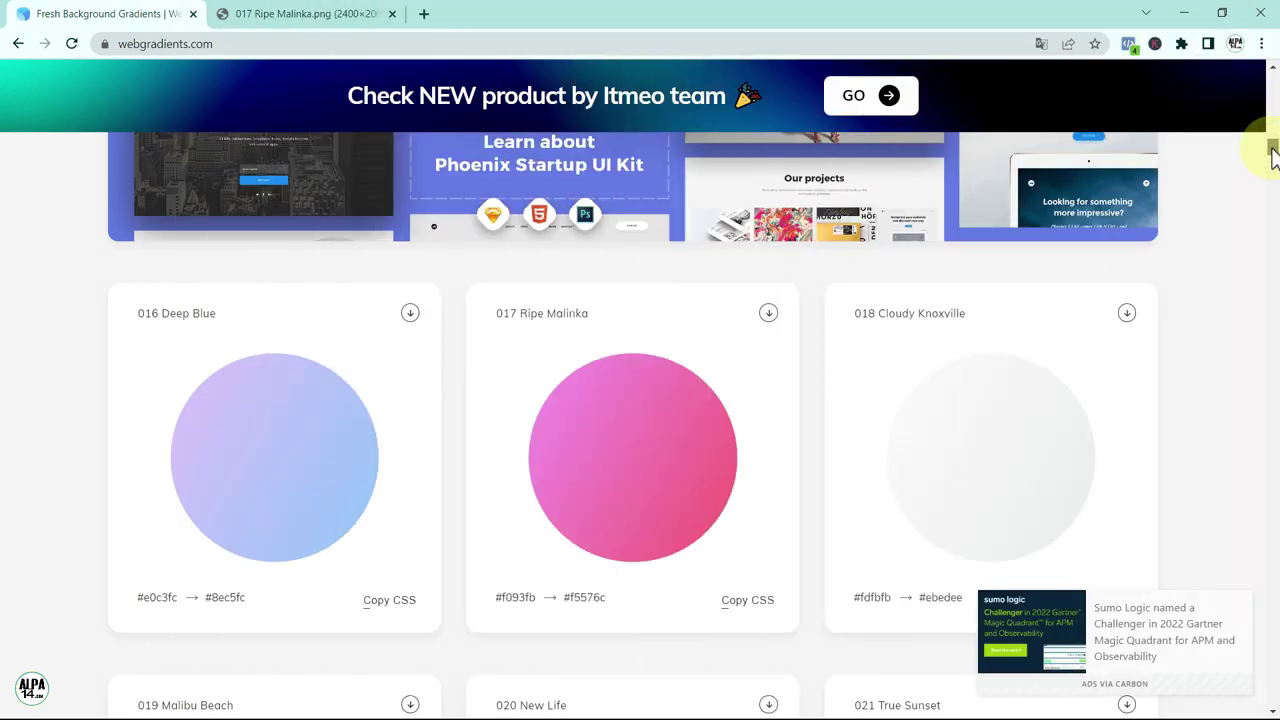
drag(1272, 152, 1273, 312)
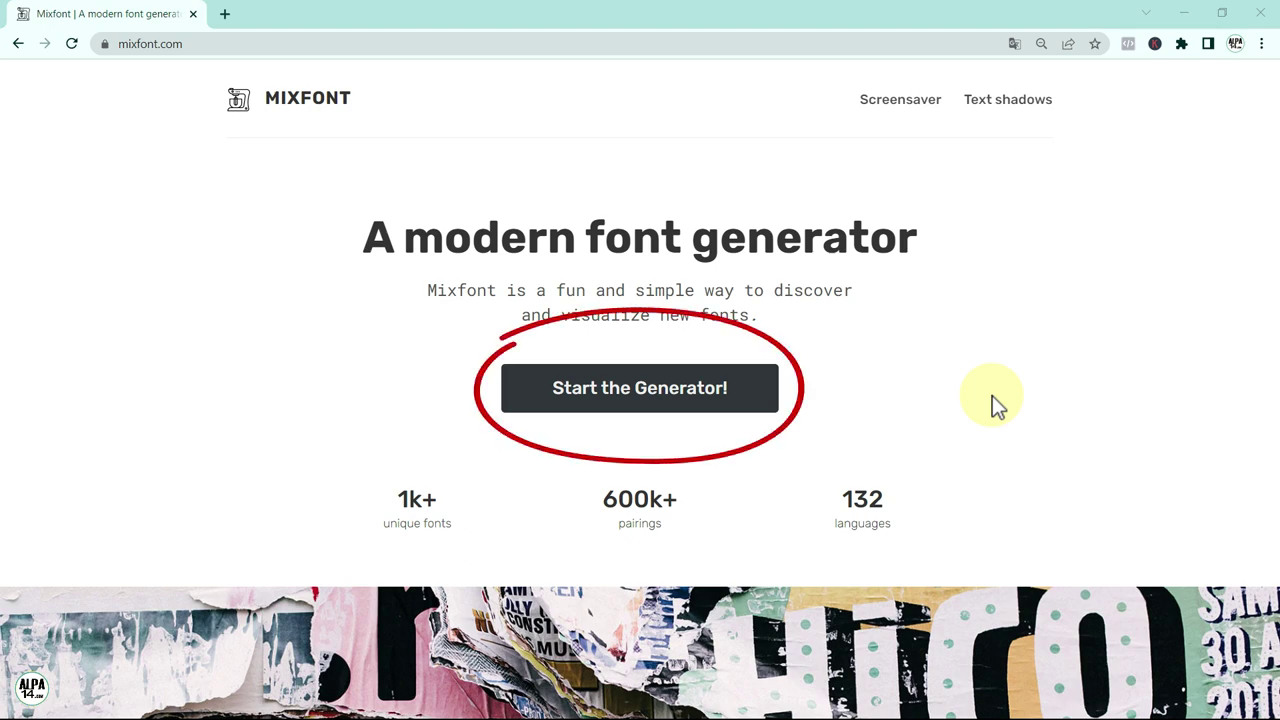
Step: Start the Mixfont font generator, swap the Chango heading font with the Modern-Antiqua secondary font and swap them back
click(648, 403)
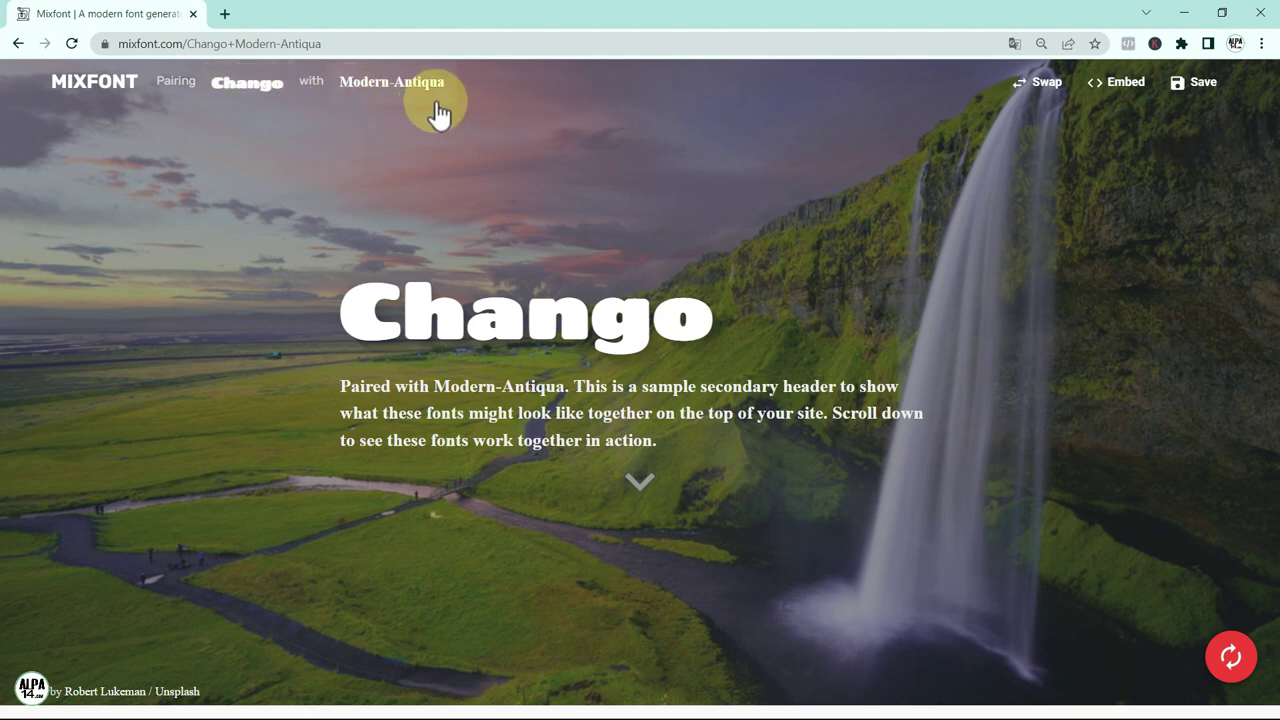
click(1048, 84)
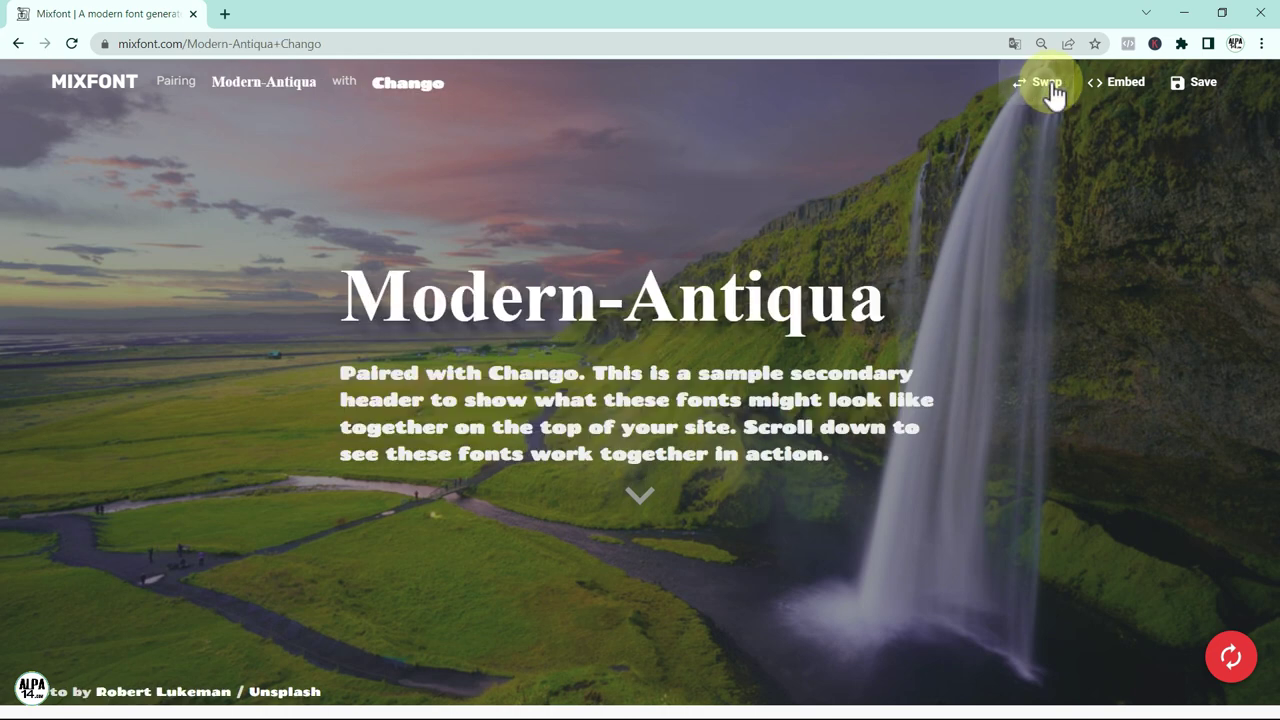
click(1050, 88)
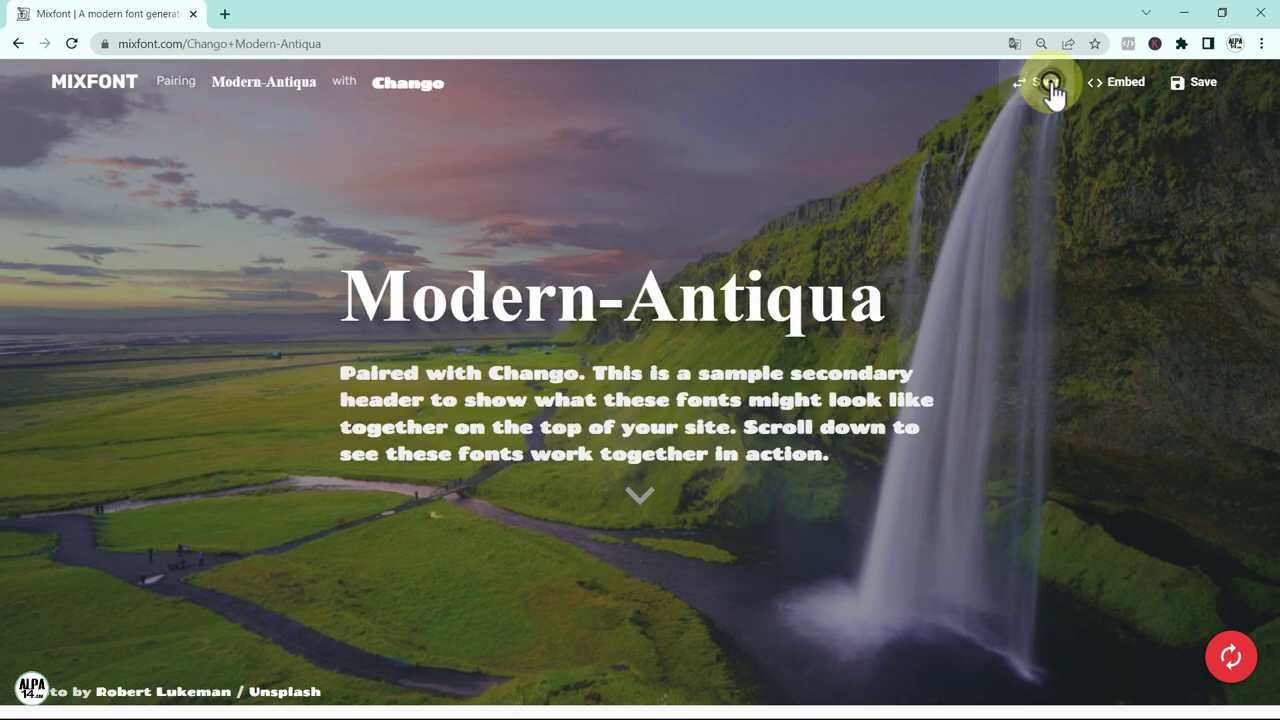